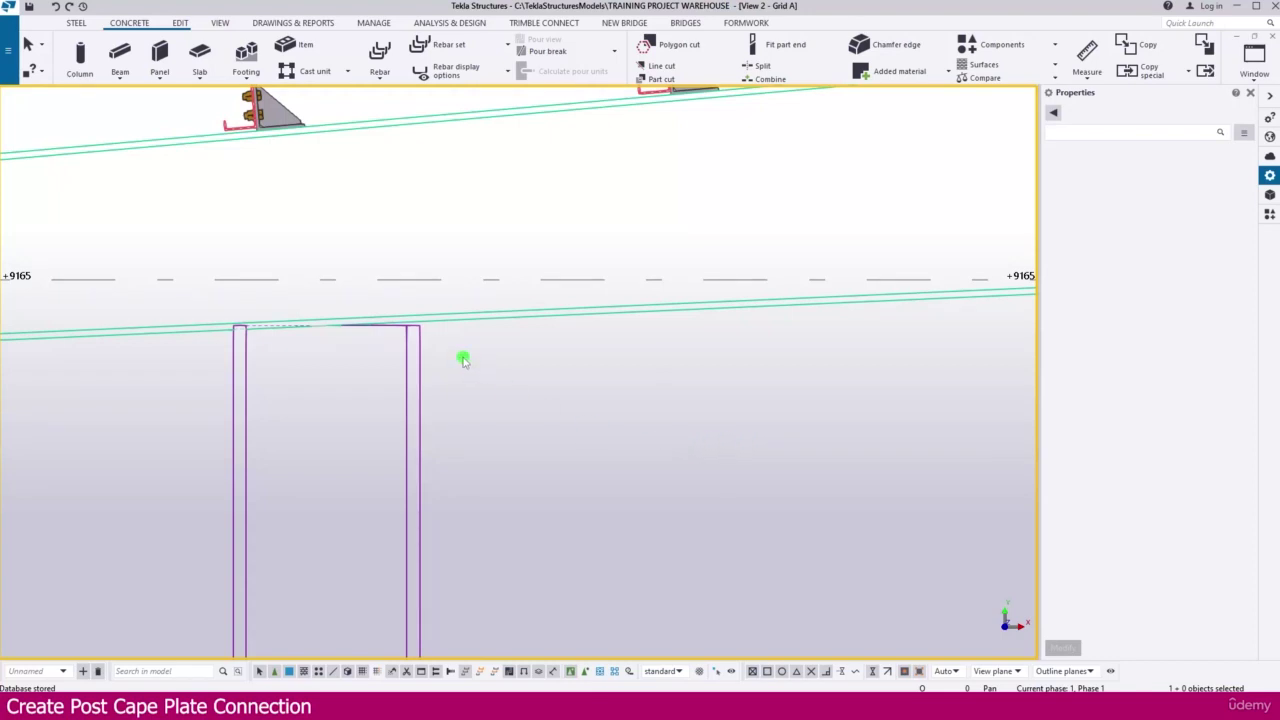
# Change the POST column's Top elevation from 9022.08 to 9100 mm.
pyautogui.click(420, 345)
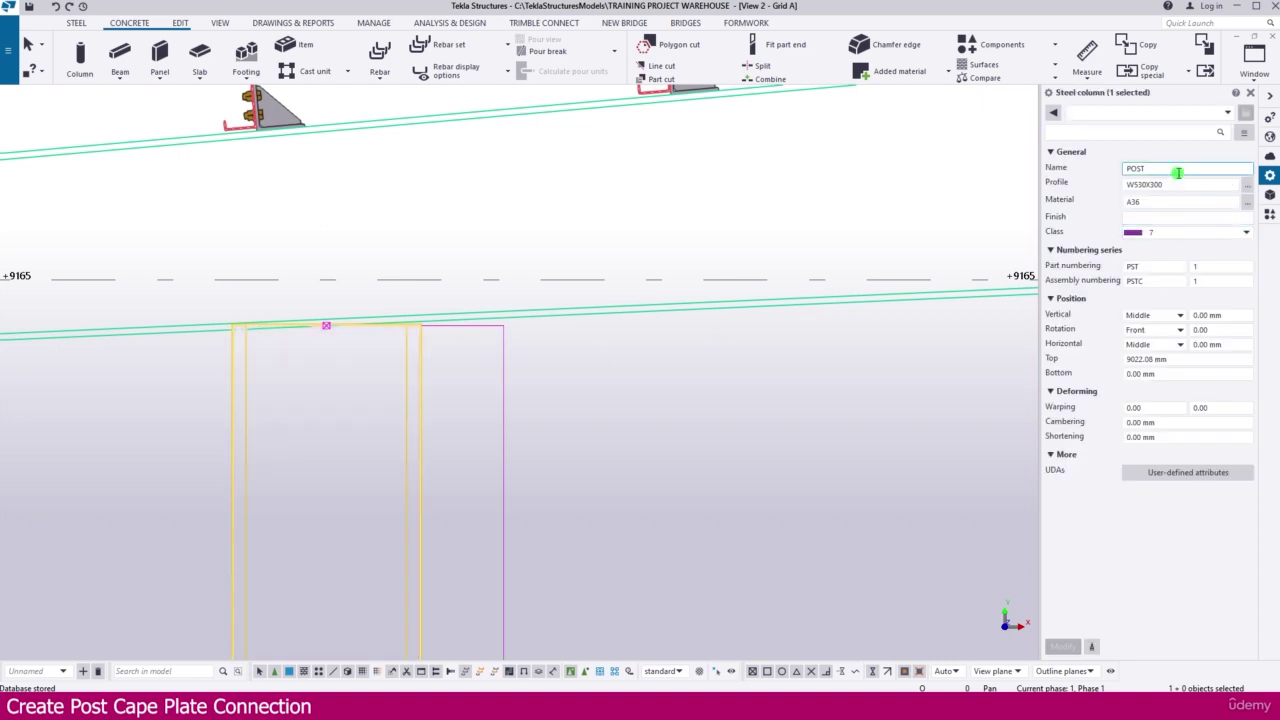
pyautogui.click(1157, 362)
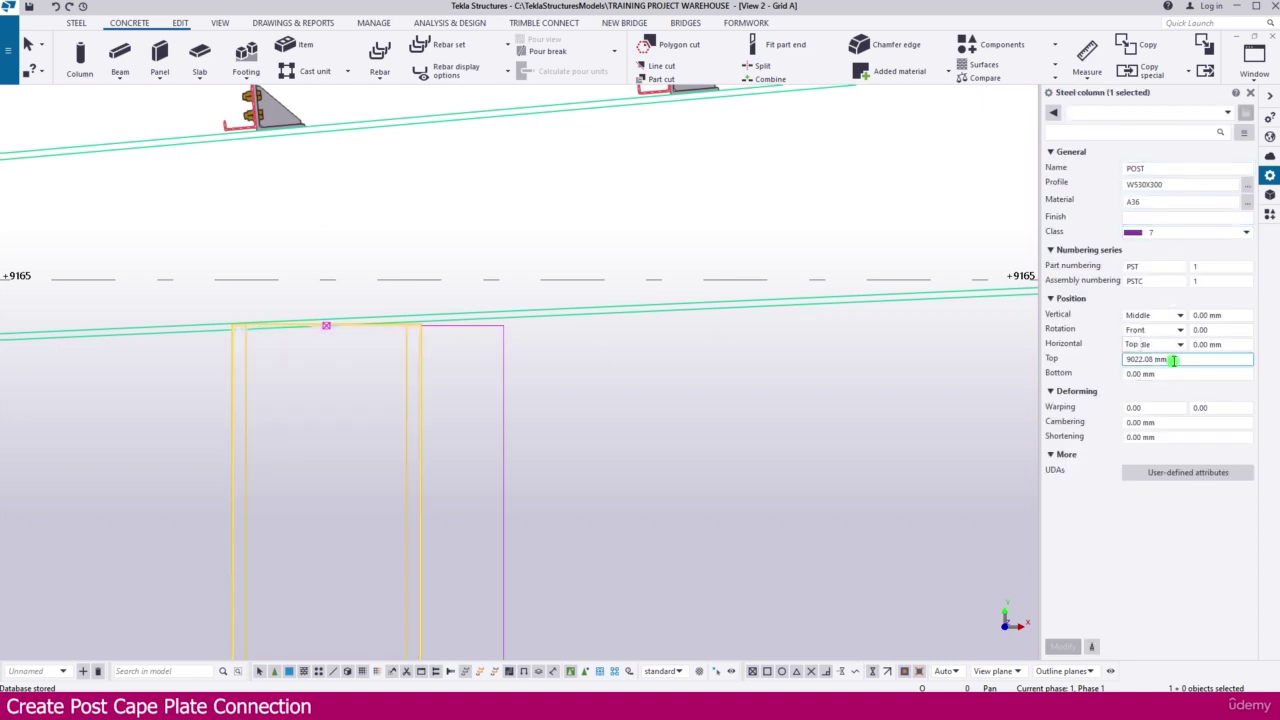
pyautogui.moveTo(1174, 361); pyautogui.dragTo(1094, 360)
pyautogui.write('9100')
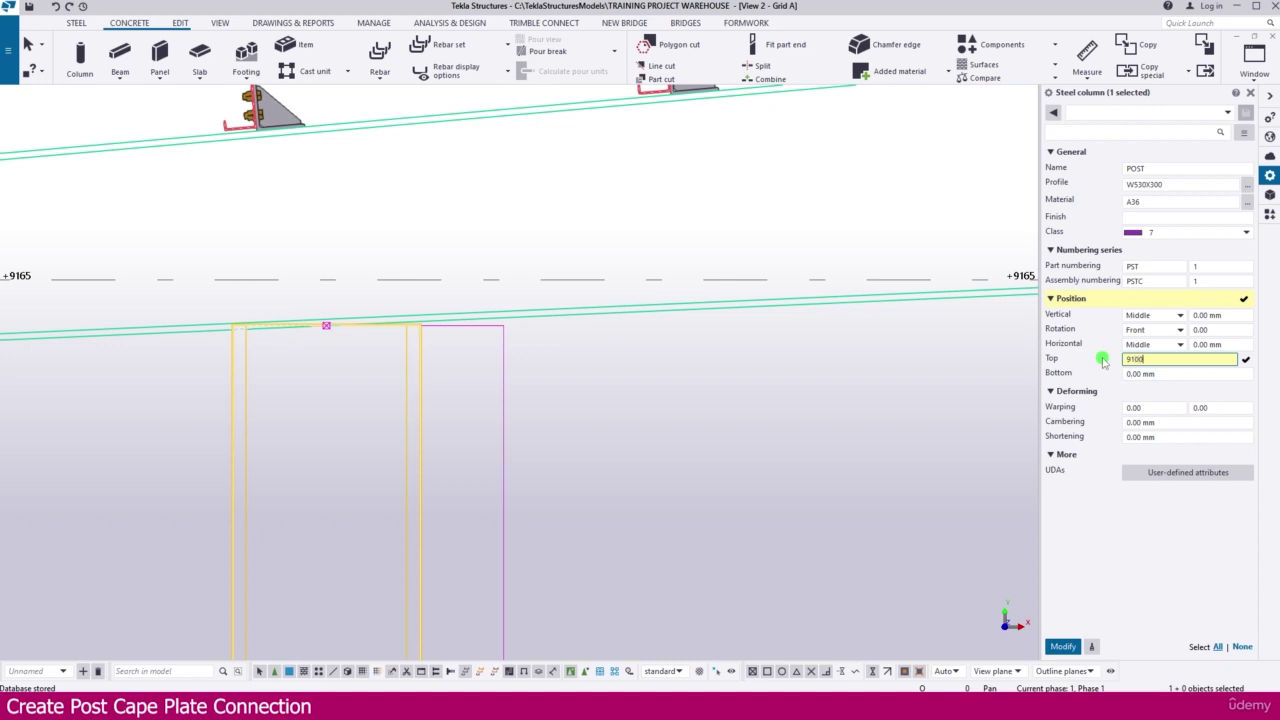
pyautogui.press('Return')
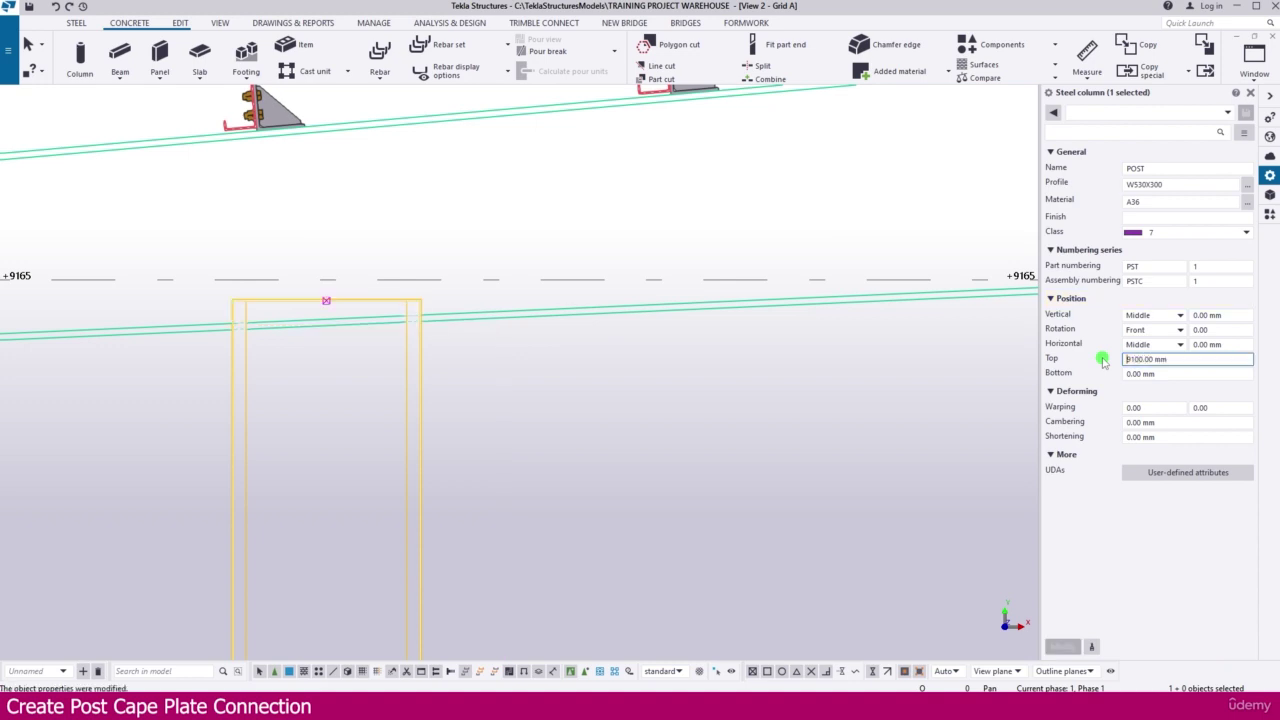
pyautogui.click(483, 361)
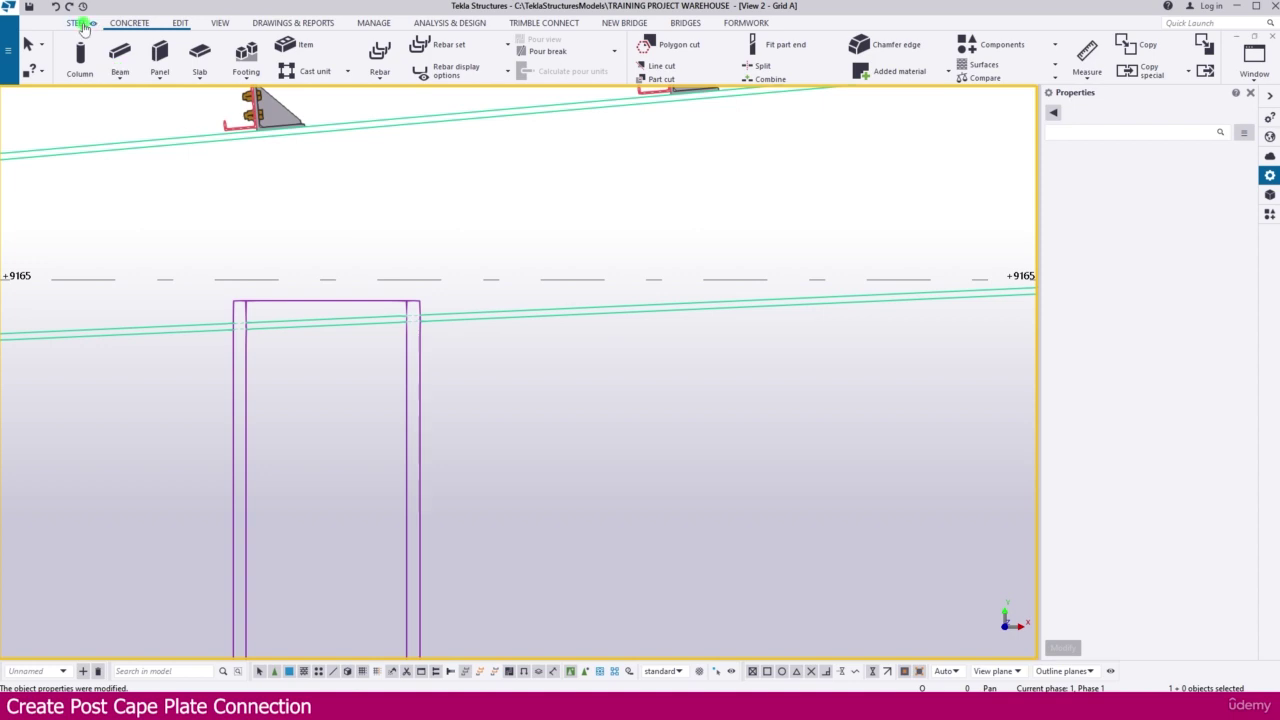
# Start a straight steel beam named PLATE with profile PL350*20.
pyautogui.scroll(1, 118, 72)
pyautogui.click(118, 76)
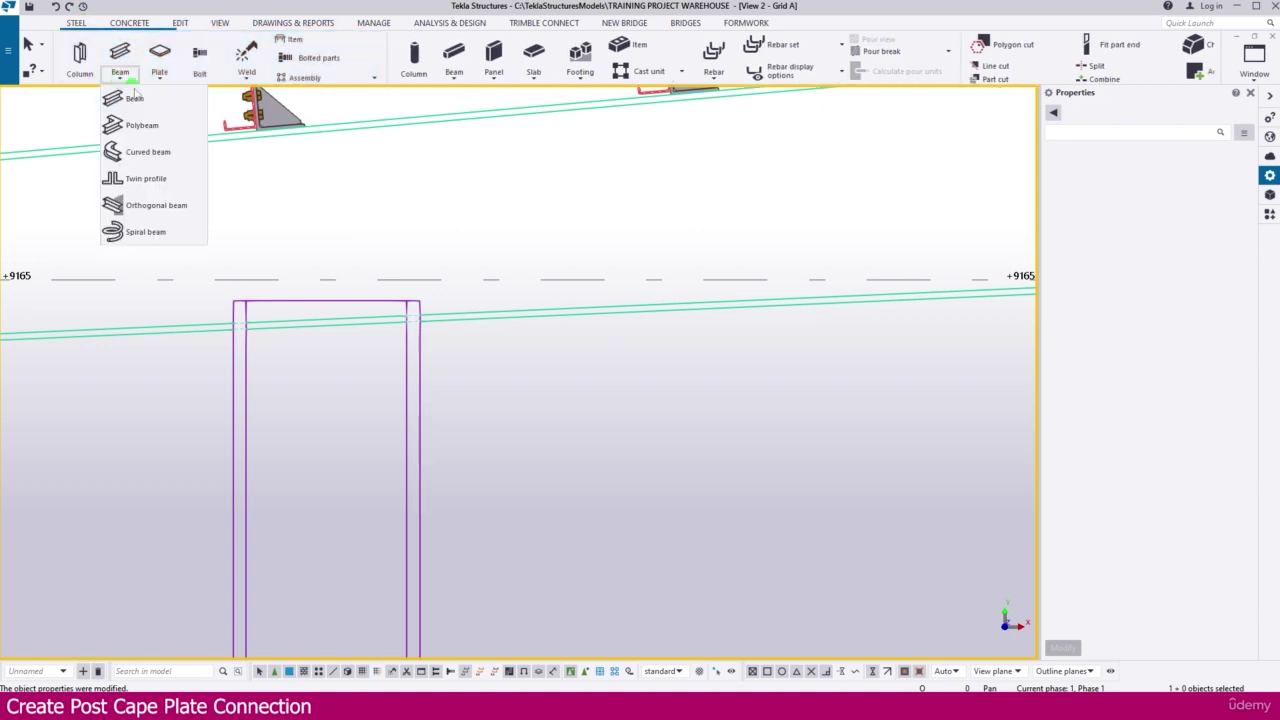
pyautogui.click(129, 95)
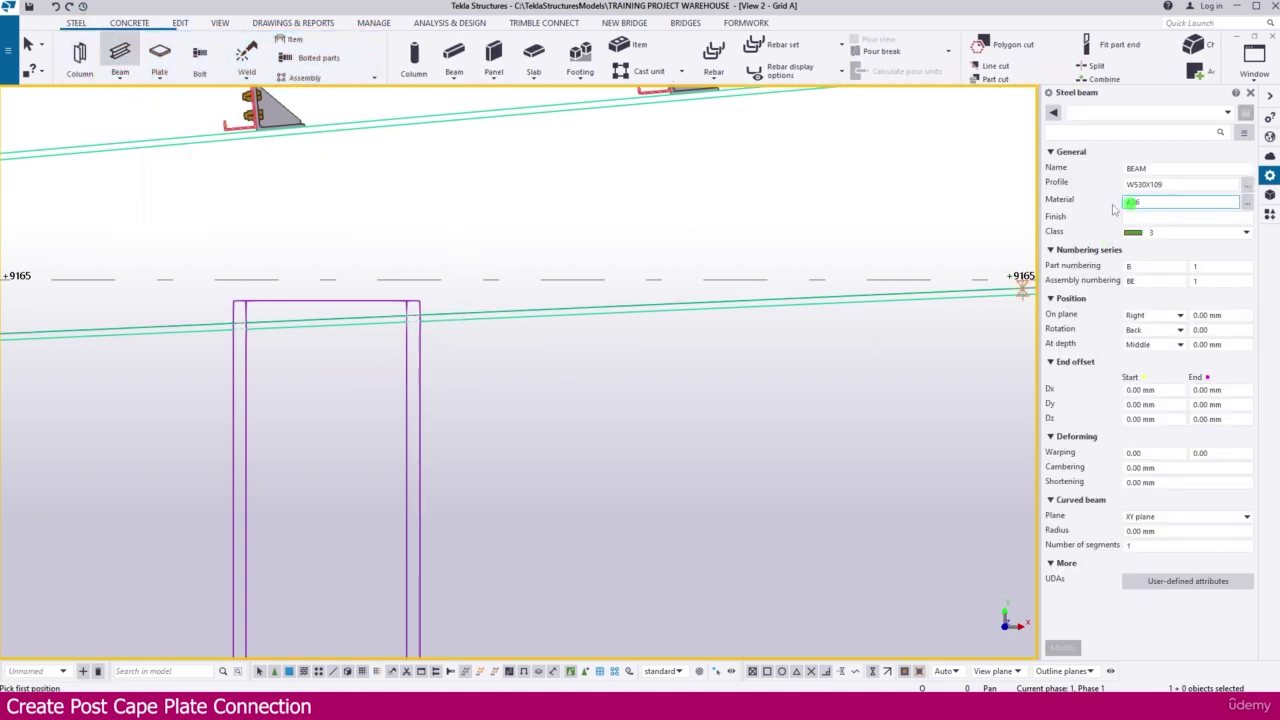
pyautogui.click(1085, 166)
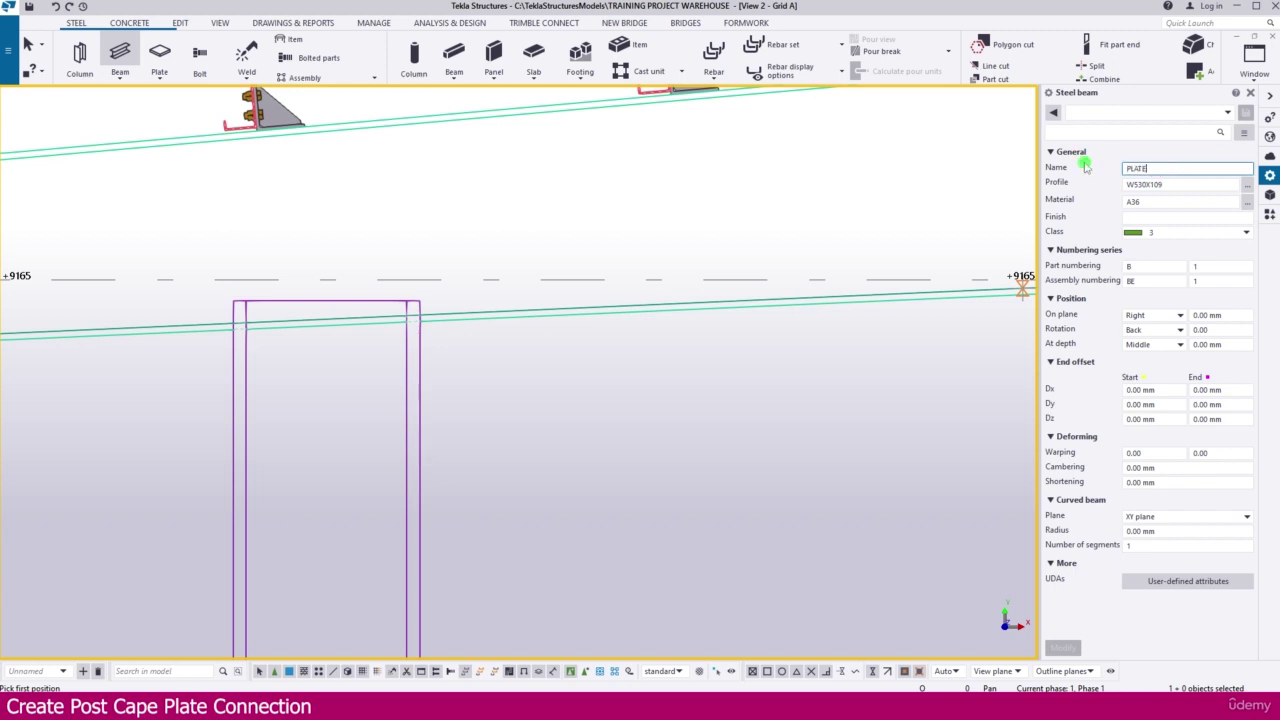
pyautogui.click(1088, 185)
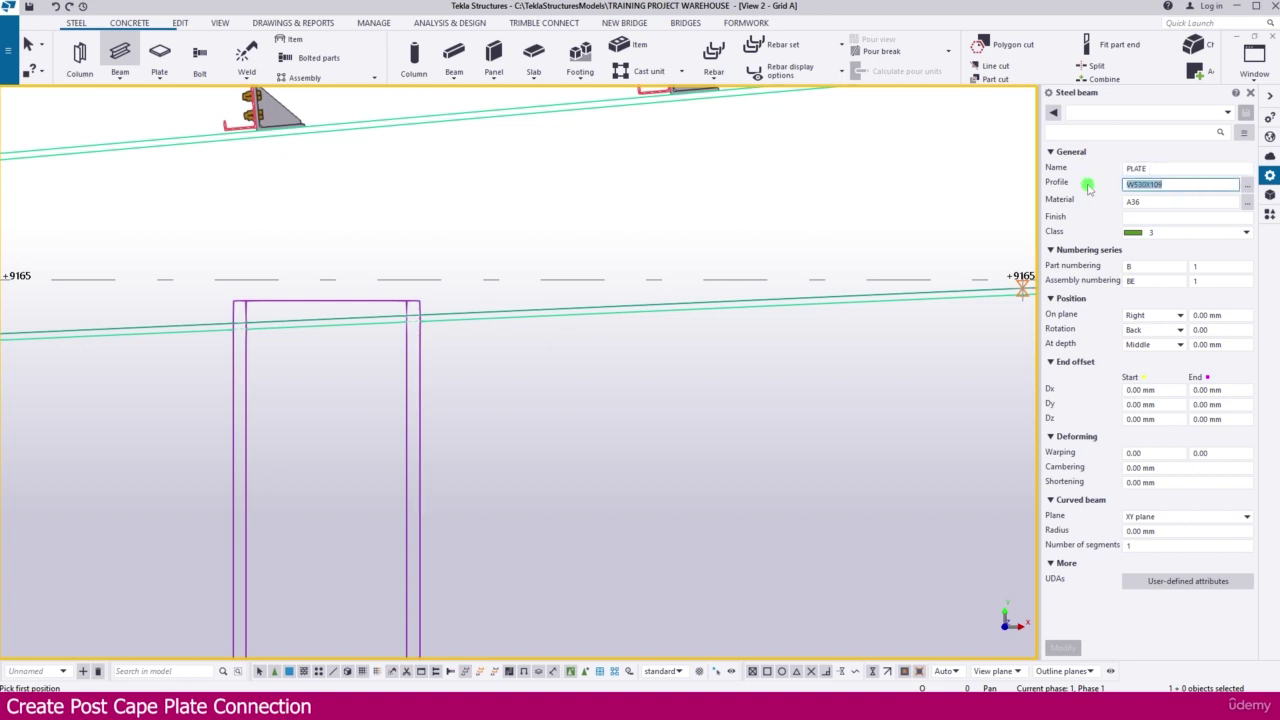
pyautogui.write('PL')
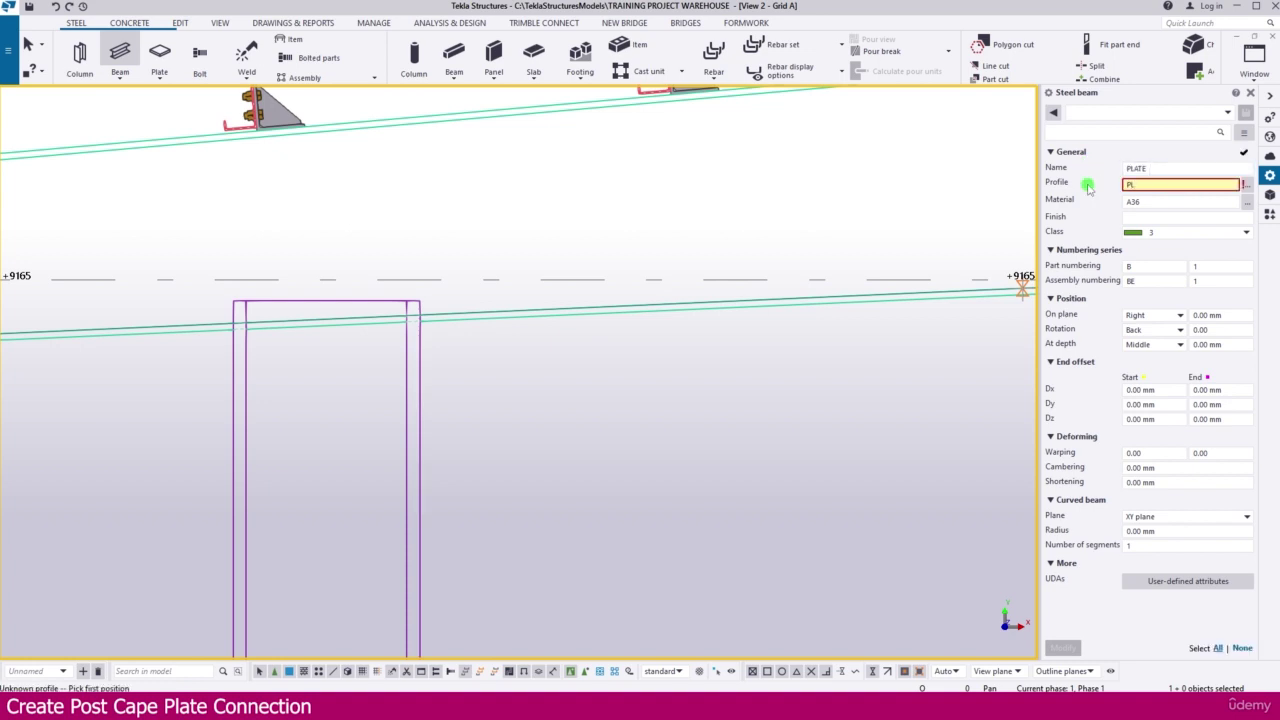
pyautogui.write('350*20')
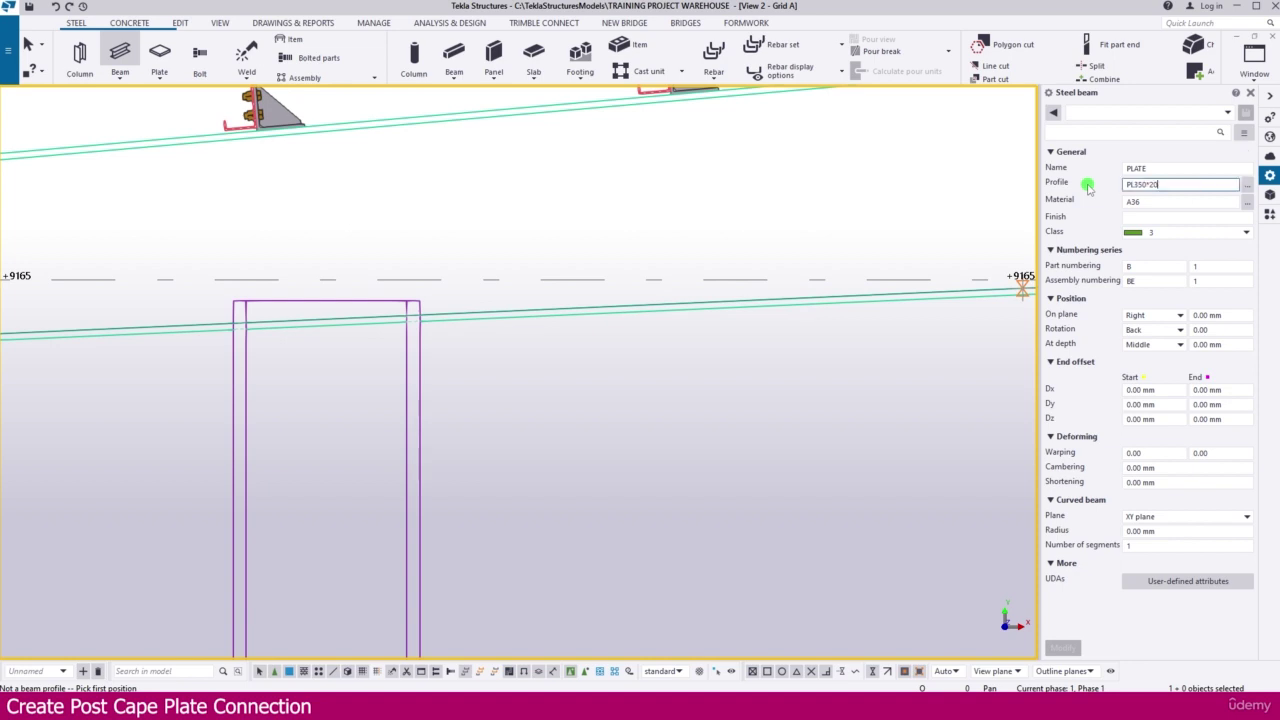
# Set the beam's class to 1, part prefix to PL, and leave the assembly prefix empty.
pyautogui.click(1211, 240)
pyautogui.click(1160, 253)
pyautogui.doubleClick(1133, 280)
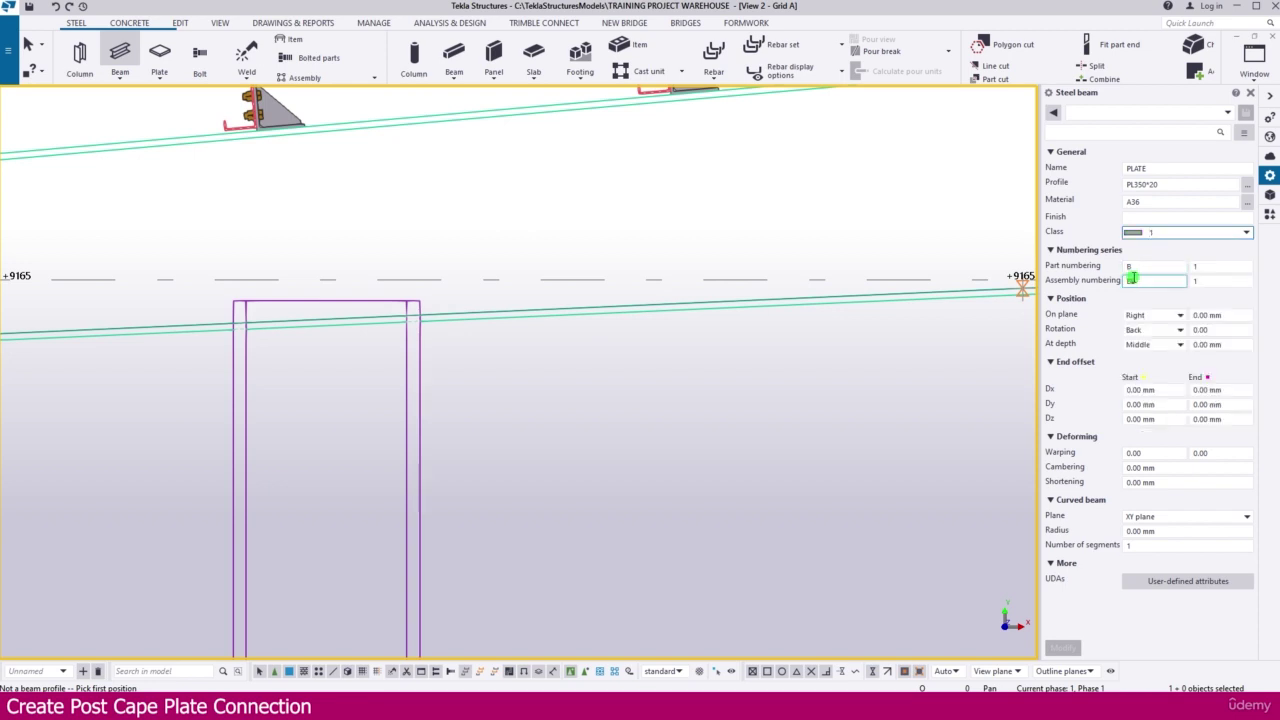
pyautogui.click(1138, 268)
pyautogui.moveTo(1144, 267); pyautogui.dragTo(1113, 268)
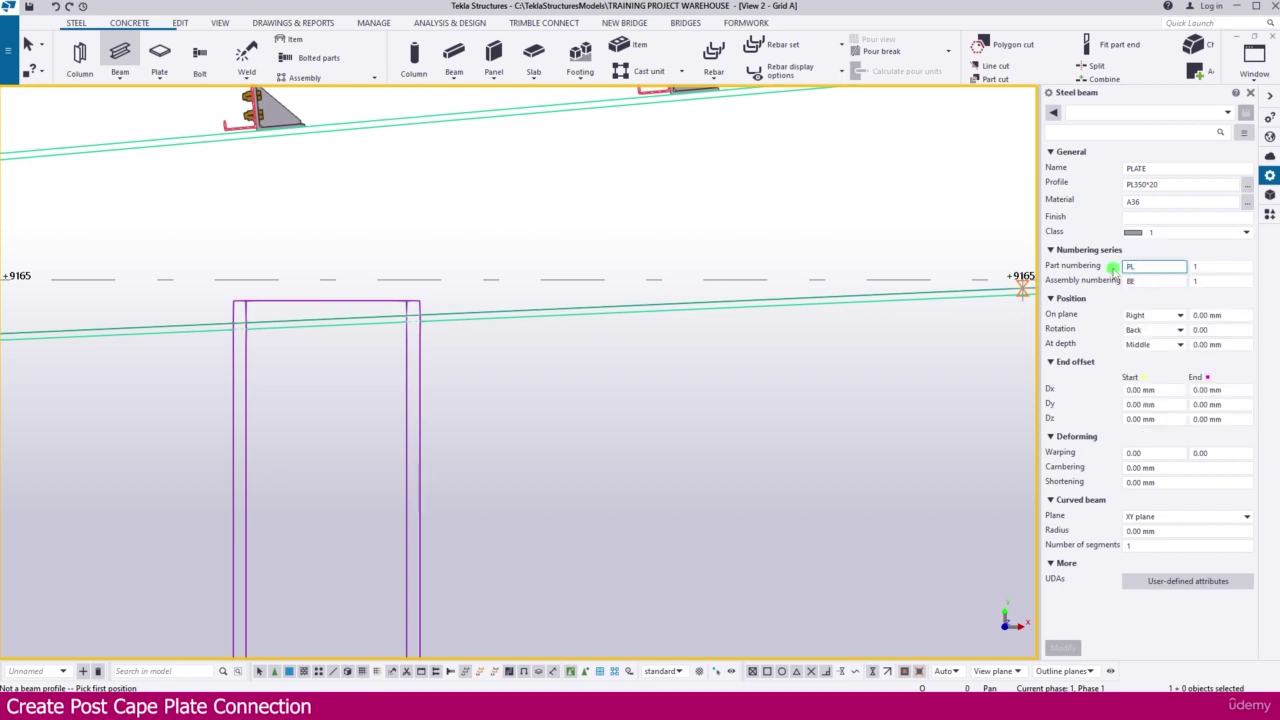
pyautogui.press('Tab')
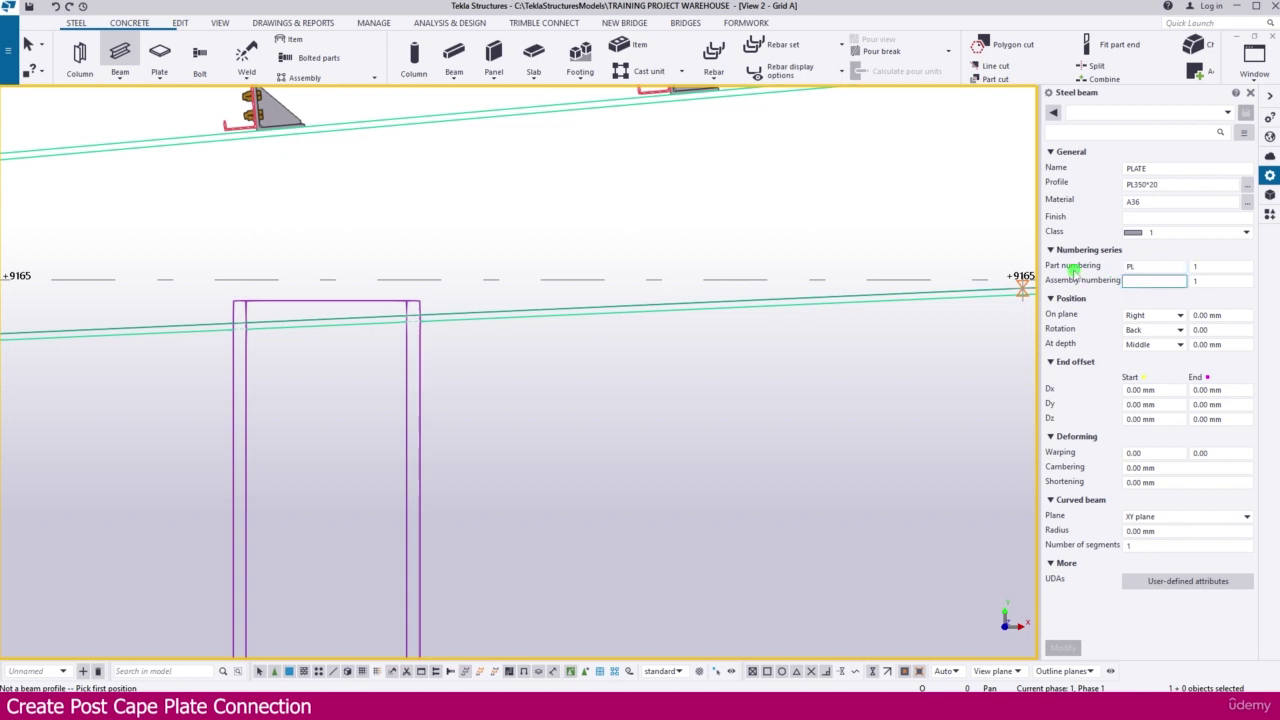
pyautogui.click(1152, 418)
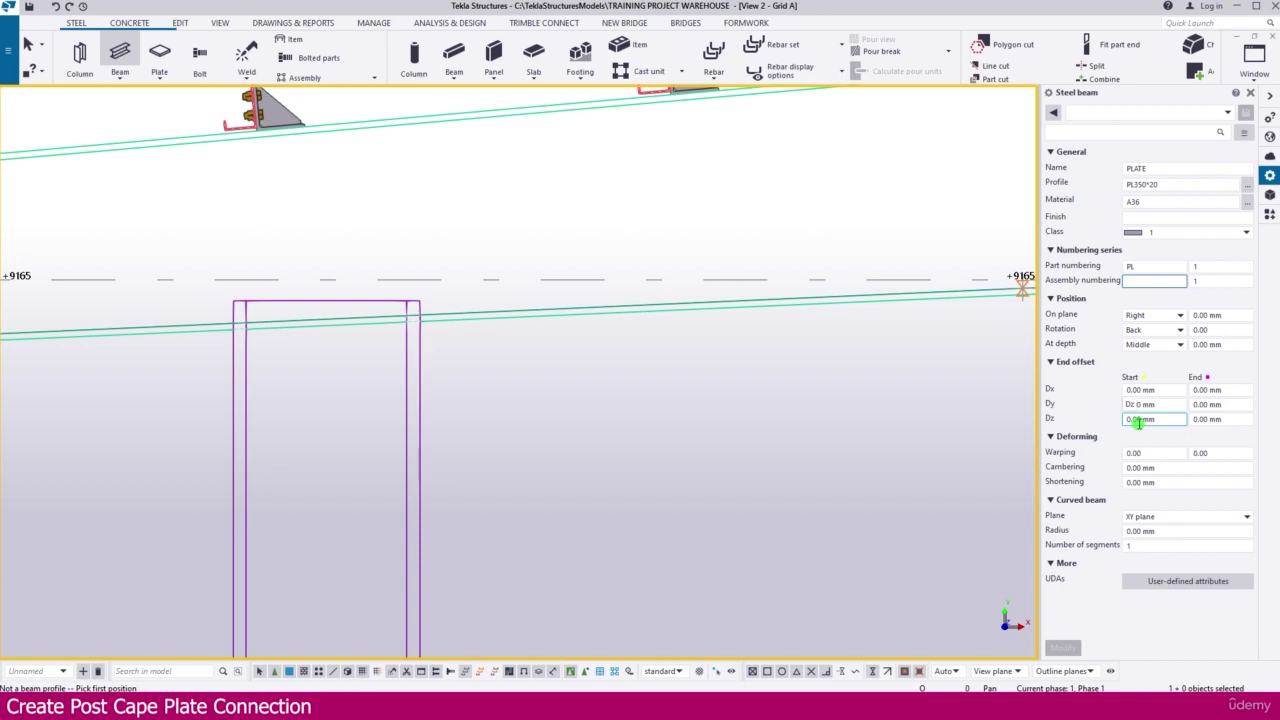
pyautogui.press('Tab')
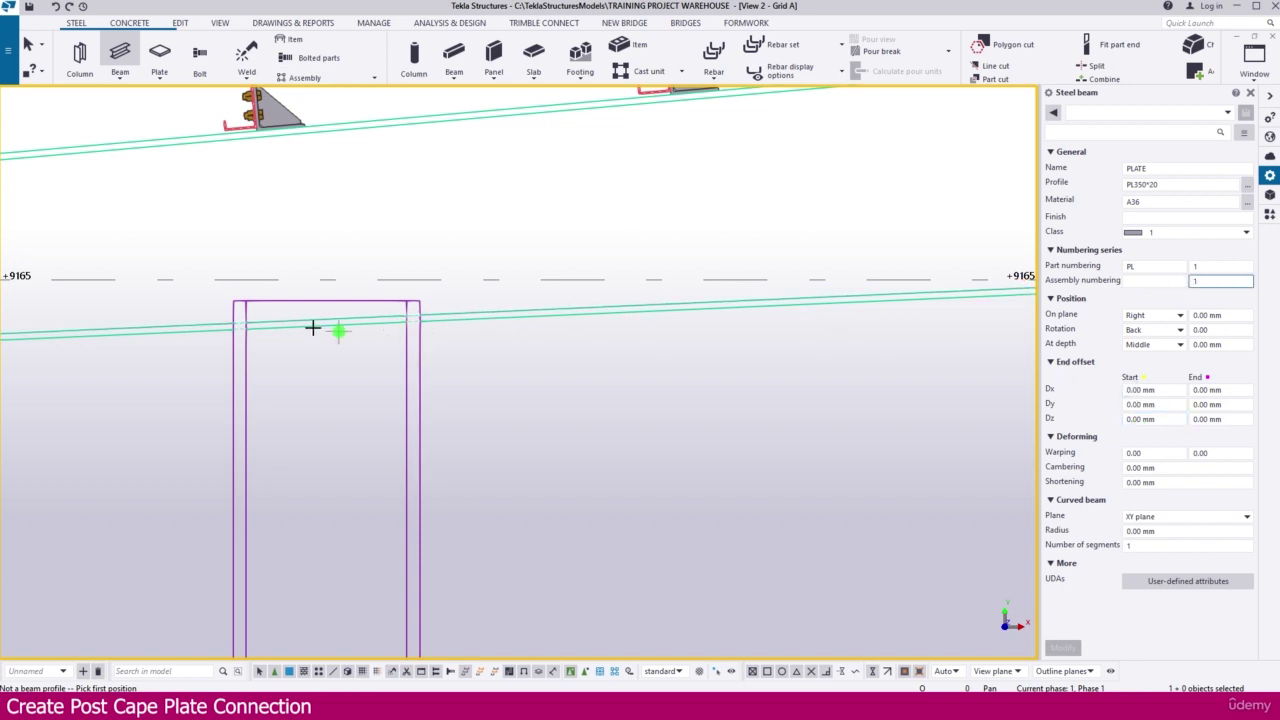
# Place the plate from the post's left top edge to its right top edge, then select it.
pyautogui.scroll(5, 245, 330)
pyautogui.click(200, 330)
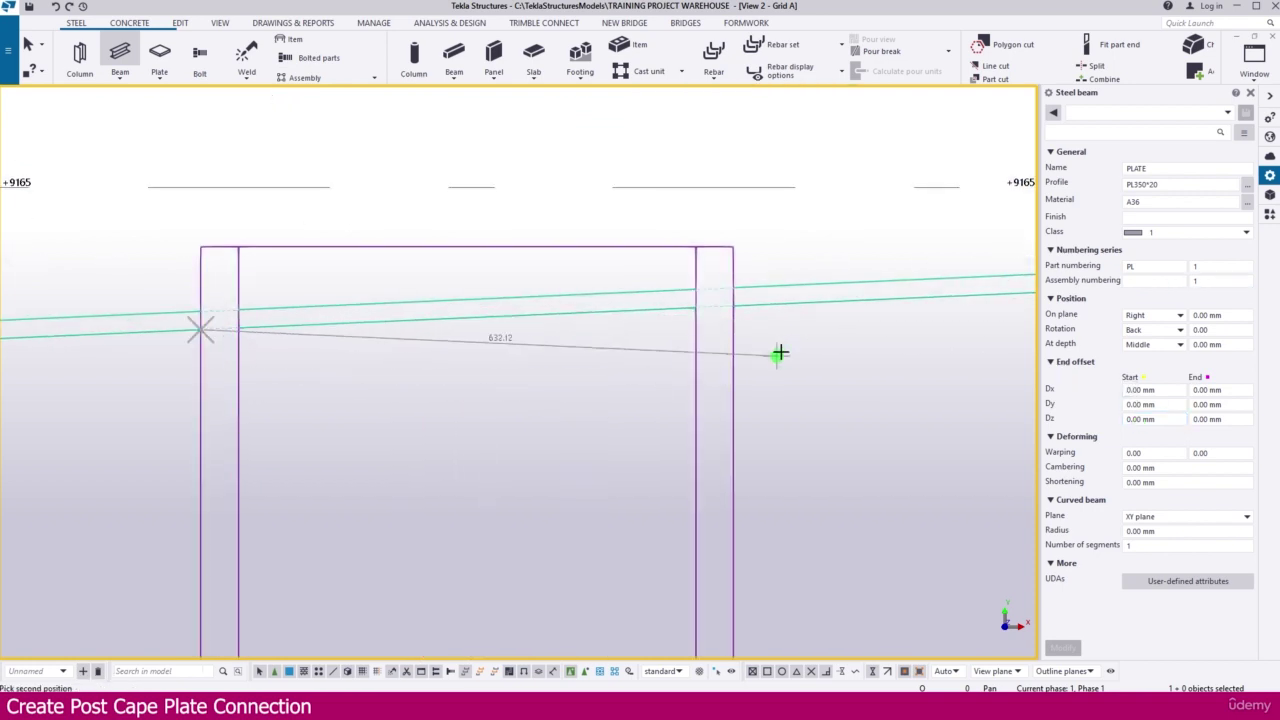
pyautogui.click(733, 306)
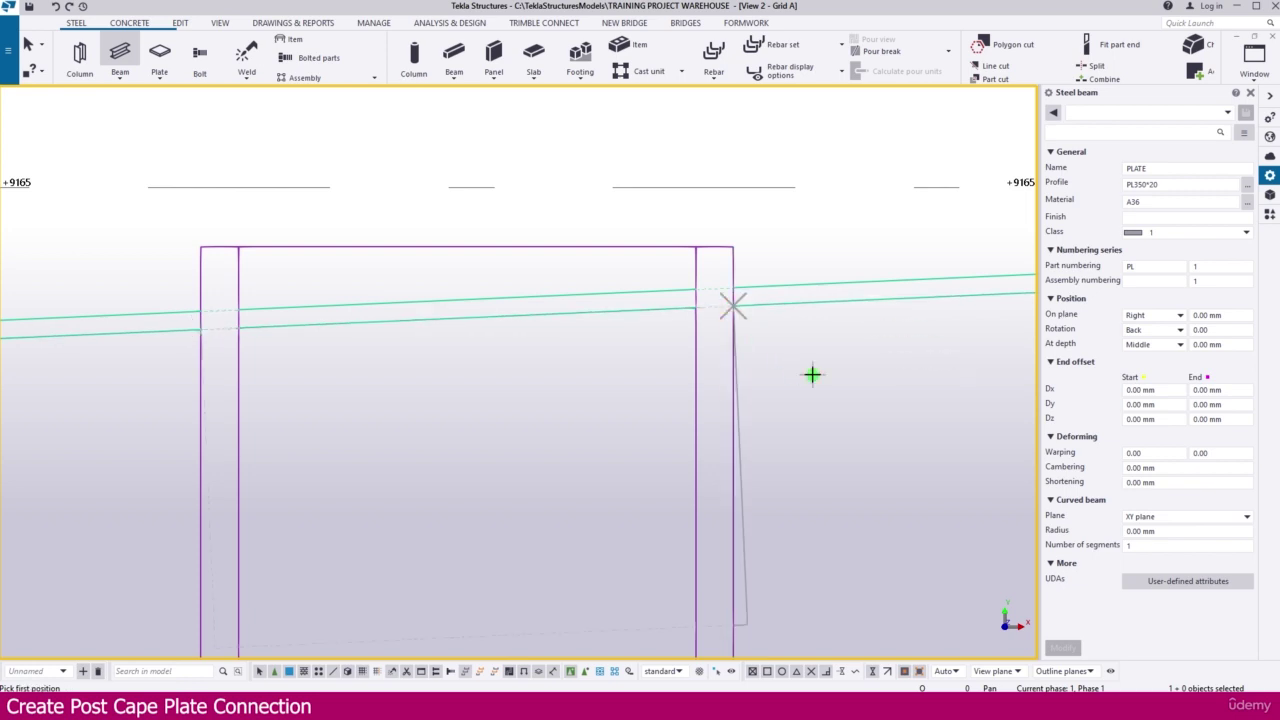
pyautogui.scroll(-3, 760, 323)
pyautogui.scroll(1, 764, 469)
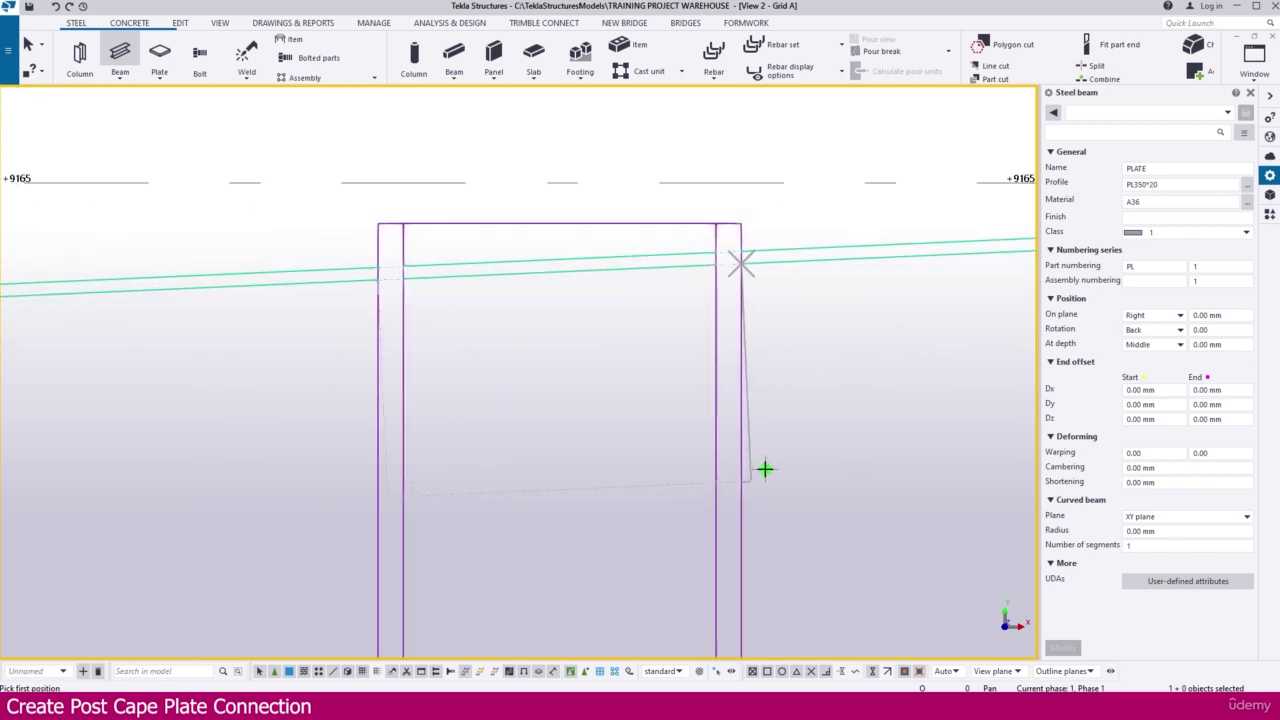
pyautogui.click(680, 400)
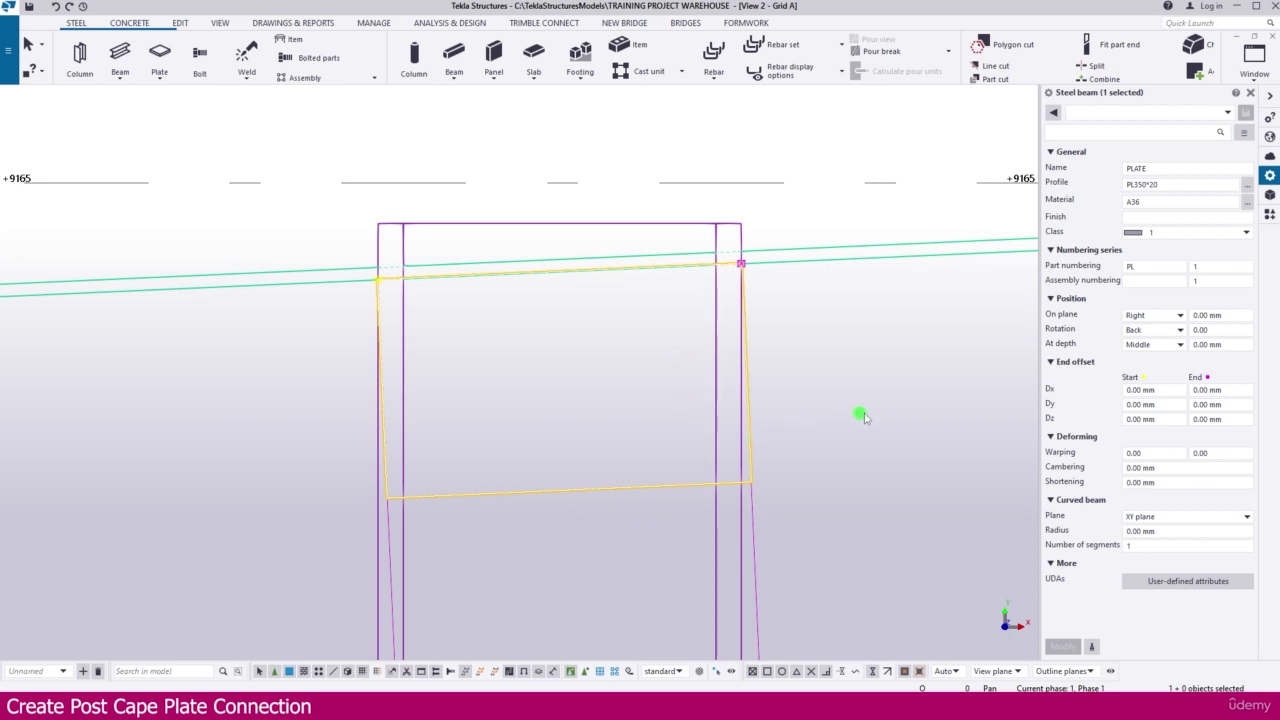
# Set the plate's rotation to 90° and its on-plane position to Left.
pyautogui.doubleClick(1205, 330)
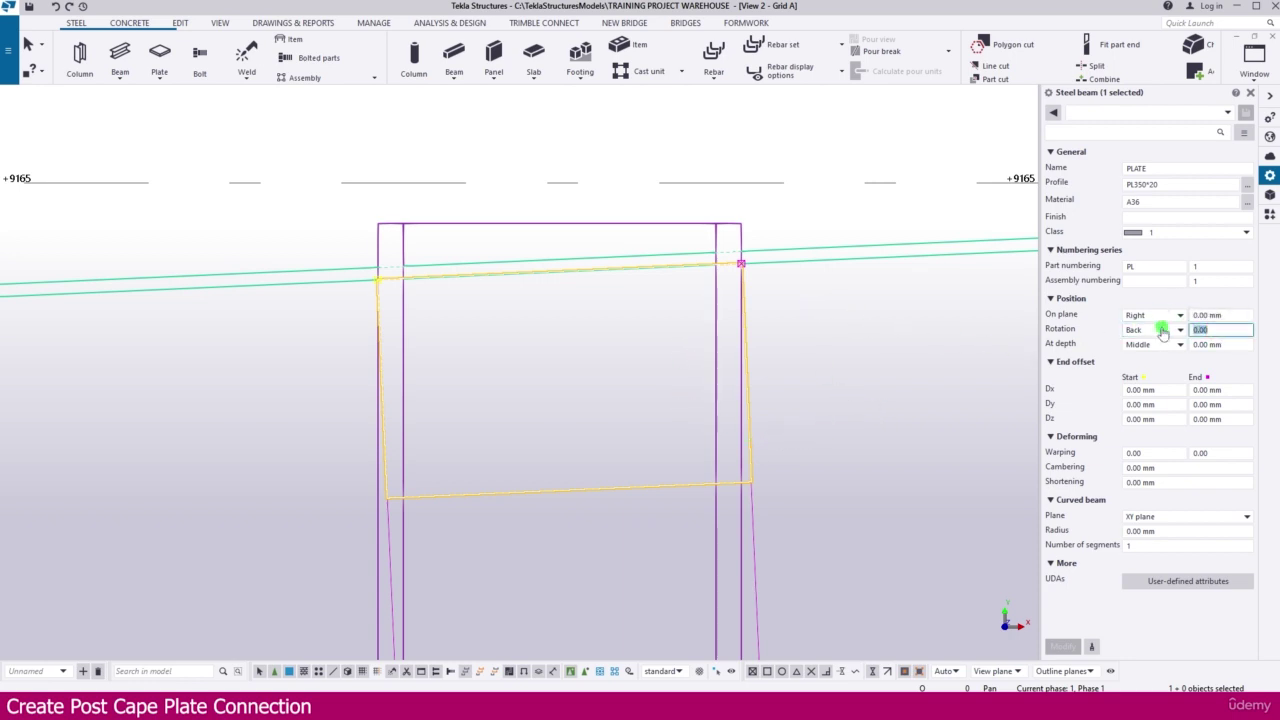
pyautogui.write('90')
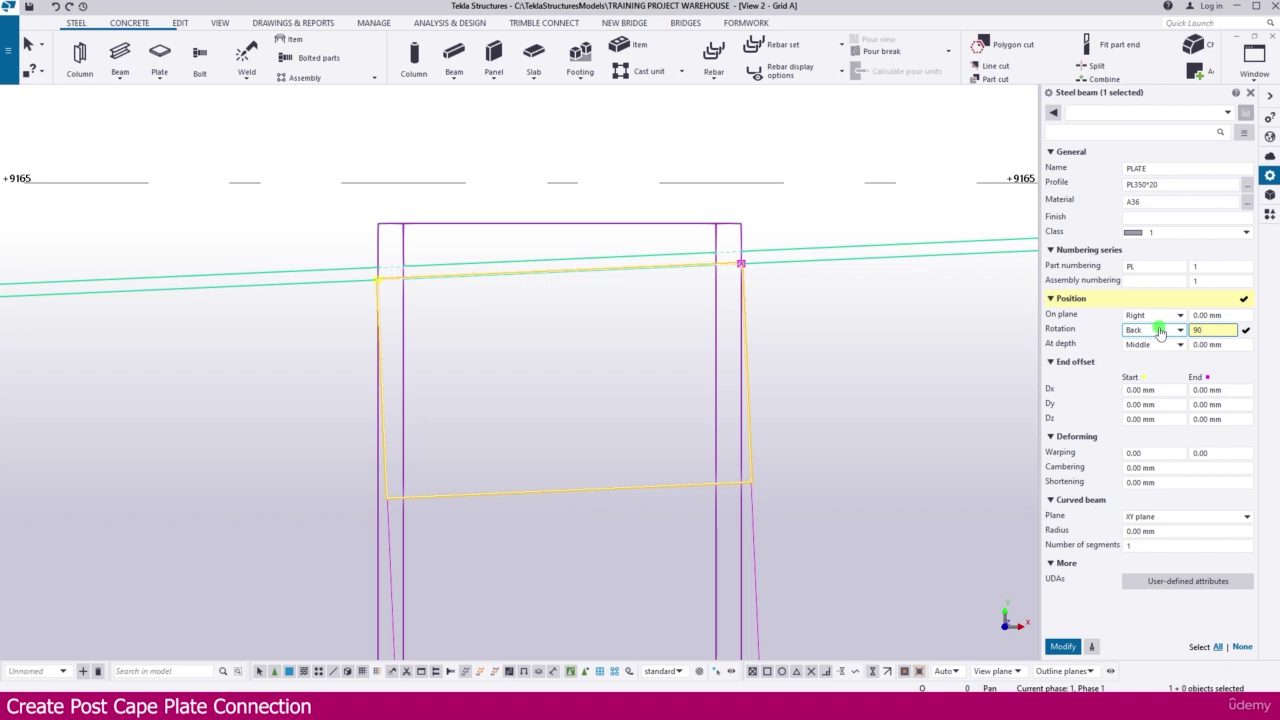
pyautogui.press('Return')
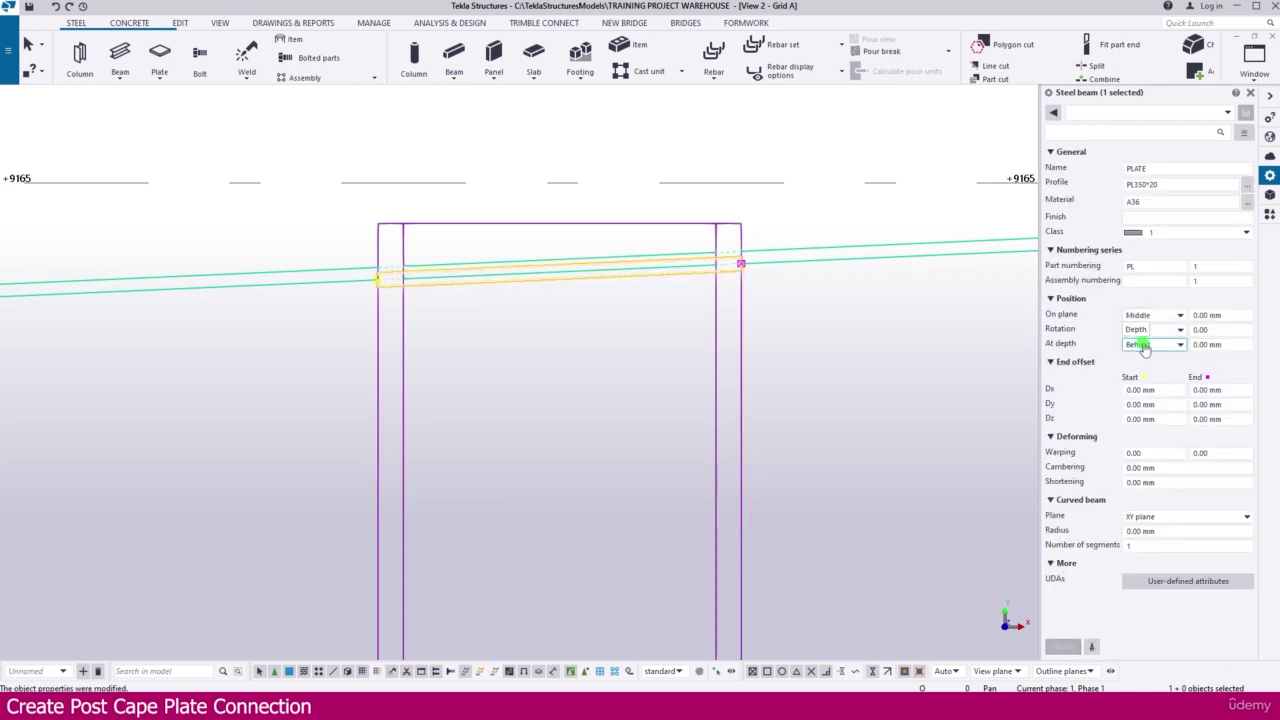
pyautogui.click(1150, 315)
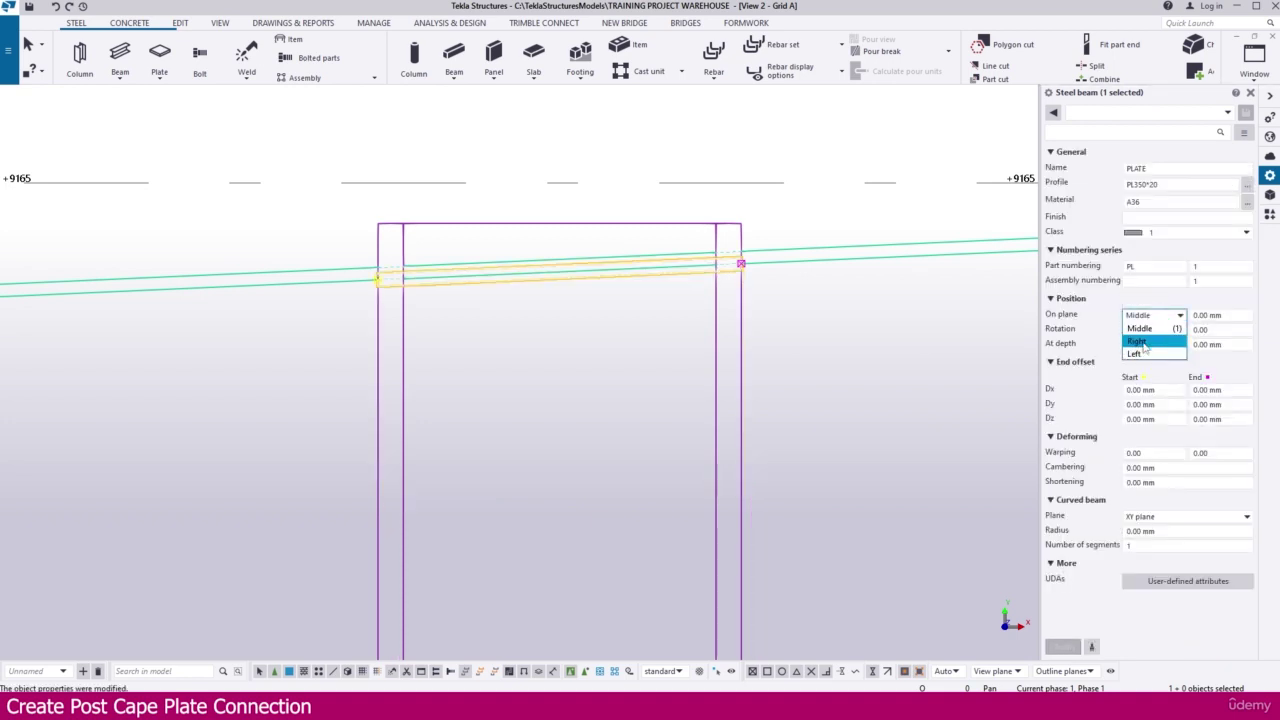
pyautogui.click(1136, 354)
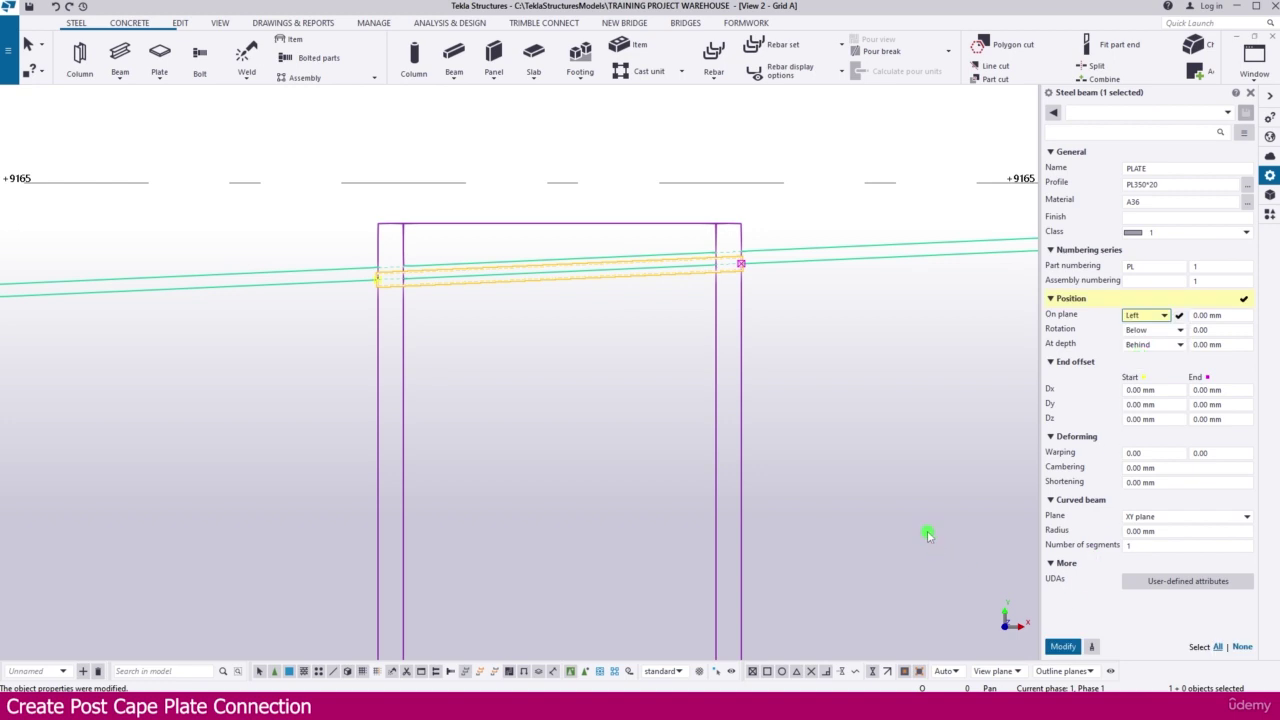
pyautogui.press('Return')
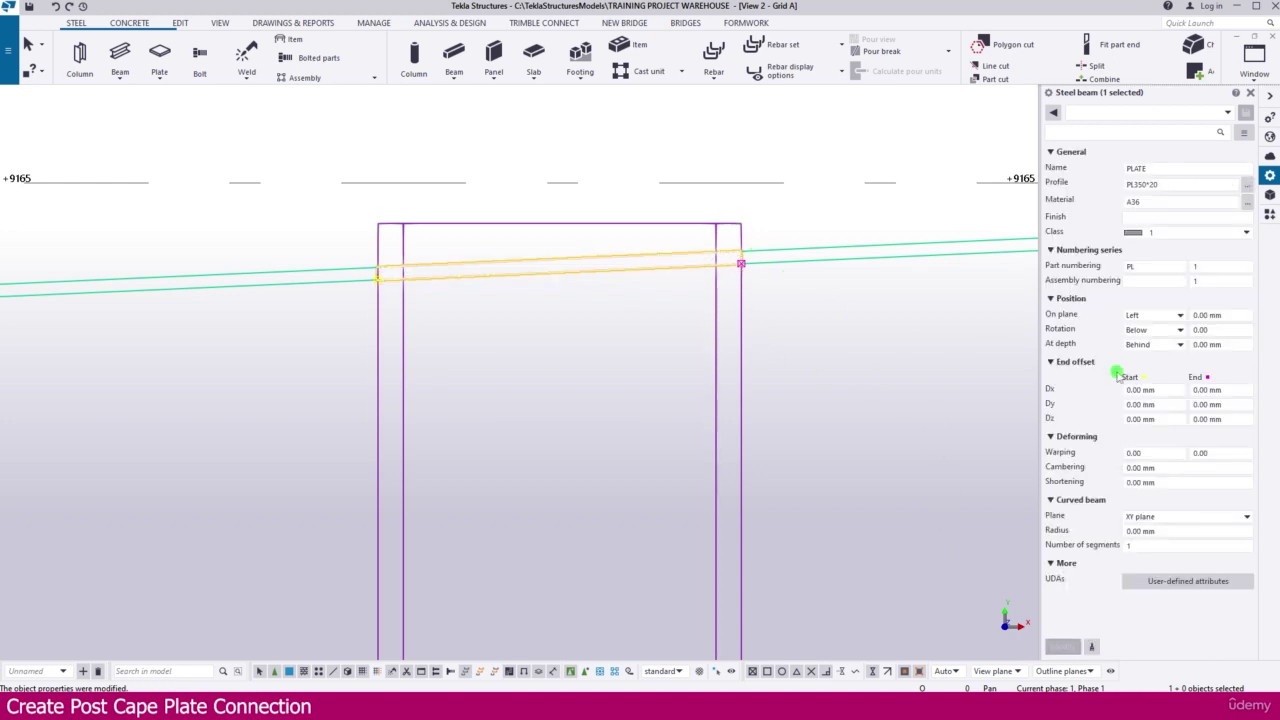
# Change the plate's on-plane position to Right and its depth position to Middle.
pyautogui.click(1165, 315)
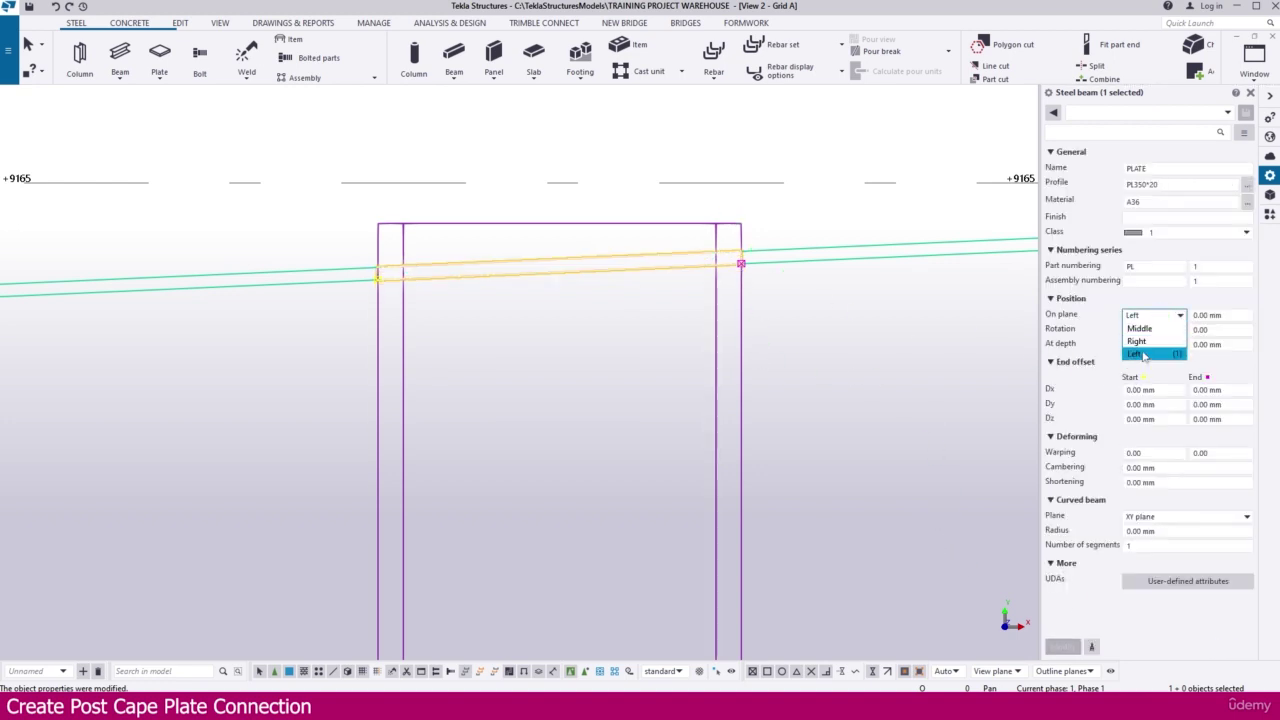
pyautogui.click(1142, 343)
pyautogui.press('Return')
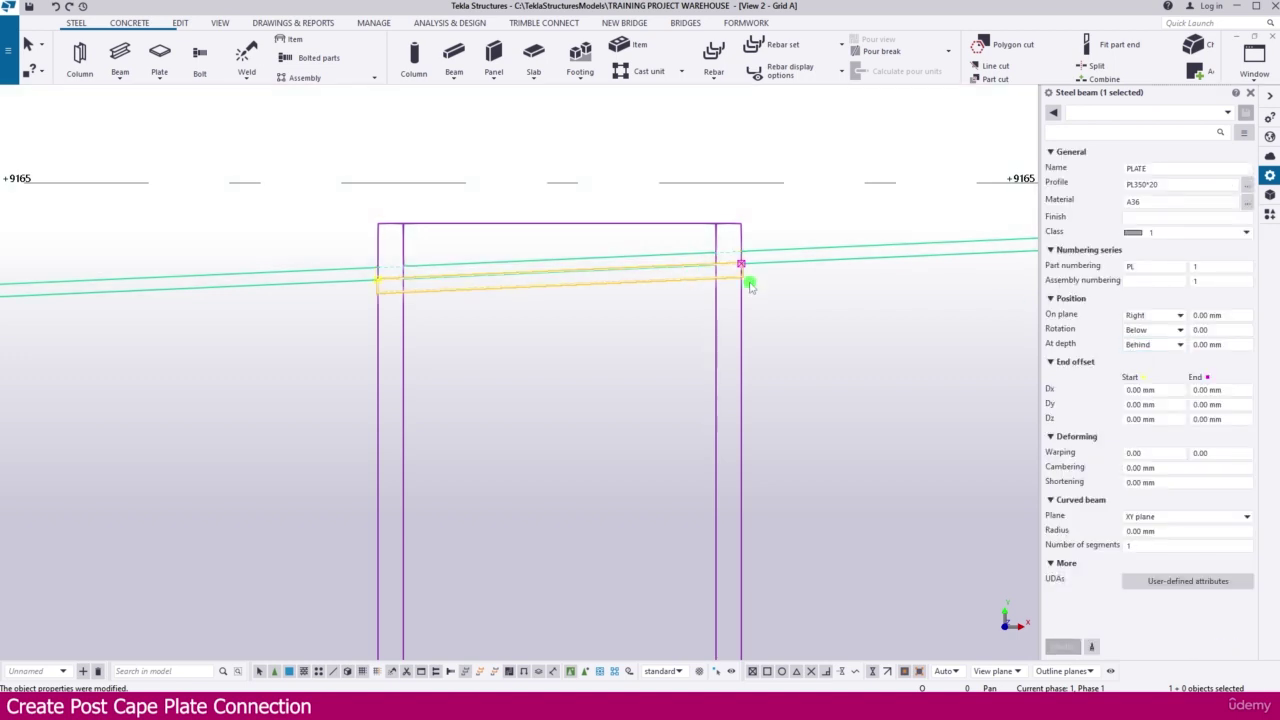
pyautogui.click(1150, 346)
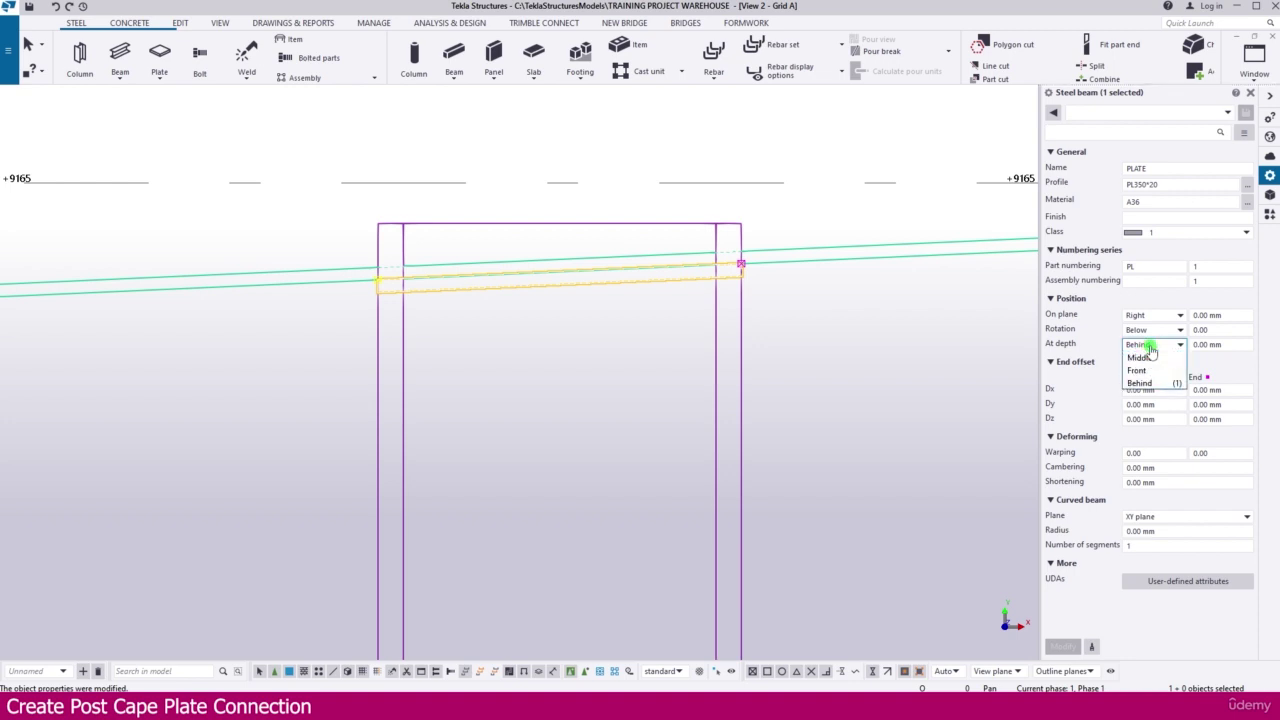
pyautogui.click(1140, 357)
pyautogui.press('Return')
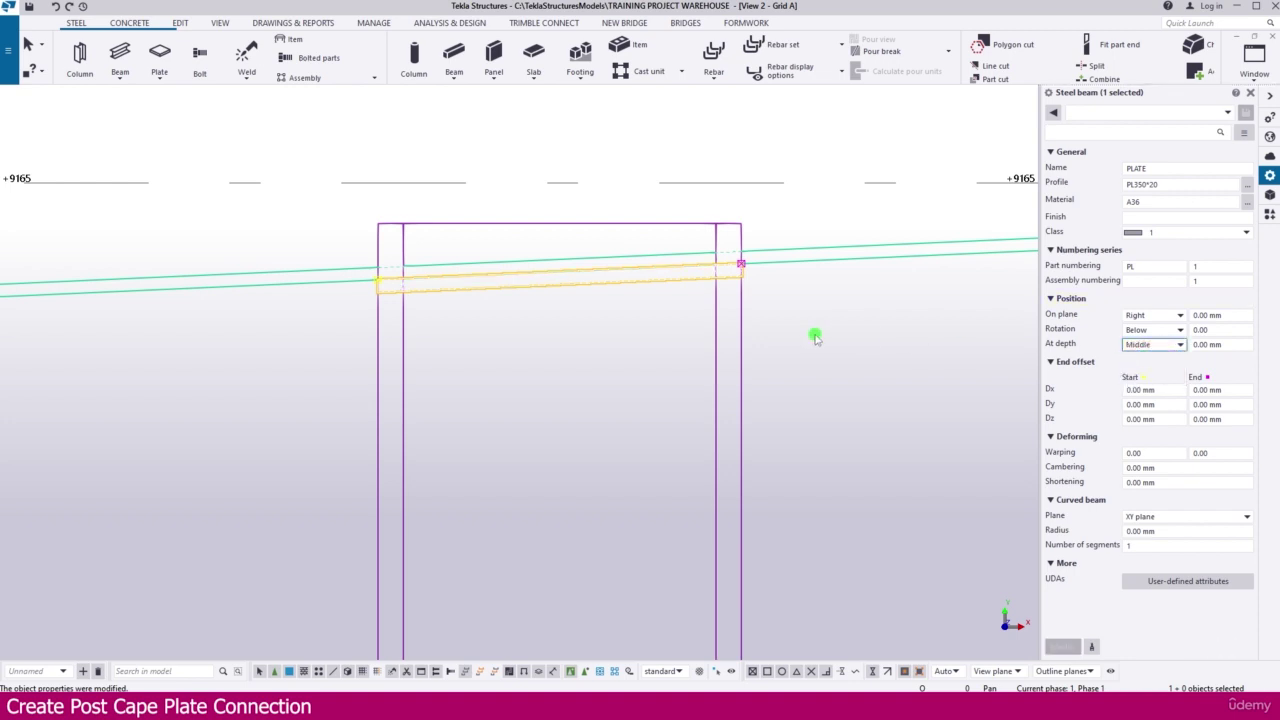
# Reselect the cap plate to confirm it is PL350*20 A36, then deselect it.
pyautogui.click(815, 337)
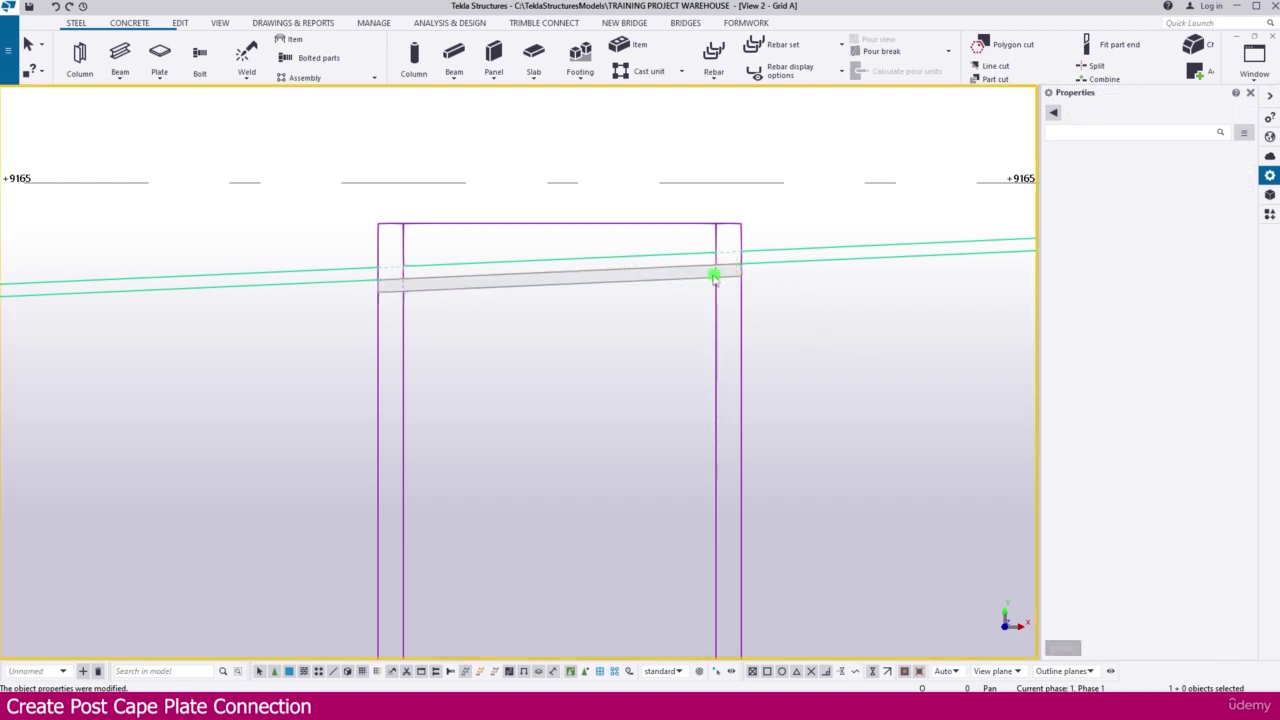
pyautogui.click(697, 279)
pyautogui.scroll(-1, 563, 323)
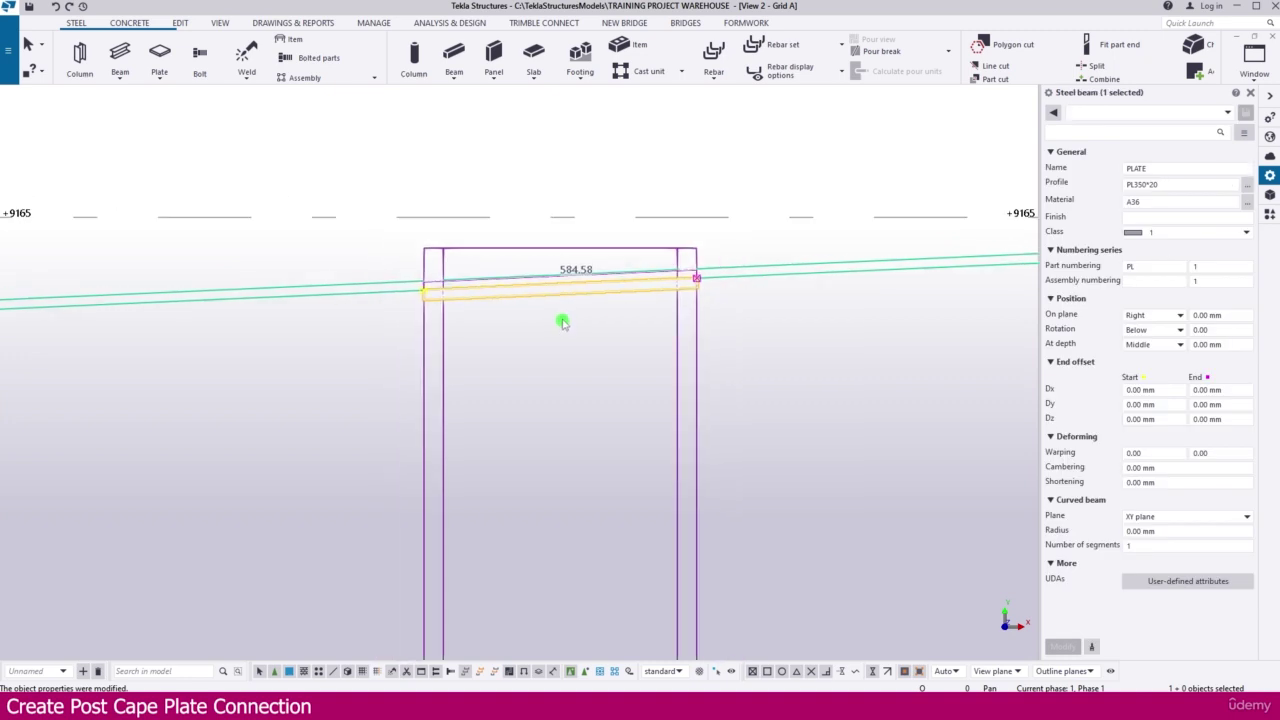
pyautogui.click(724, 300)
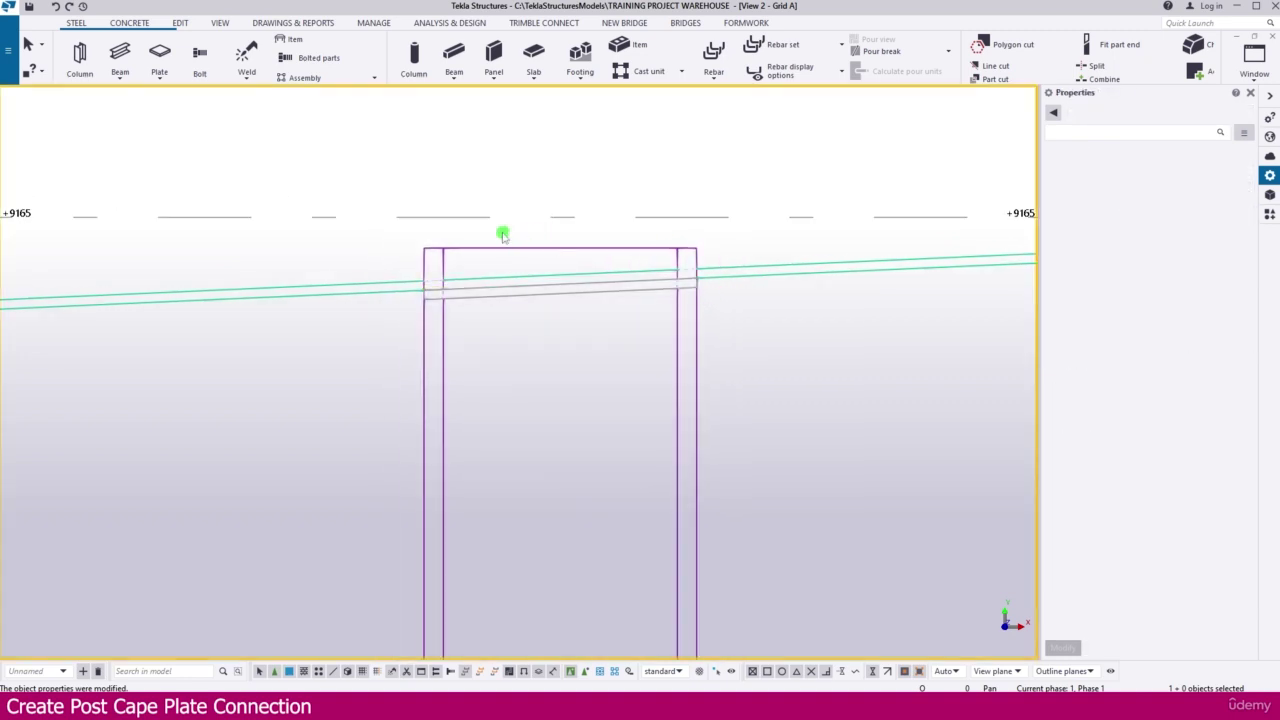
# Set the Grid A view depth to 100 up and 100 down.
pyautogui.doubleClick(473, 158)
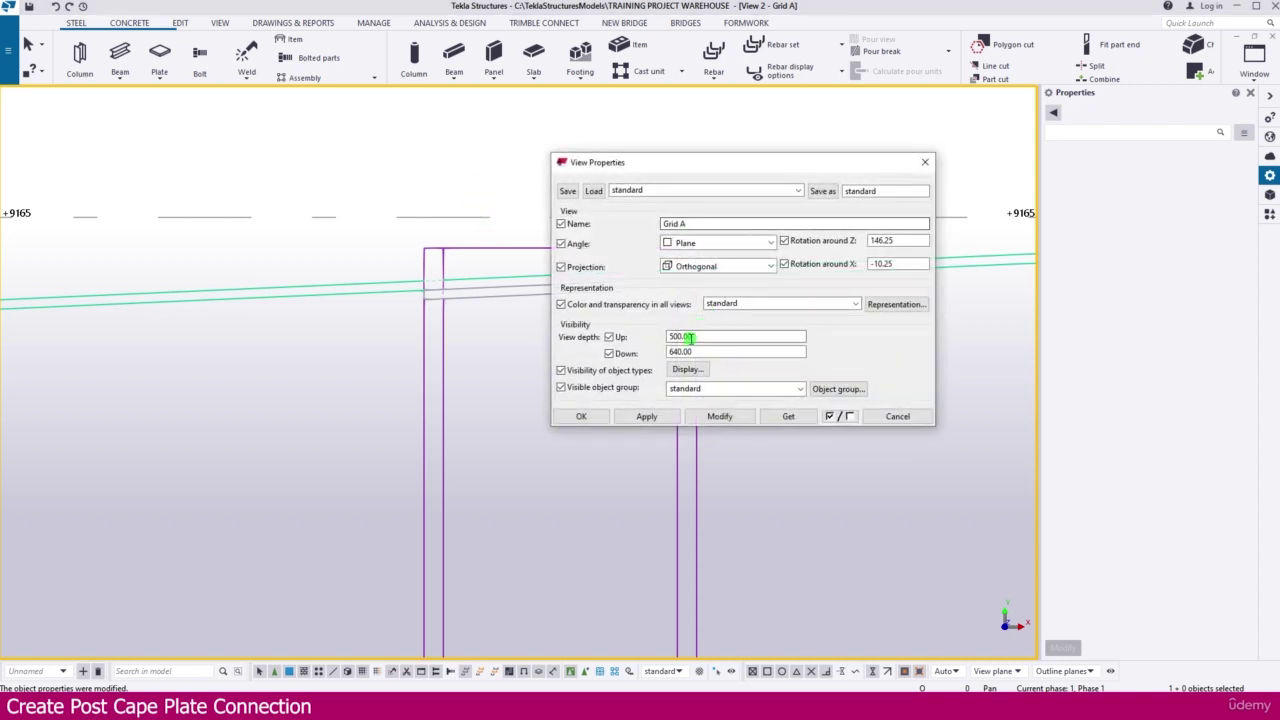
pyautogui.moveTo(686, 337); pyautogui.dragTo(654, 336)
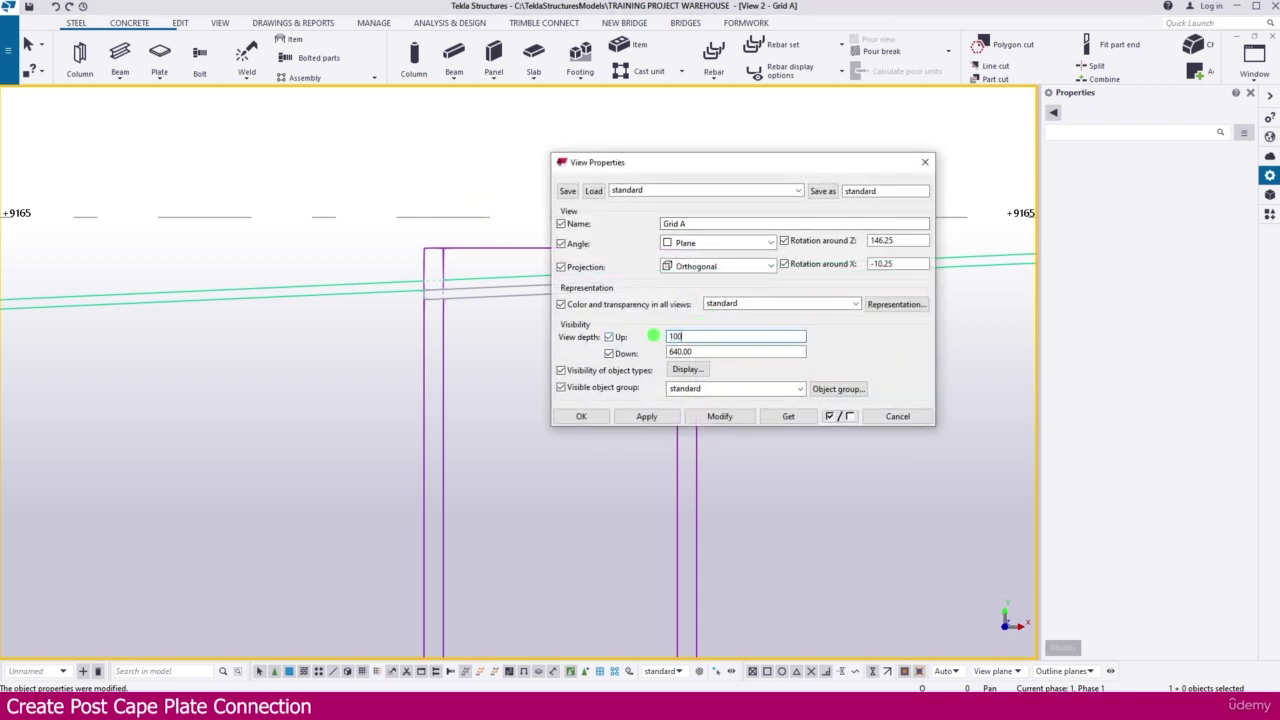
pyautogui.write('100')
pyautogui.press('Tab')
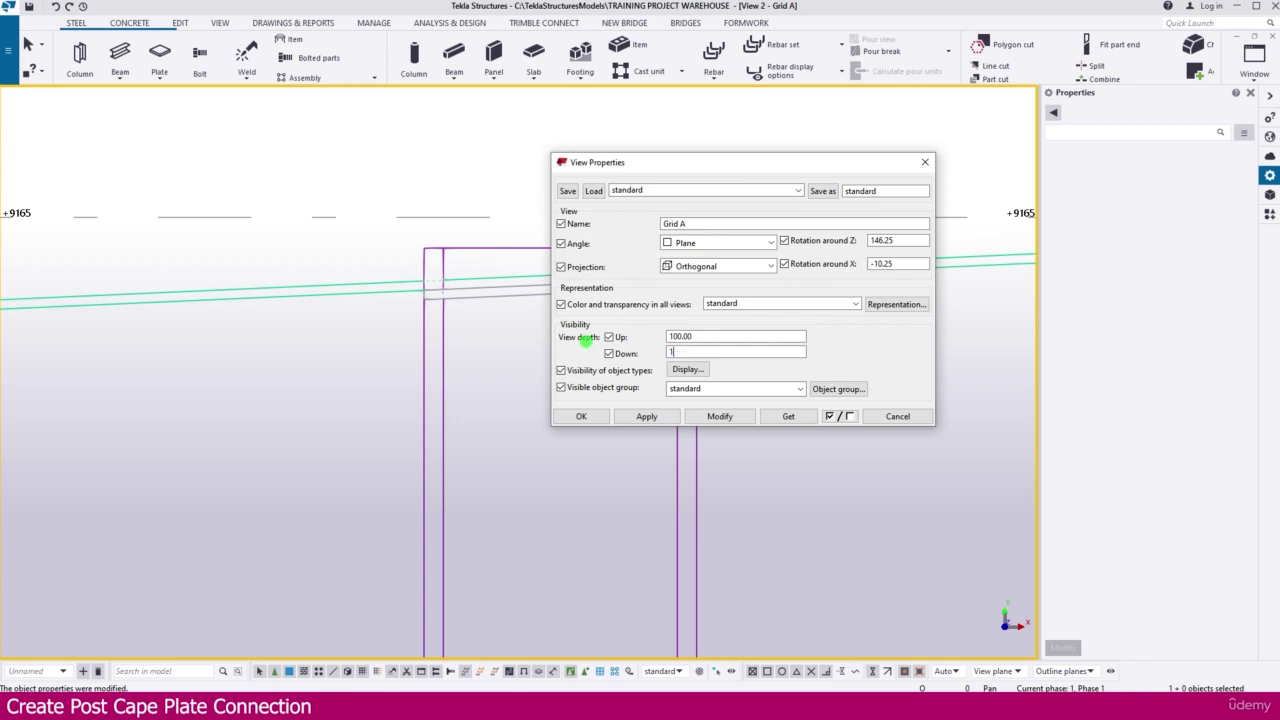
pyautogui.write('100')
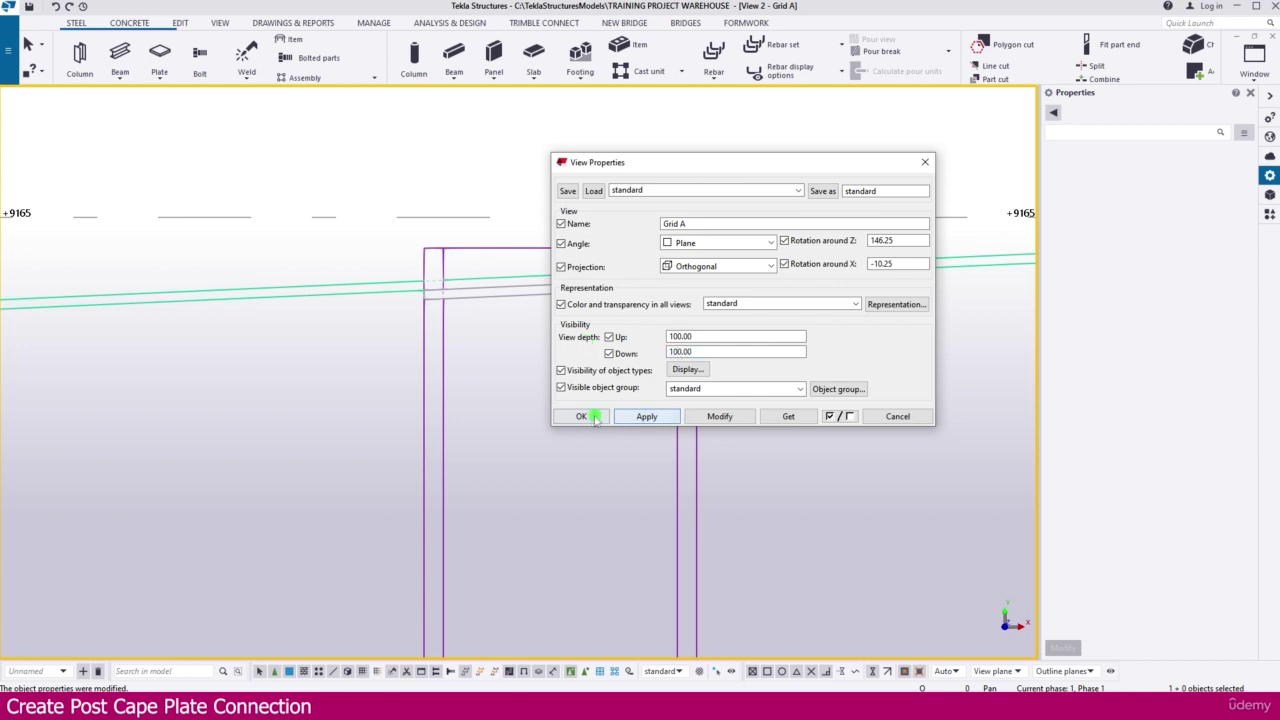
pyautogui.click(583, 416)
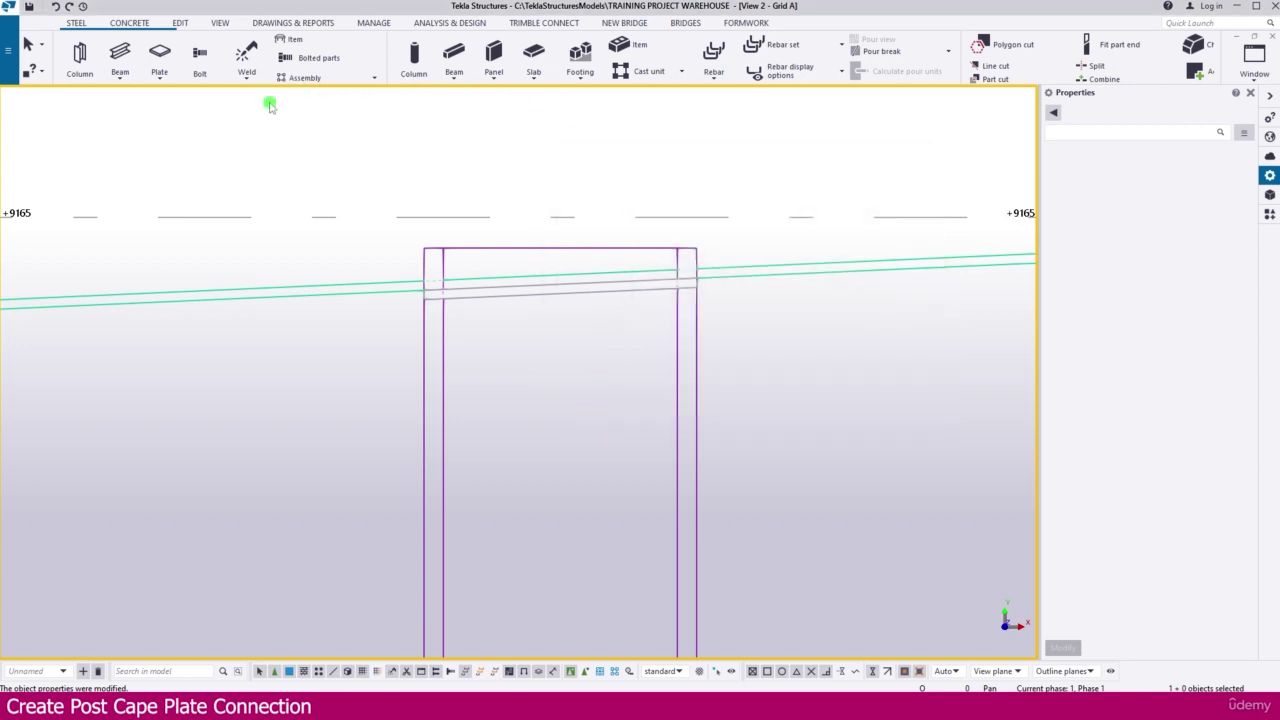
# Create View 3 from two points picked along the beam on grid A.
pyautogui.click(220, 23)
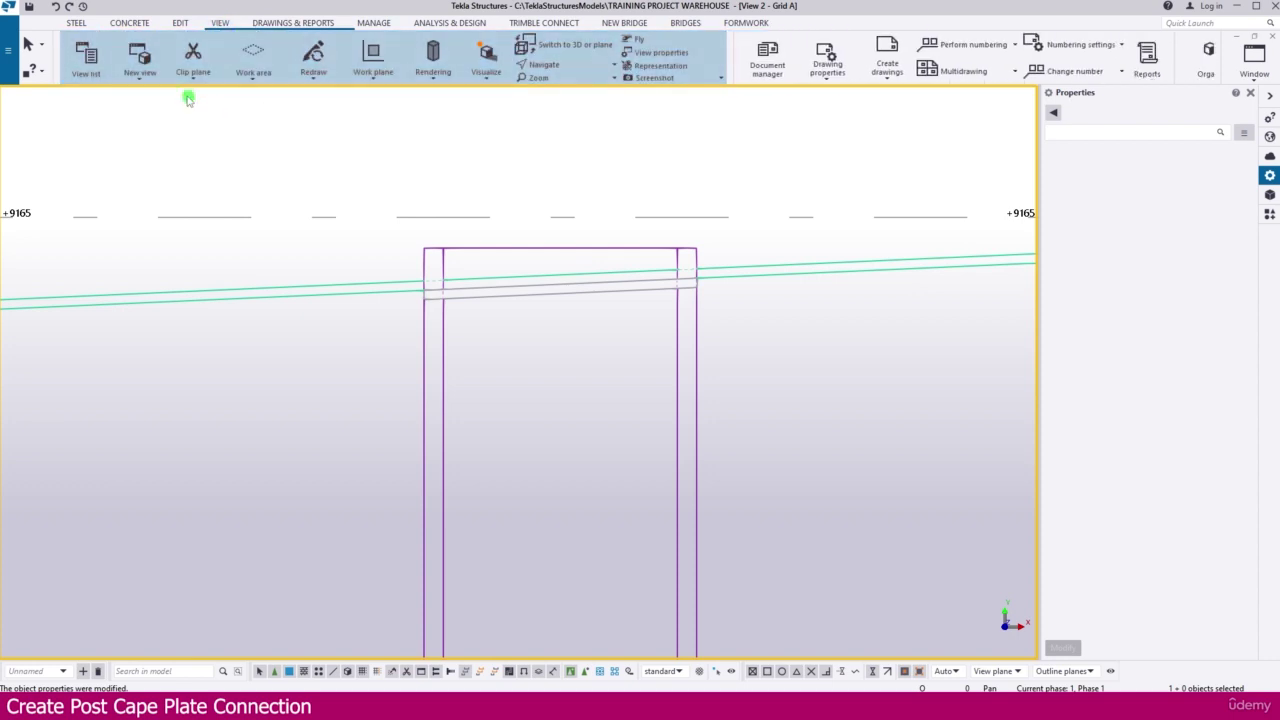
pyautogui.click(136, 76)
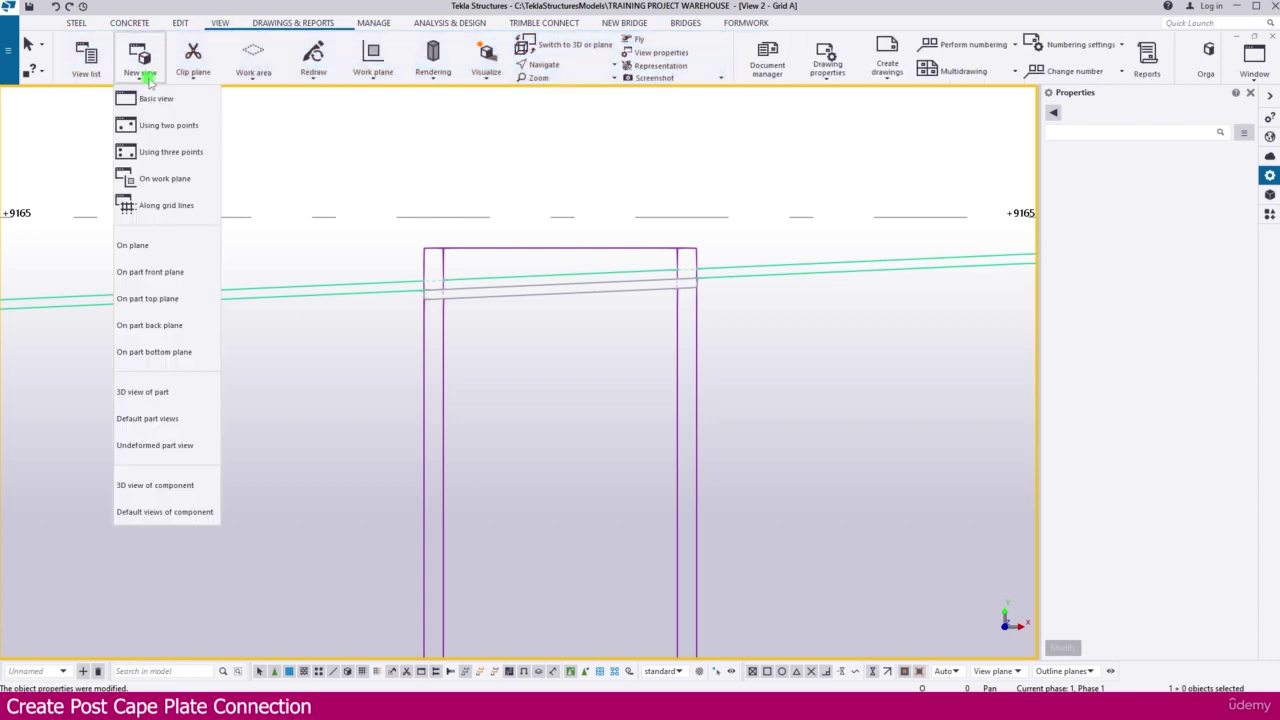
pyautogui.click(180, 126)
pyautogui.scroll(3, 605, 300)
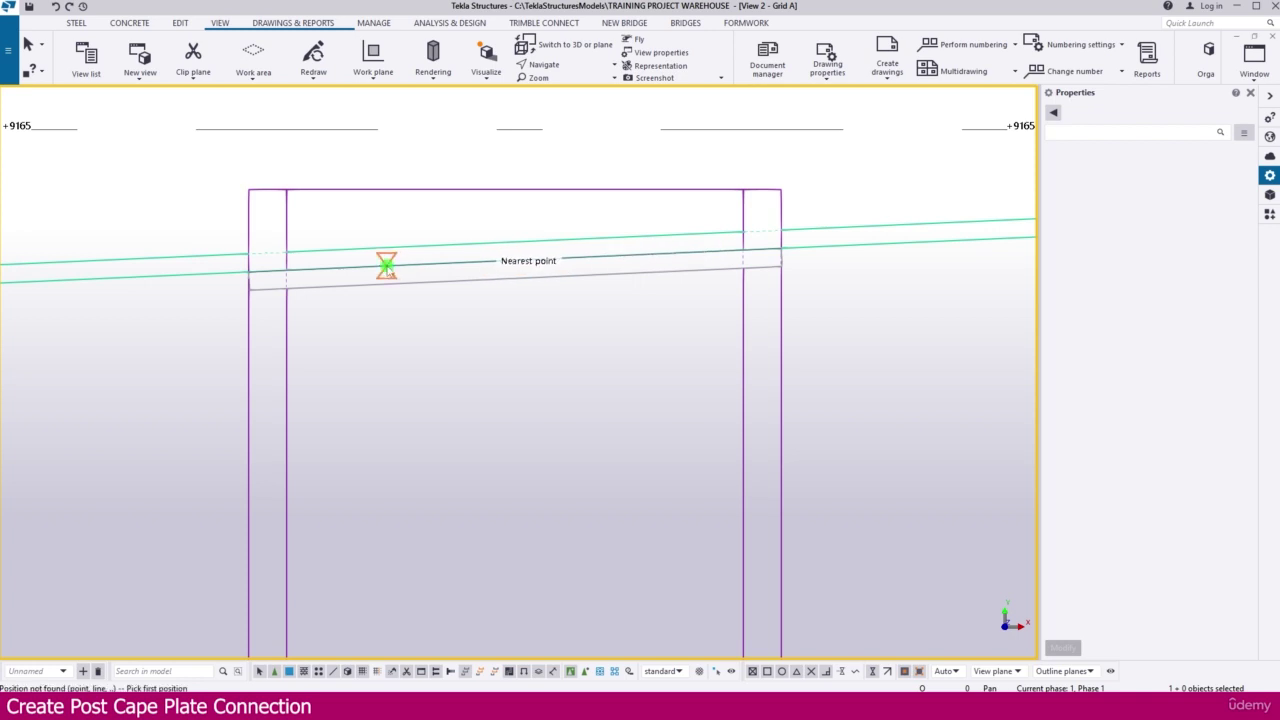
pyautogui.click(386, 266)
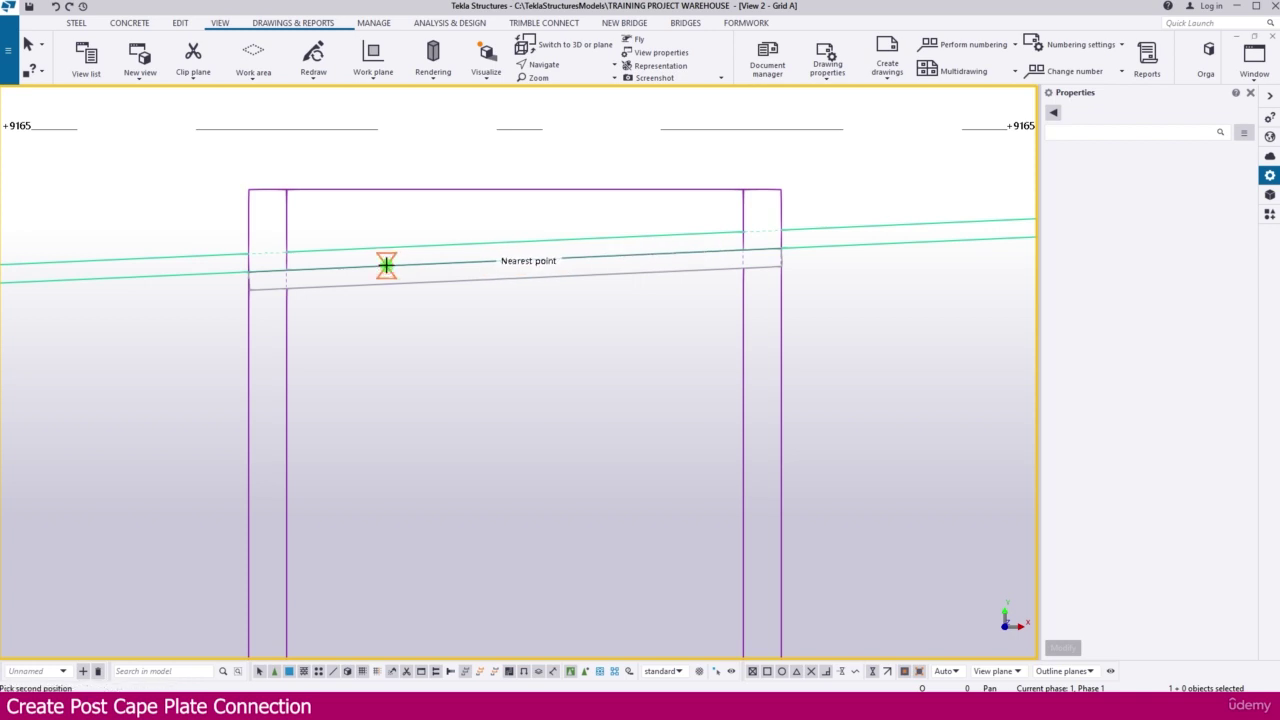
pyautogui.click(333, 267)
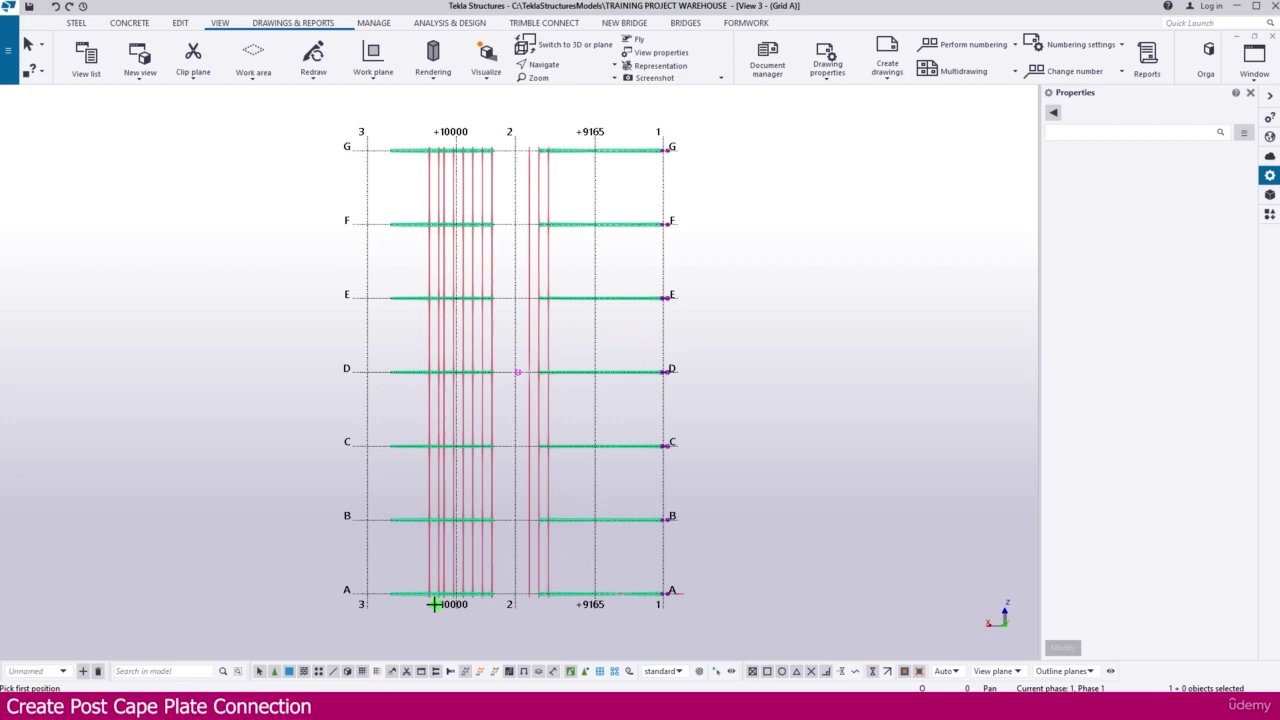
# Zoom into the grid A cap plate, cancel the pending pick, and select then deselect the plate.
pyautogui.scroll(6, 436, 608)
pyautogui.scroll(-5, 349, 543)
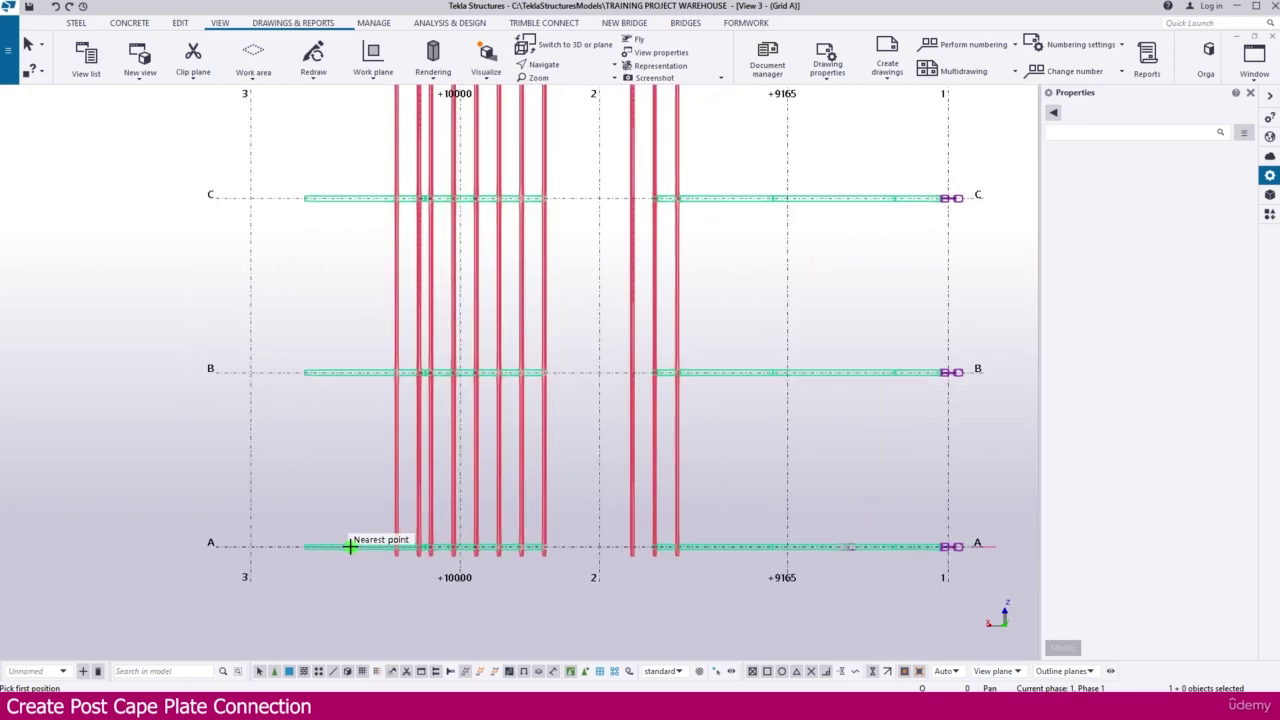
pyautogui.scroll(8, 757, 571)
pyautogui.scroll(5, 657, 466)
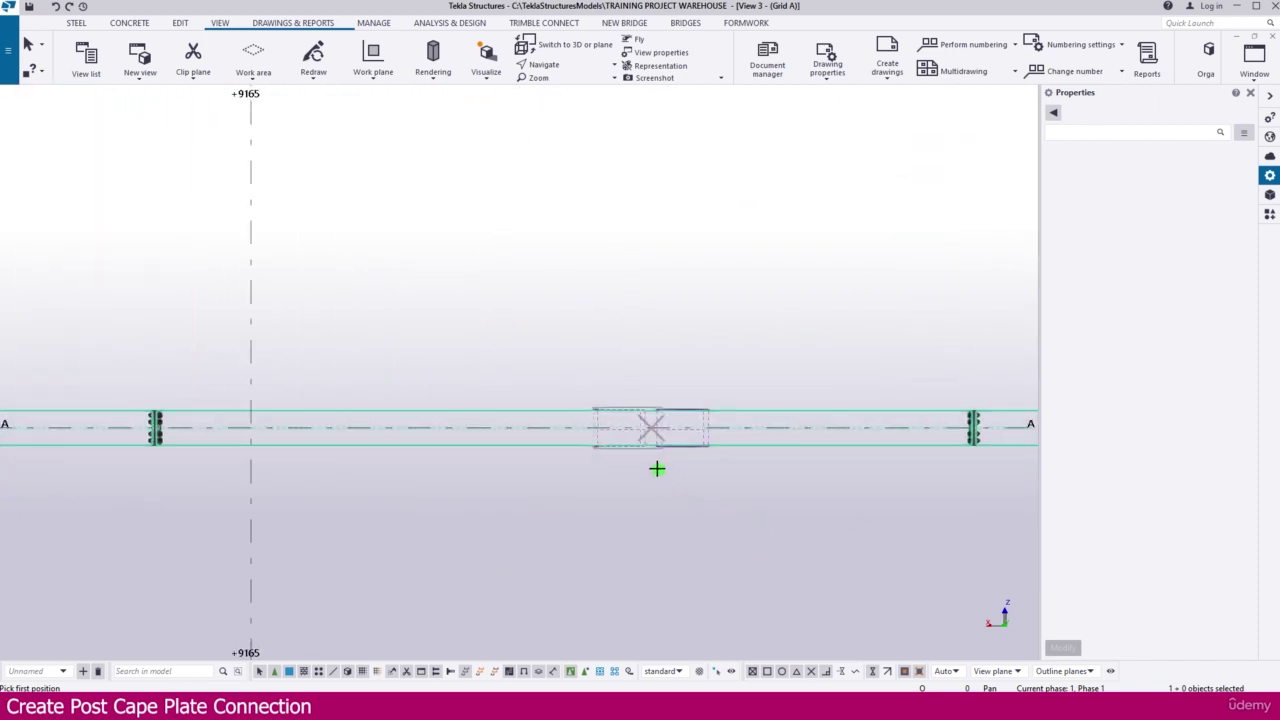
pyautogui.scroll(2, 645, 420)
pyautogui.scroll(2, 661, 429)
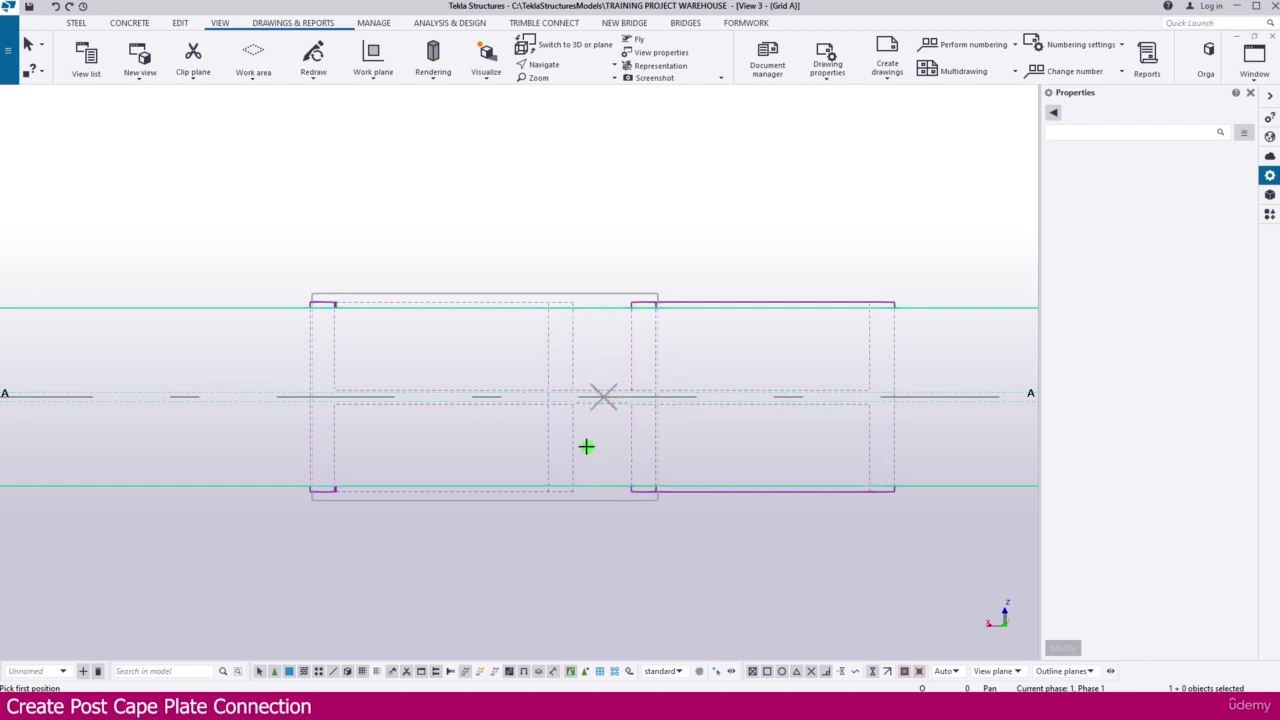
pyautogui.press('Escape')
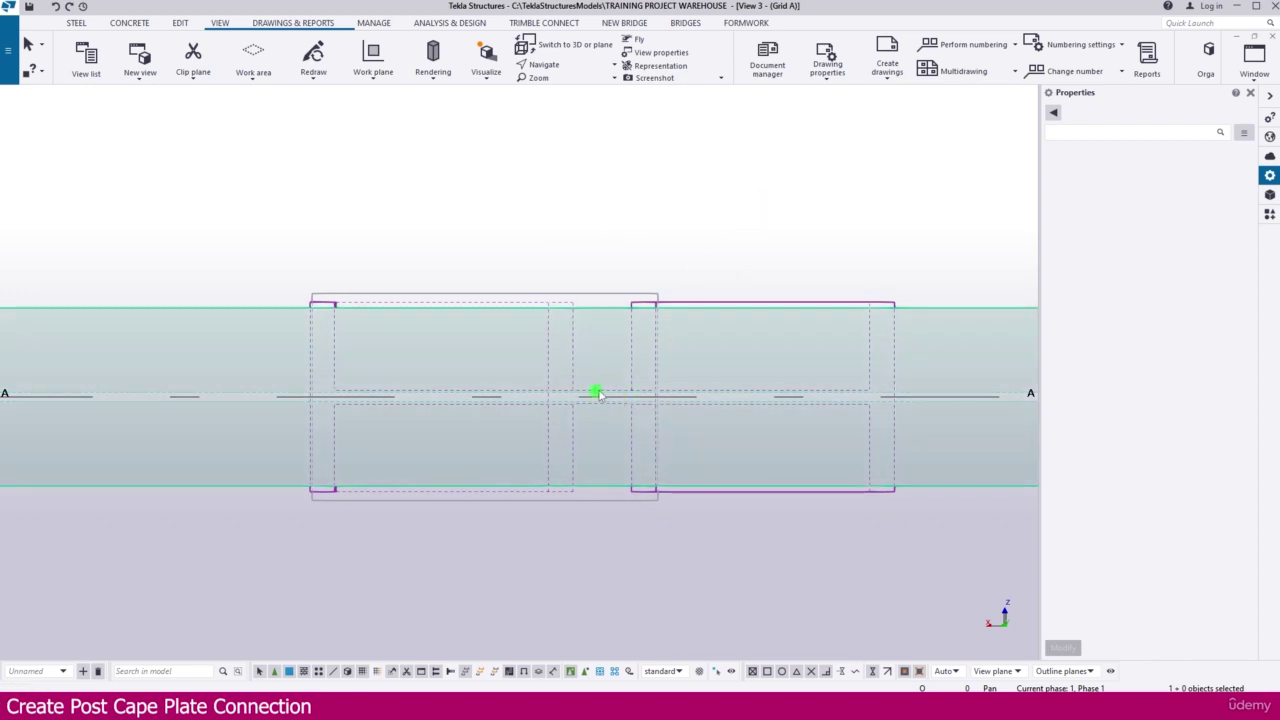
pyautogui.scroll(2, 620, 290)
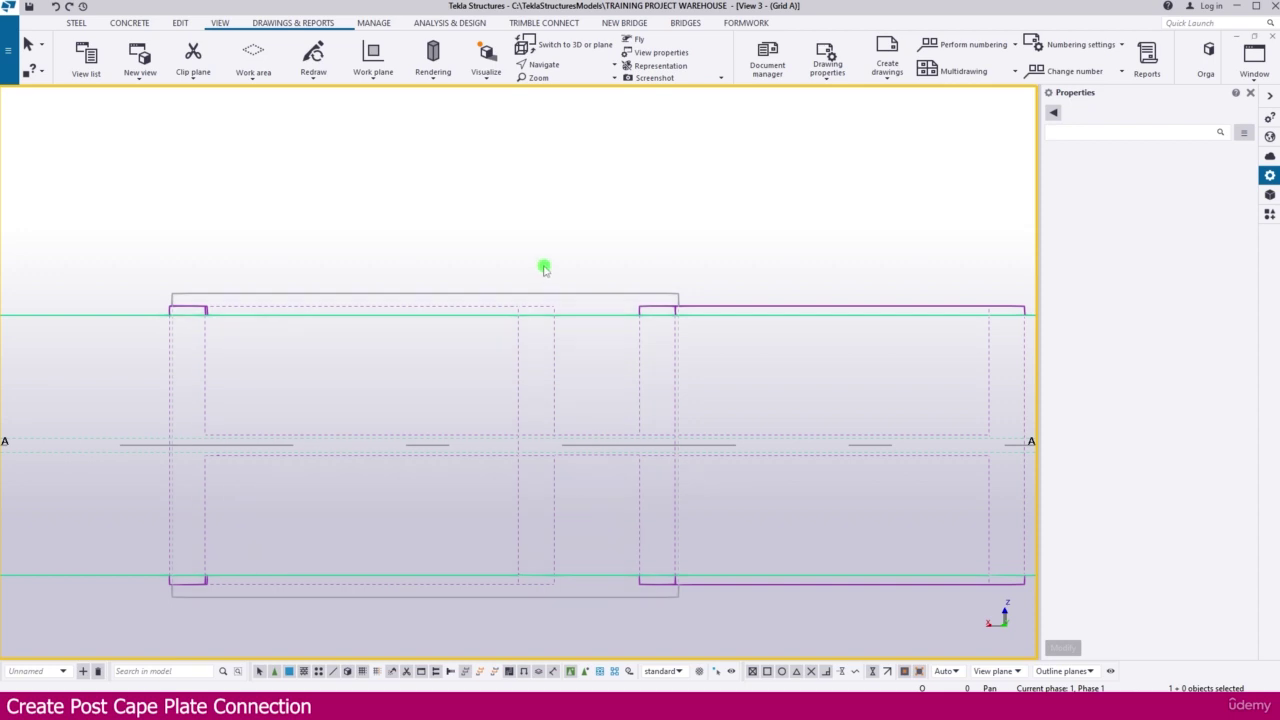
pyautogui.click(451, 292)
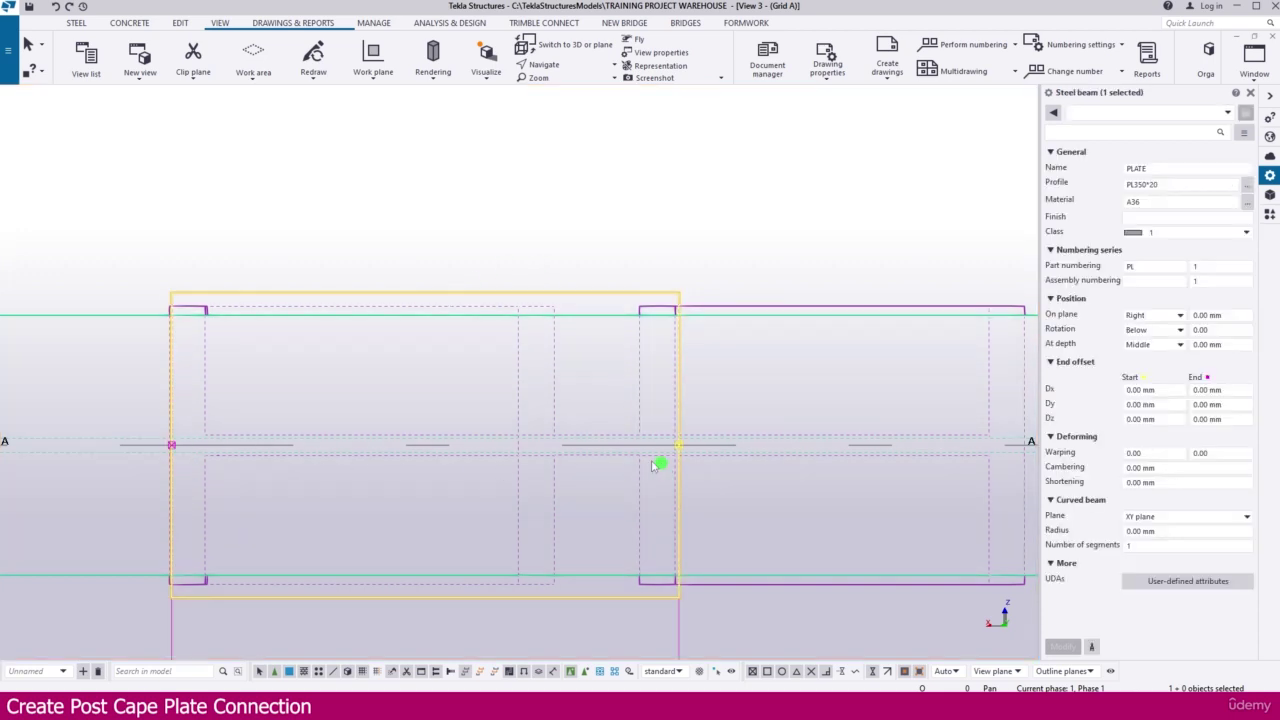
pyautogui.scroll(-3, 566, 423)
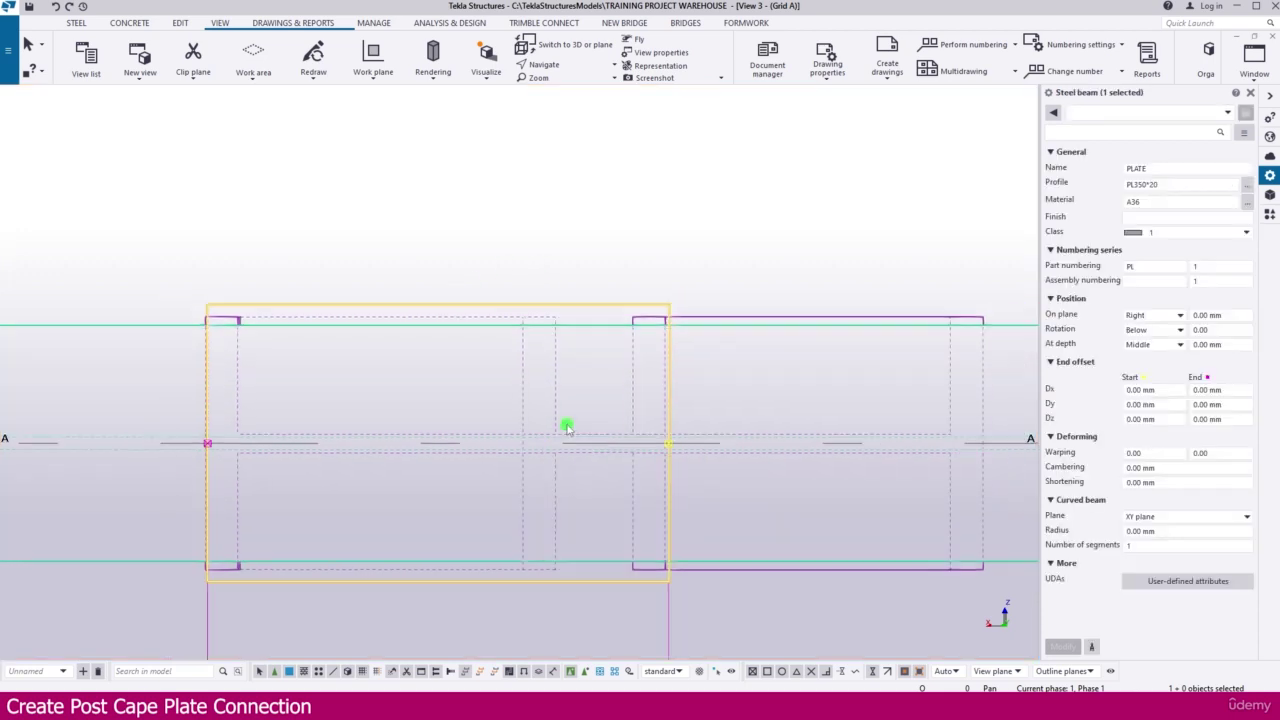
pyautogui.click(534, 240)
# Start a 20 mm bolt group with the 8.8XOX bolt standard.
pyautogui.click(76, 23)
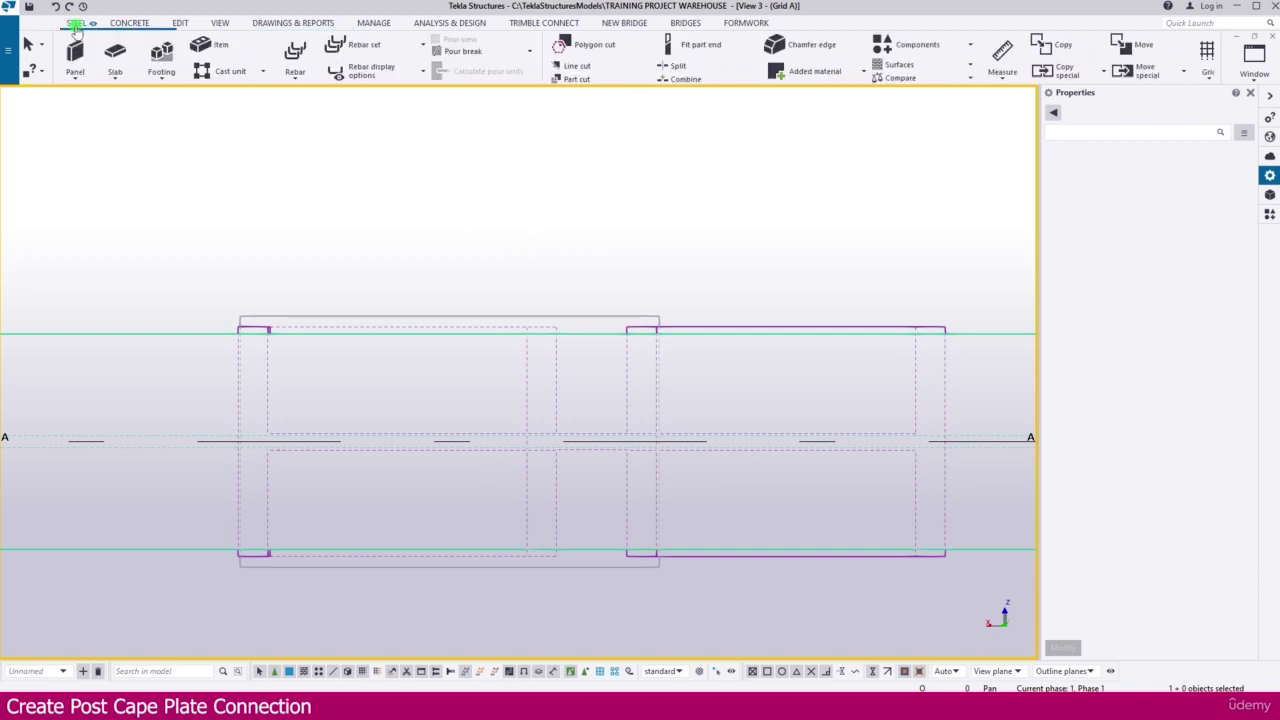
pyautogui.click(198, 58)
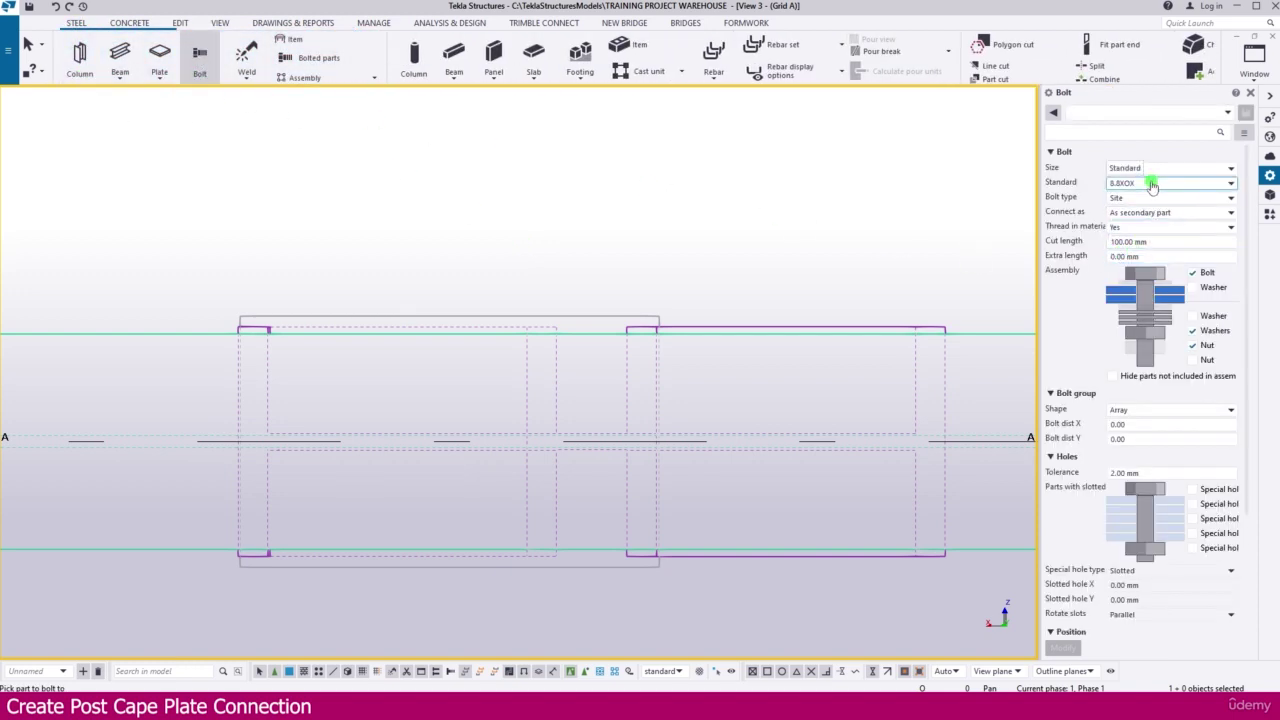
pyautogui.click(1151, 184)
pyautogui.click(1151, 184)
pyautogui.click(1115, 424)
# Bolt the cap plate to the post with the bolt line between two points on grid A.
pyautogui.click(576, 332)
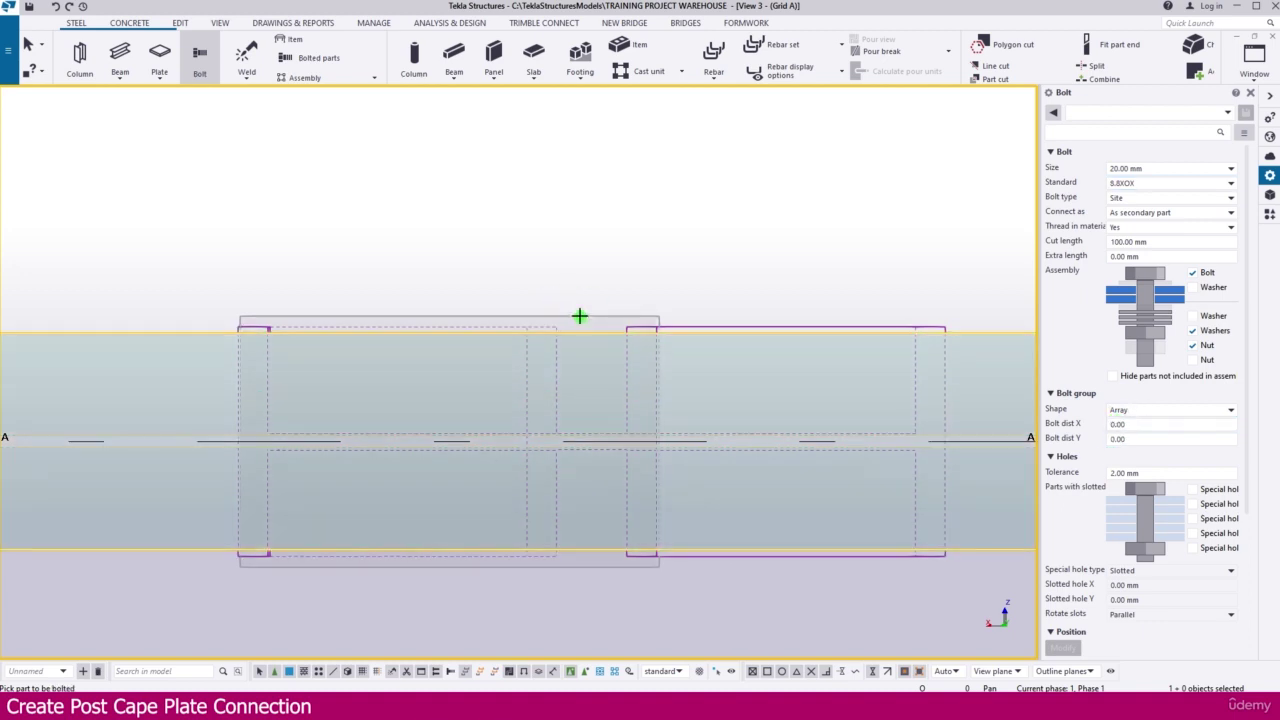
pyautogui.click(580, 316)
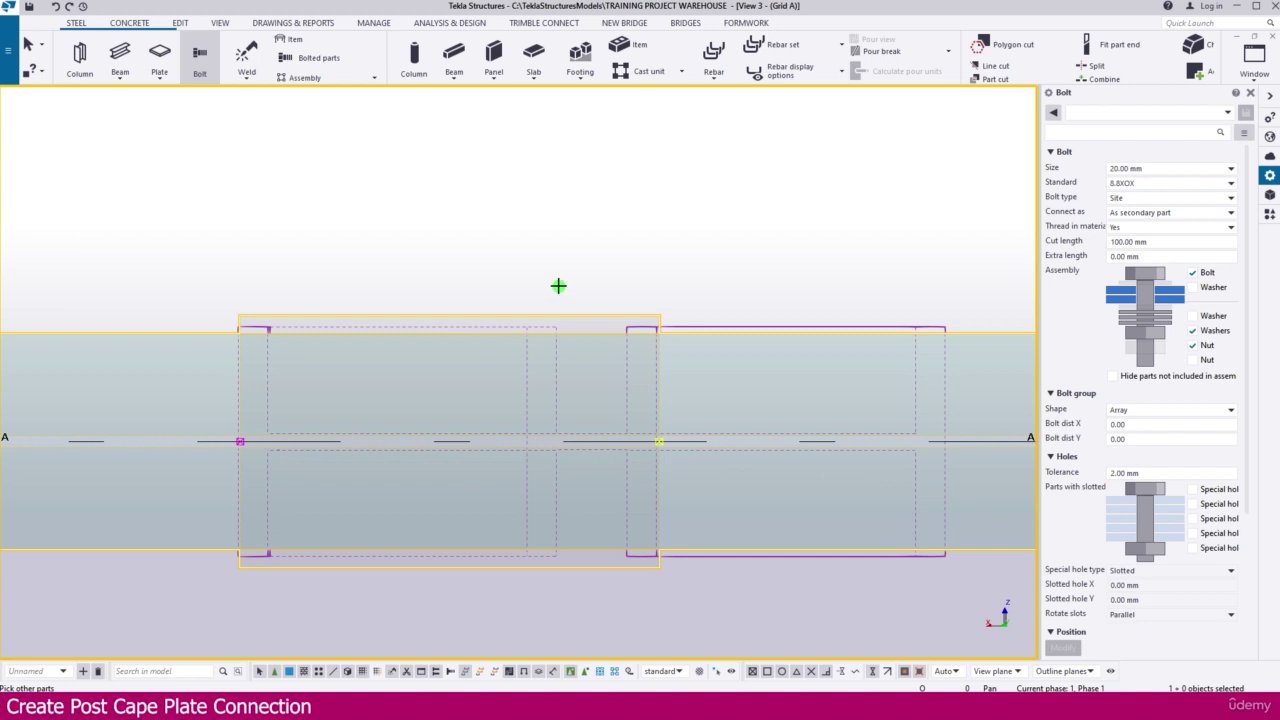
pyautogui.middleClick(558, 286)
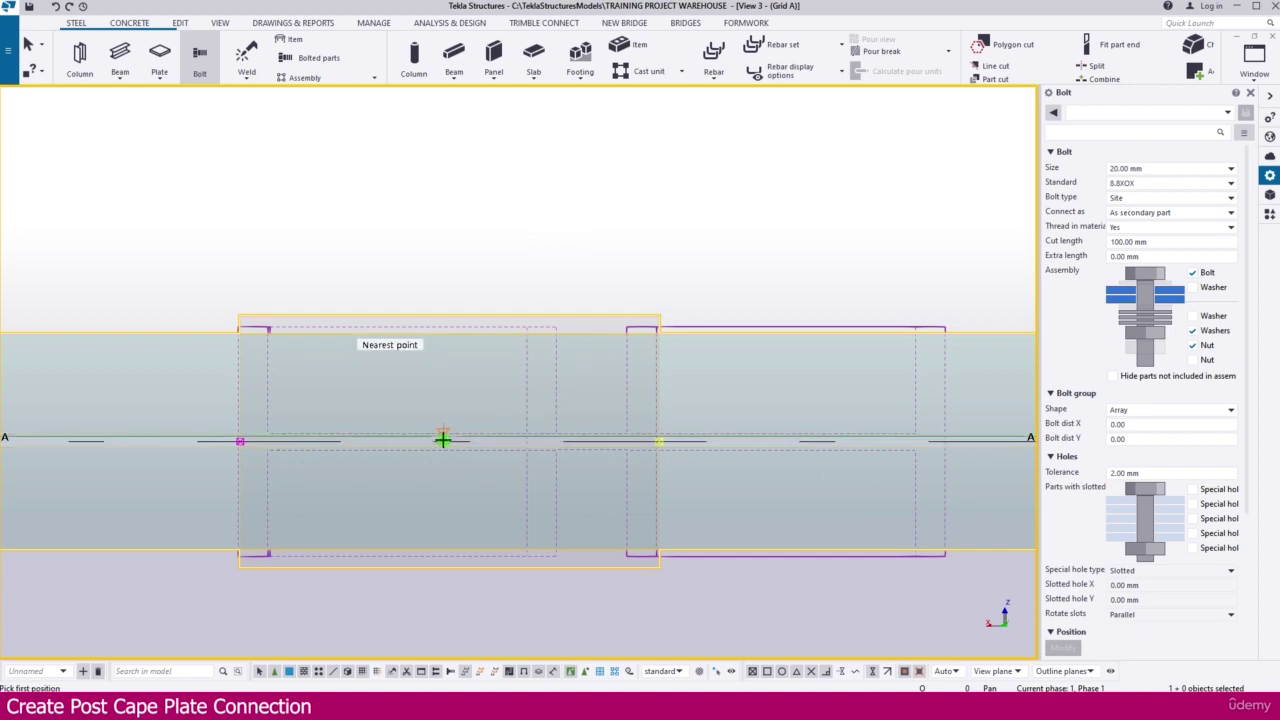
pyautogui.scroll(-2, 441, 444)
pyautogui.scroll(3, 300, 442)
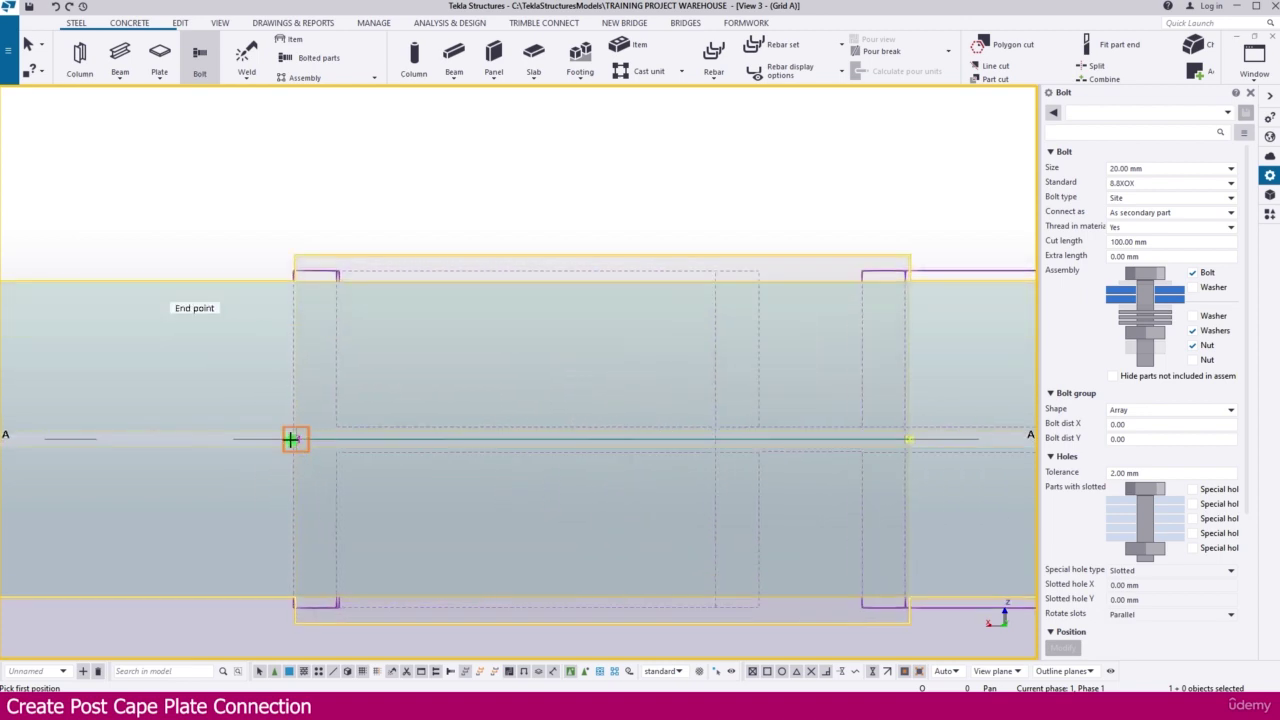
pyautogui.click(295, 440)
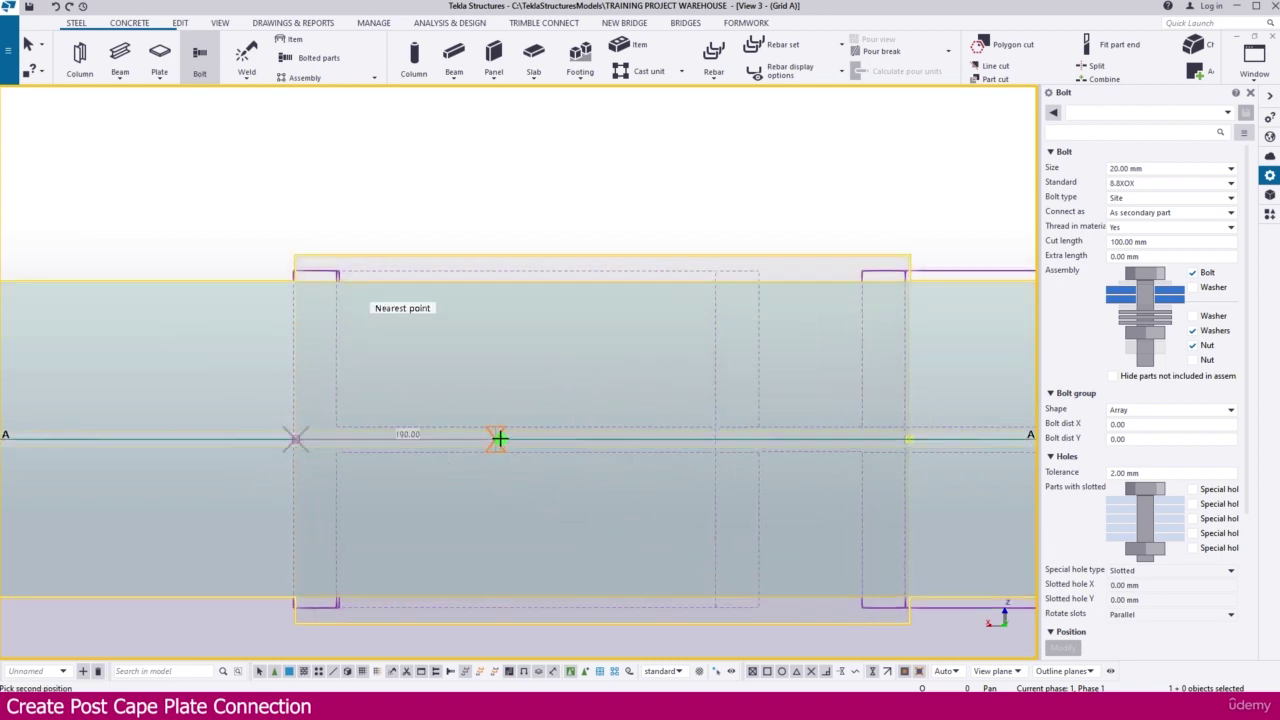
pyautogui.click(499, 438)
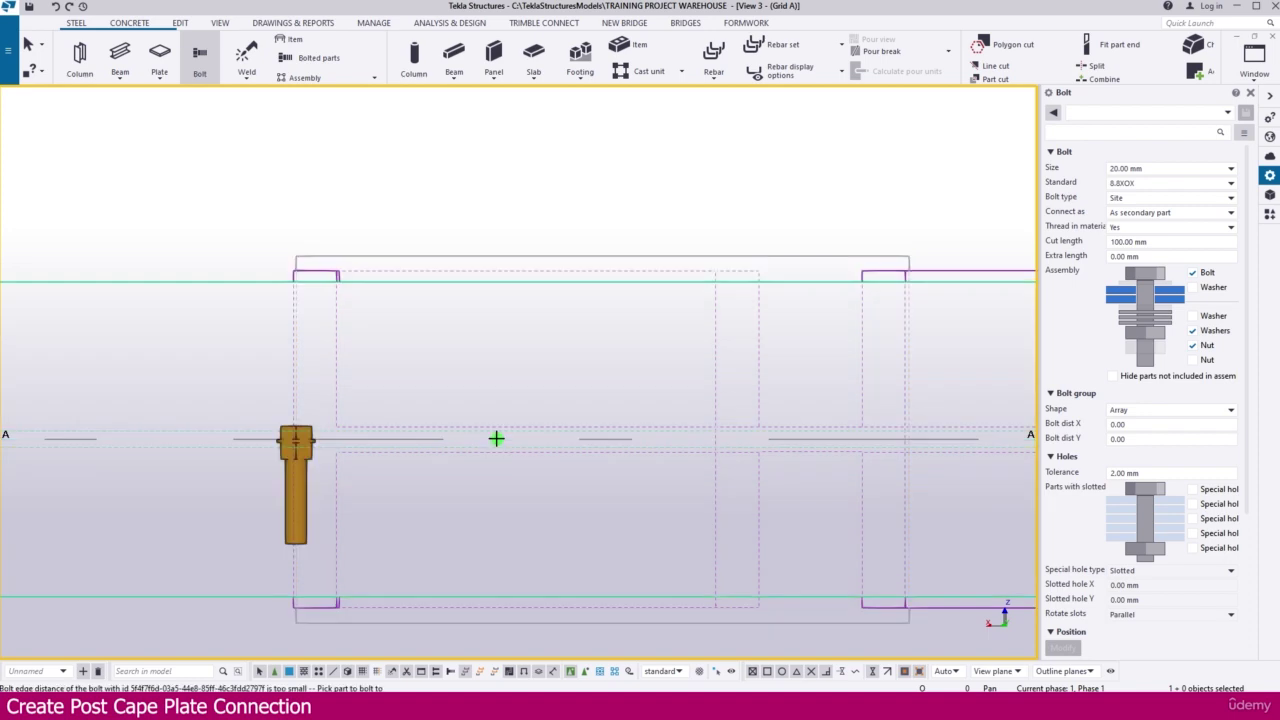
pyautogui.scroll(4, 300, 440)
pyautogui.press('Escape')
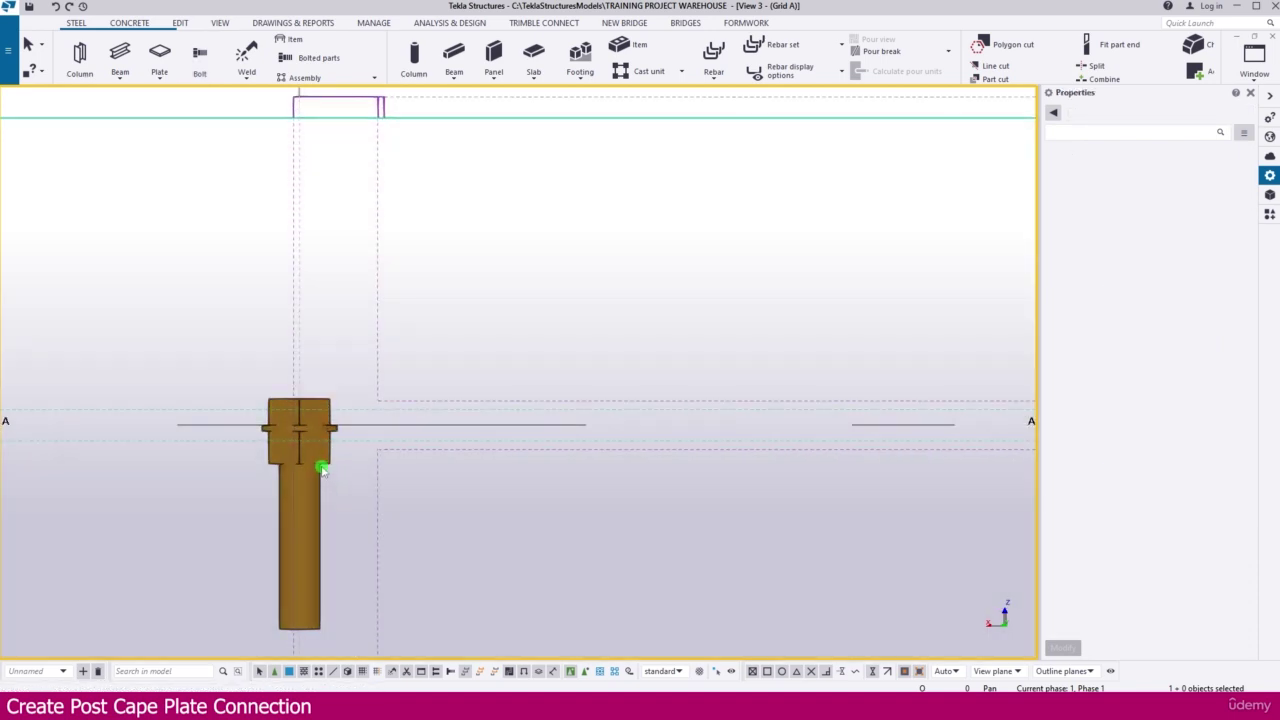
# Select the new bolt group and set its rotation to Top.
pyautogui.click(321, 468)
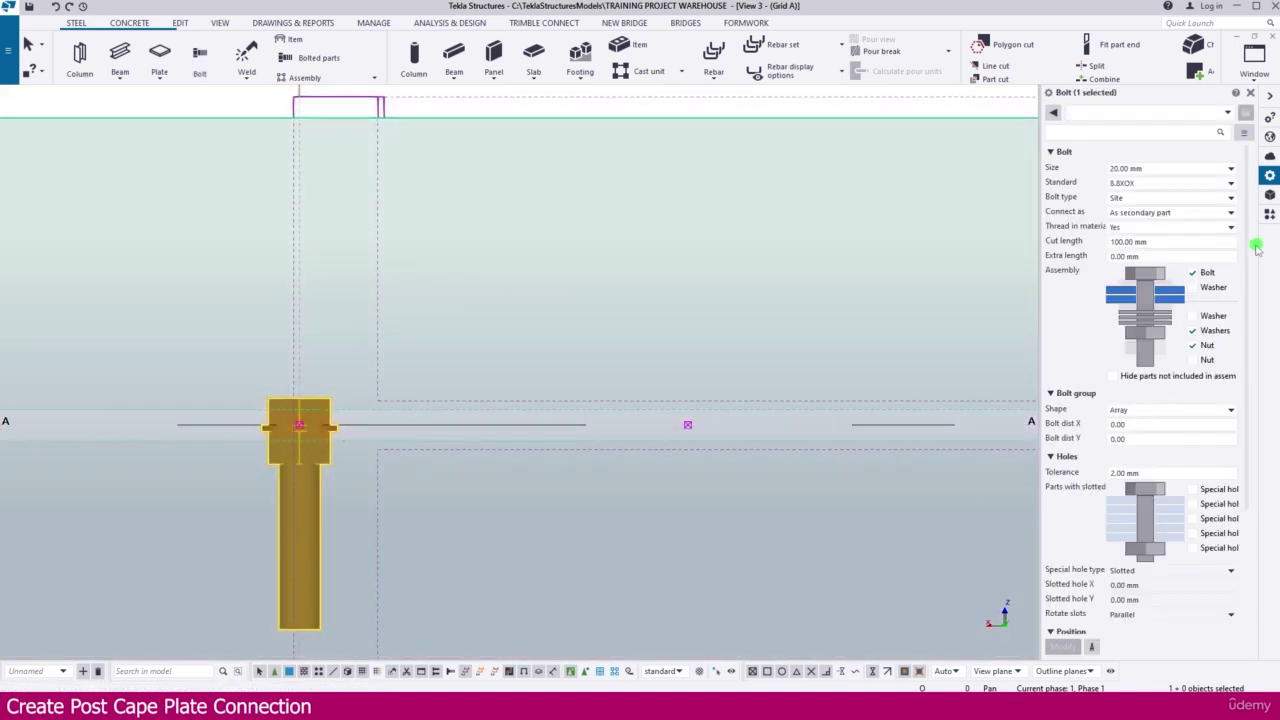
pyautogui.scroll(-4, 1163, 541)
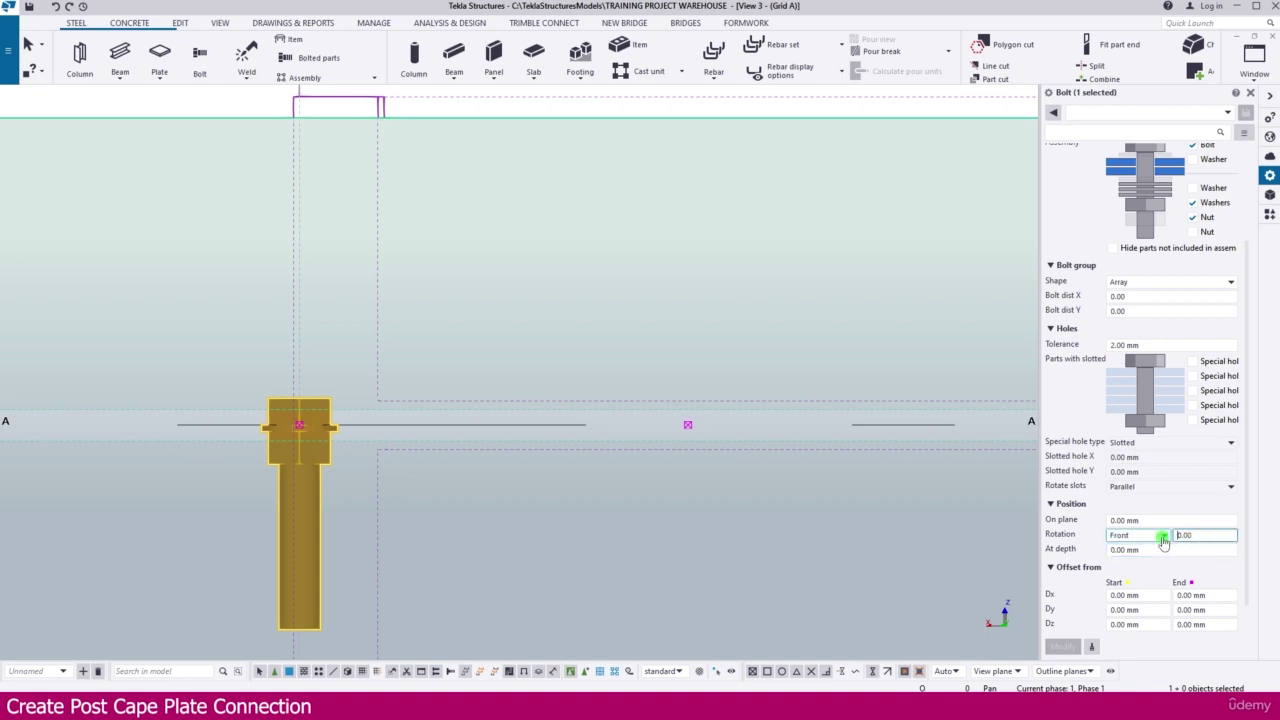
pyautogui.press('Tab')
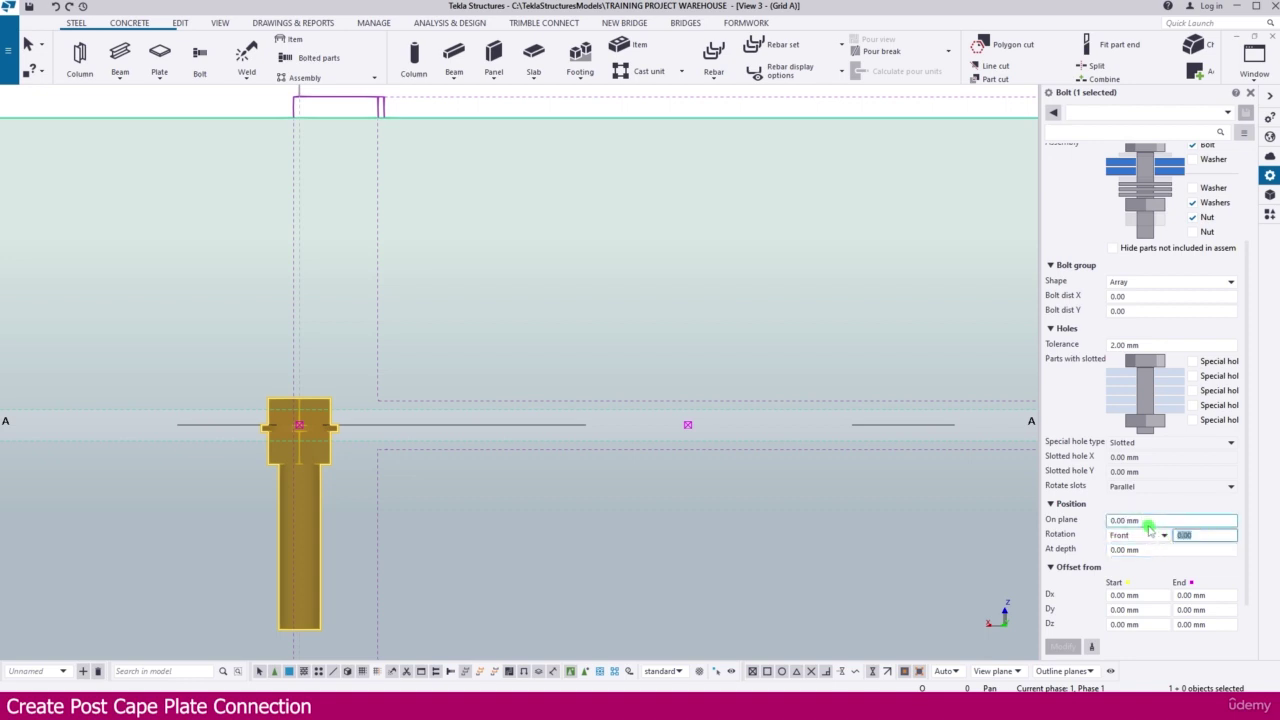
pyautogui.write('8')
pyautogui.press('Return')
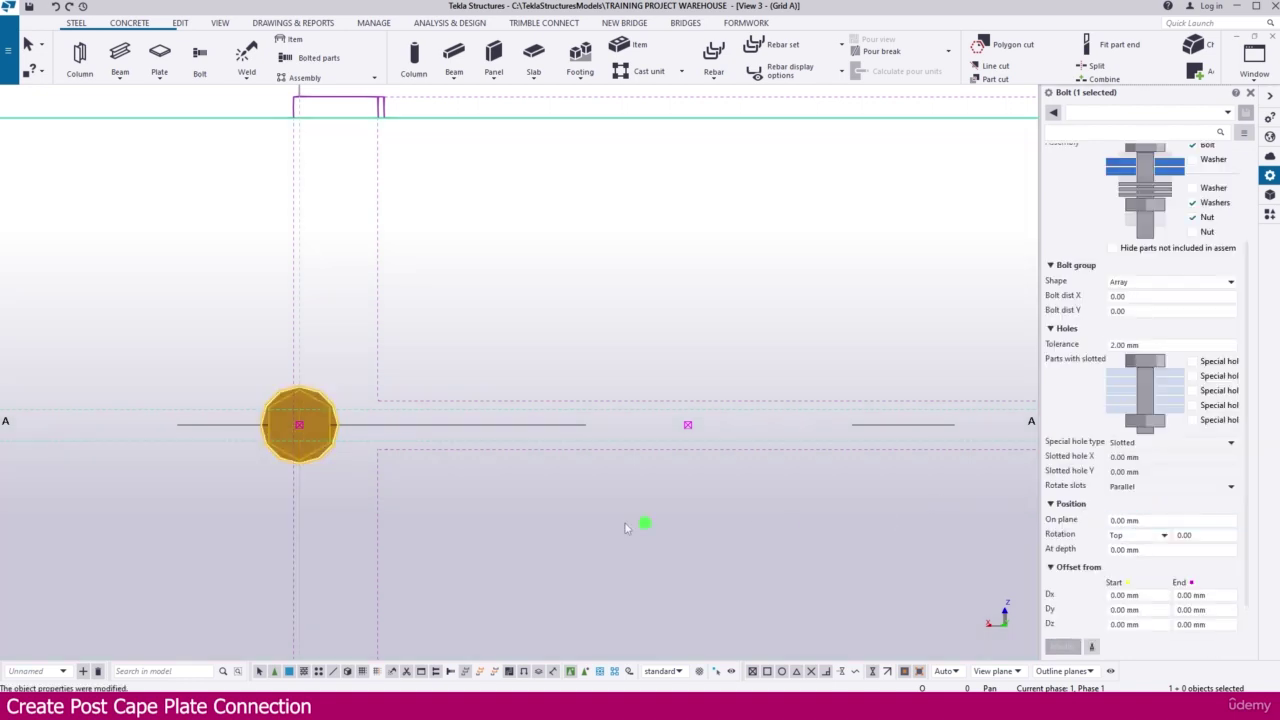
pyautogui.scroll(-2, 520, 495)
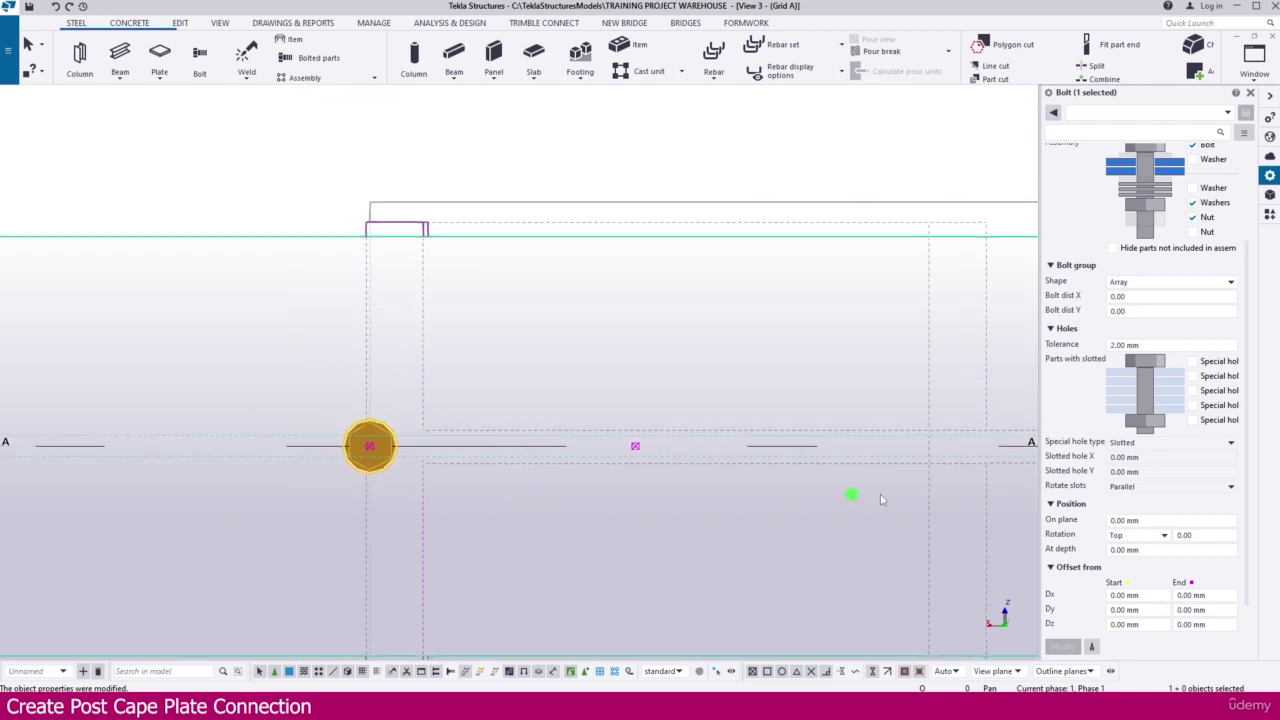
pyautogui.scroll(2, 1175, 478)
# Set the bolt X spacing to 200 3*100 200.
pyautogui.click(1138, 390)
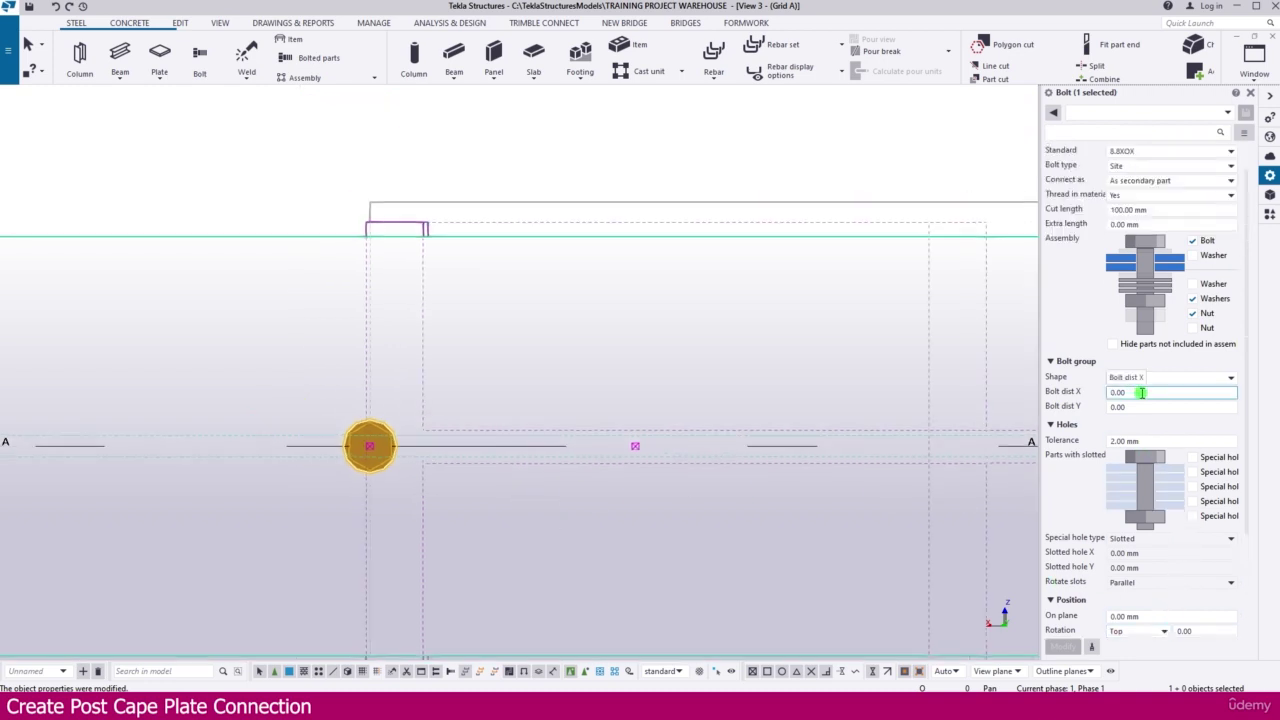
pyautogui.click(1083, 392)
pyautogui.write('200 100 100 100 200')
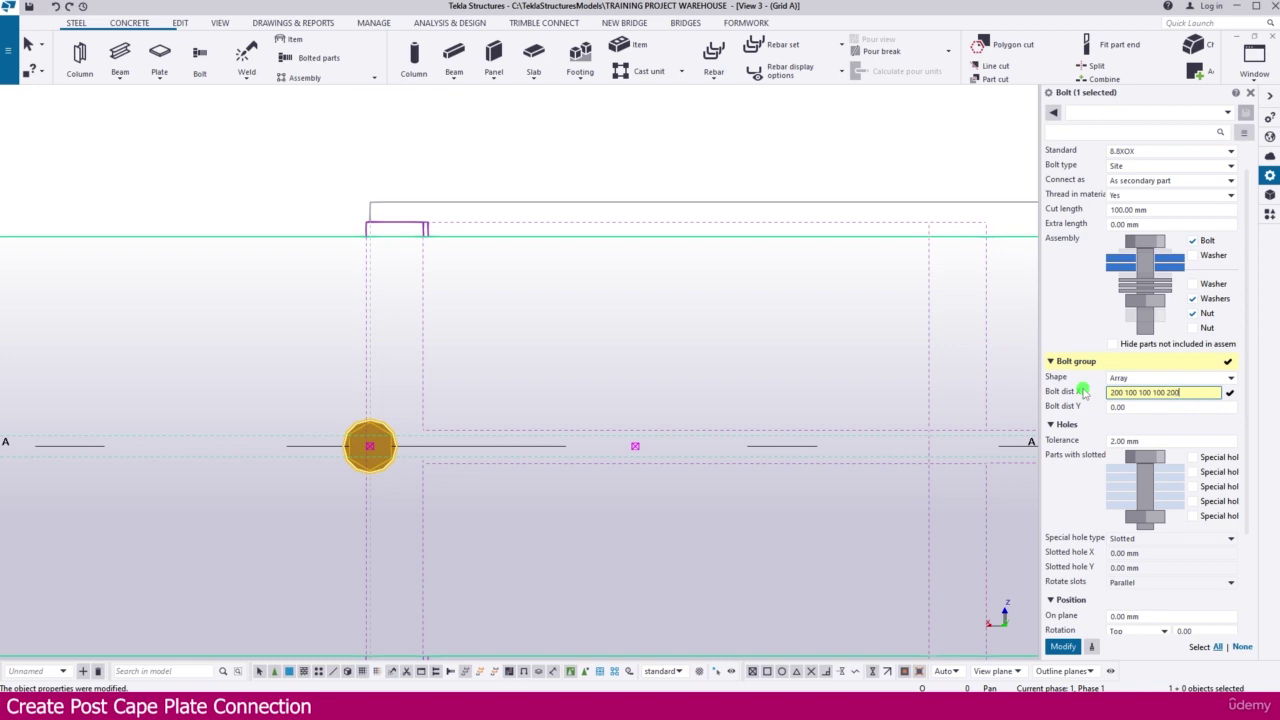
pyautogui.press('Return')
pyautogui.scroll(-4, 569, 440)
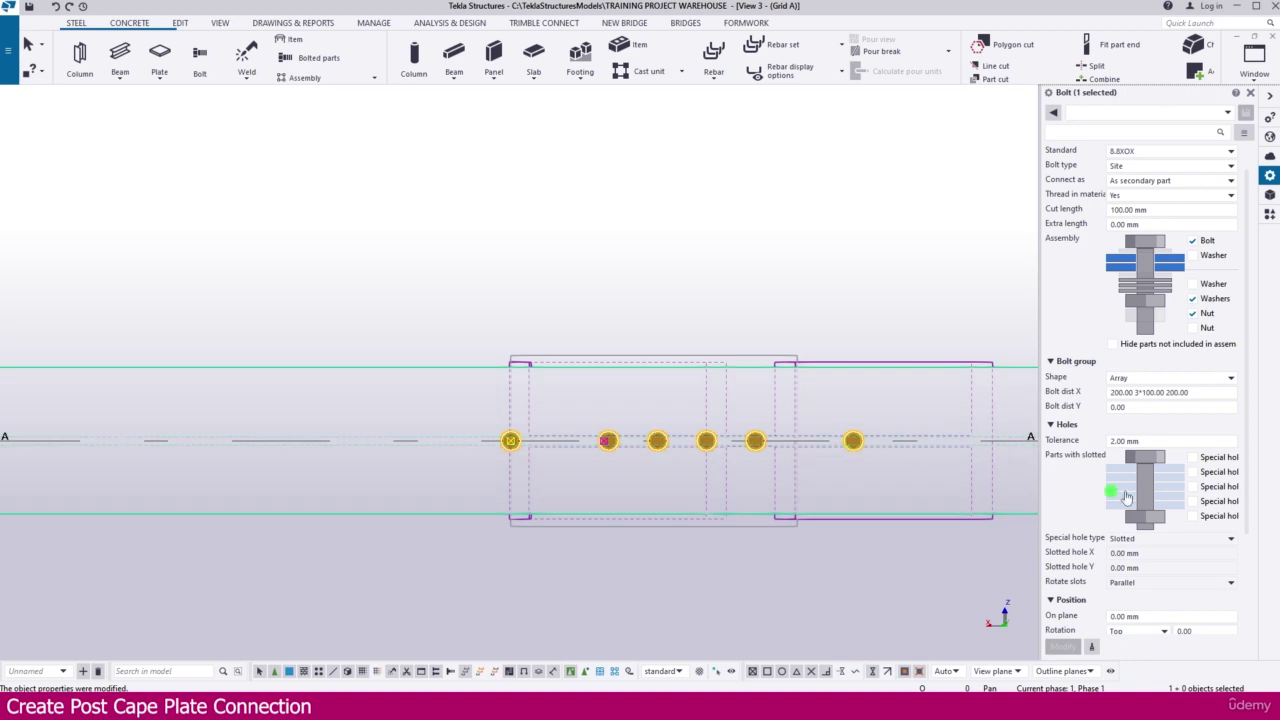
# Set the bolt Y spacing to 150 mm, forming two rows of bolts.
pyautogui.click(1153, 407)
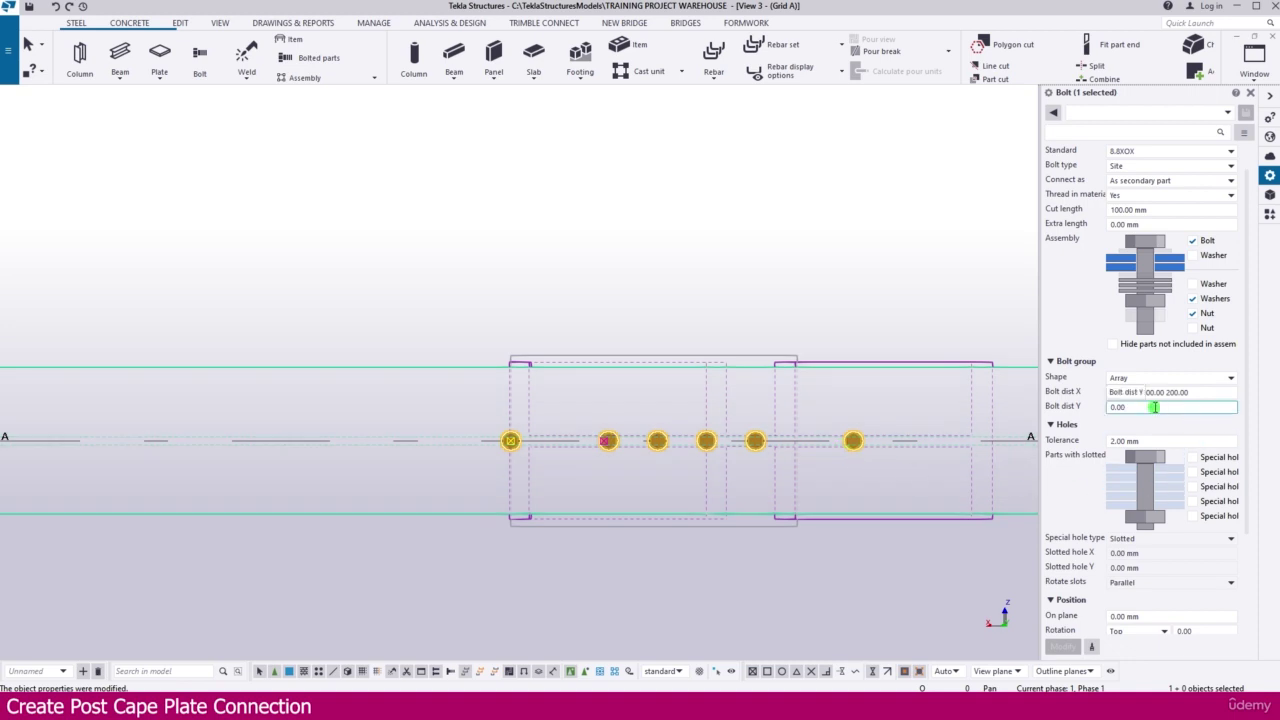
pyautogui.moveTo(1154, 407); pyautogui.dragTo(1106, 407)
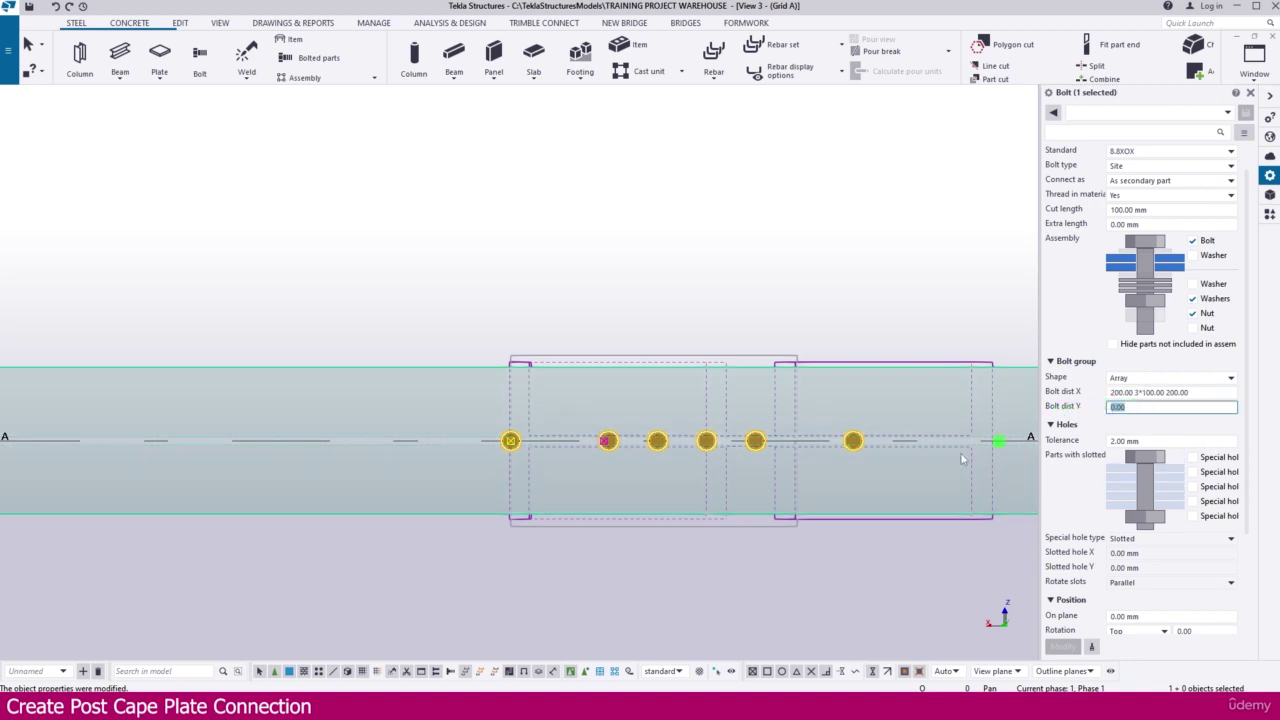
pyautogui.scroll(5, 511, 440)
pyautogui.scroll(-5, 518, 462)
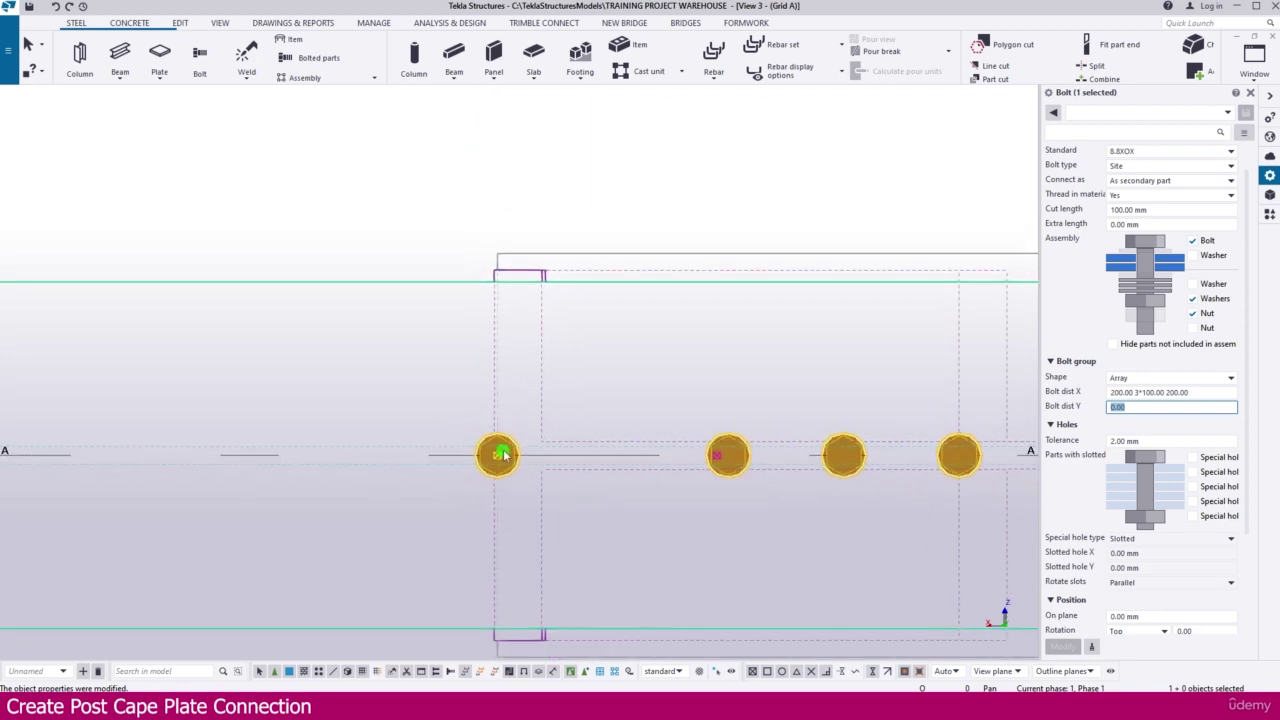
pyautogui.write('150')
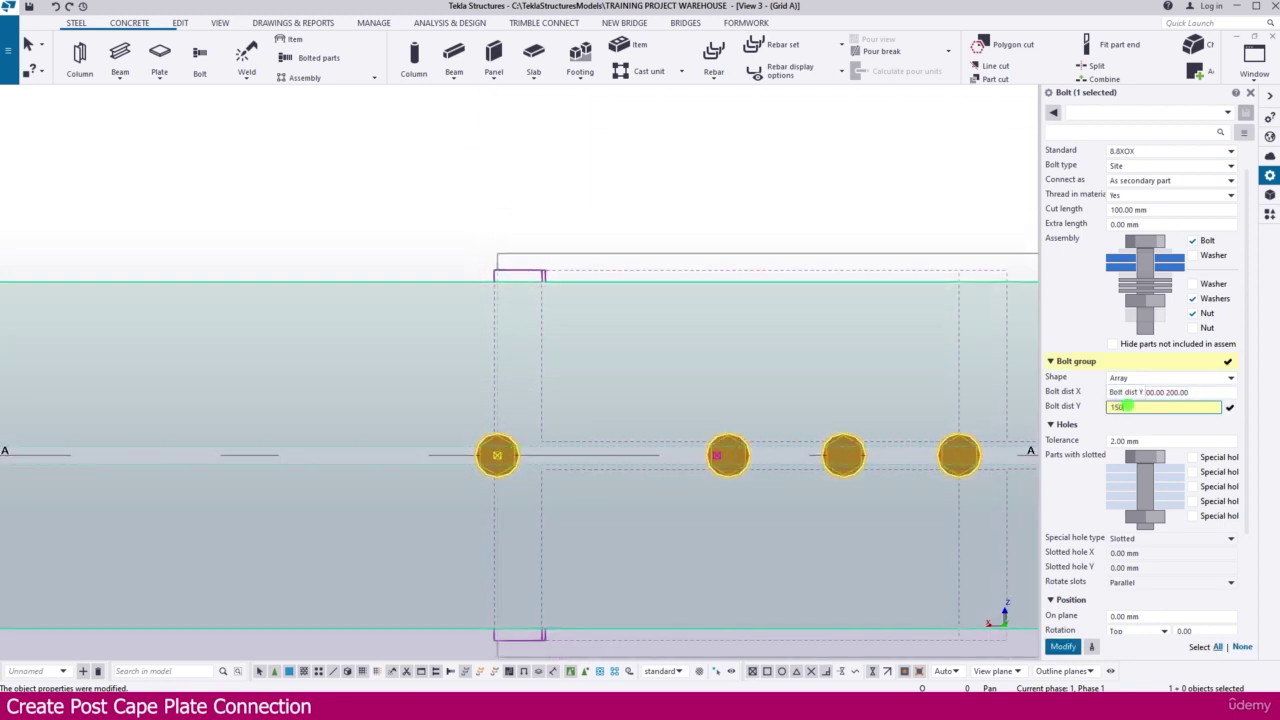
pyautogui.press('Return')
pyautogui.scroll(-3, 474, 306)
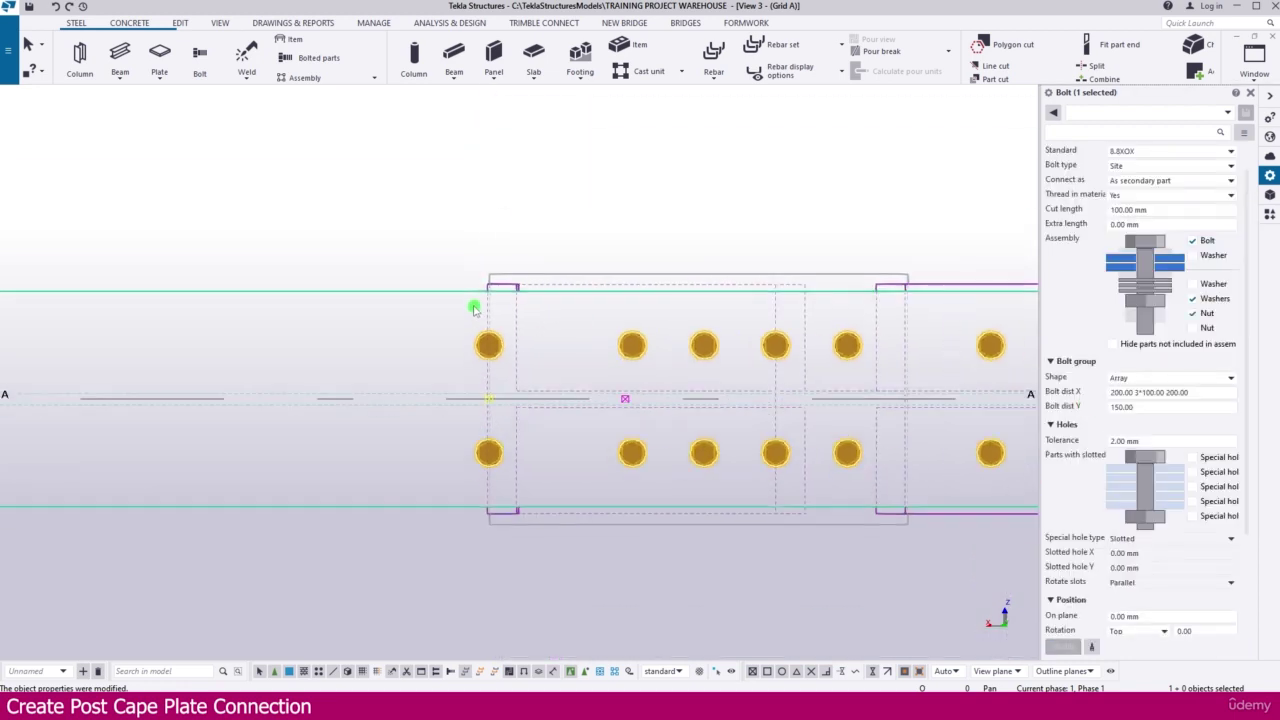
pyautogui.click(220, 22)
# Display the Grid A elevation view from the view list.
pyautogui.click(86, 56)
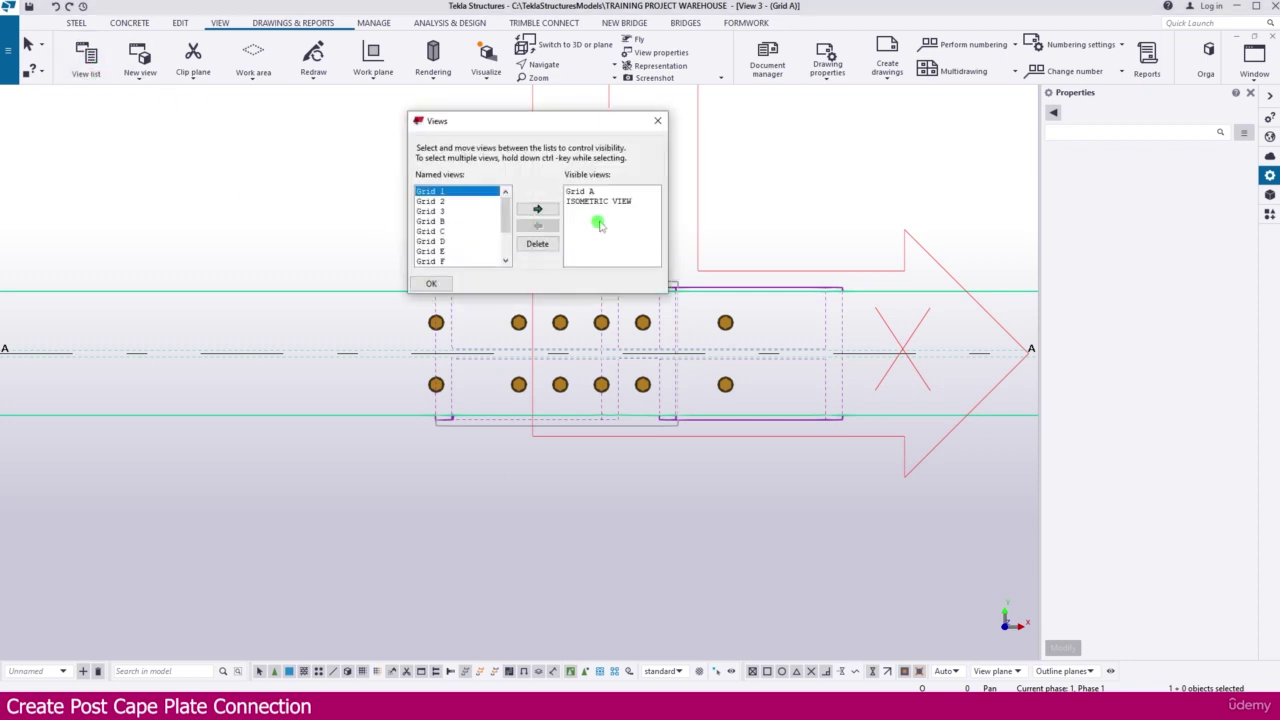
pyautogui.click(581, 191)
pyautogui.click(655, 122)
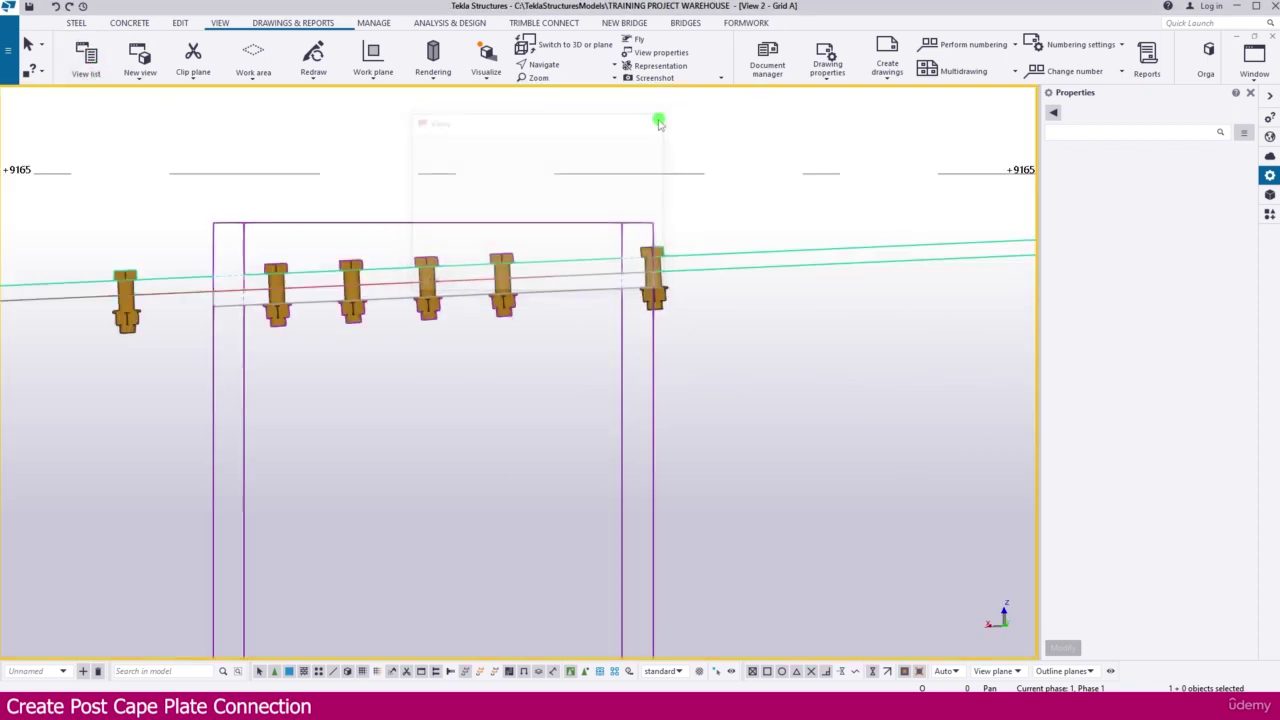
# Give the cap plate end offsets Dx −100 mm at start and 100 mm at end.
pyautogui.click(330, 303)
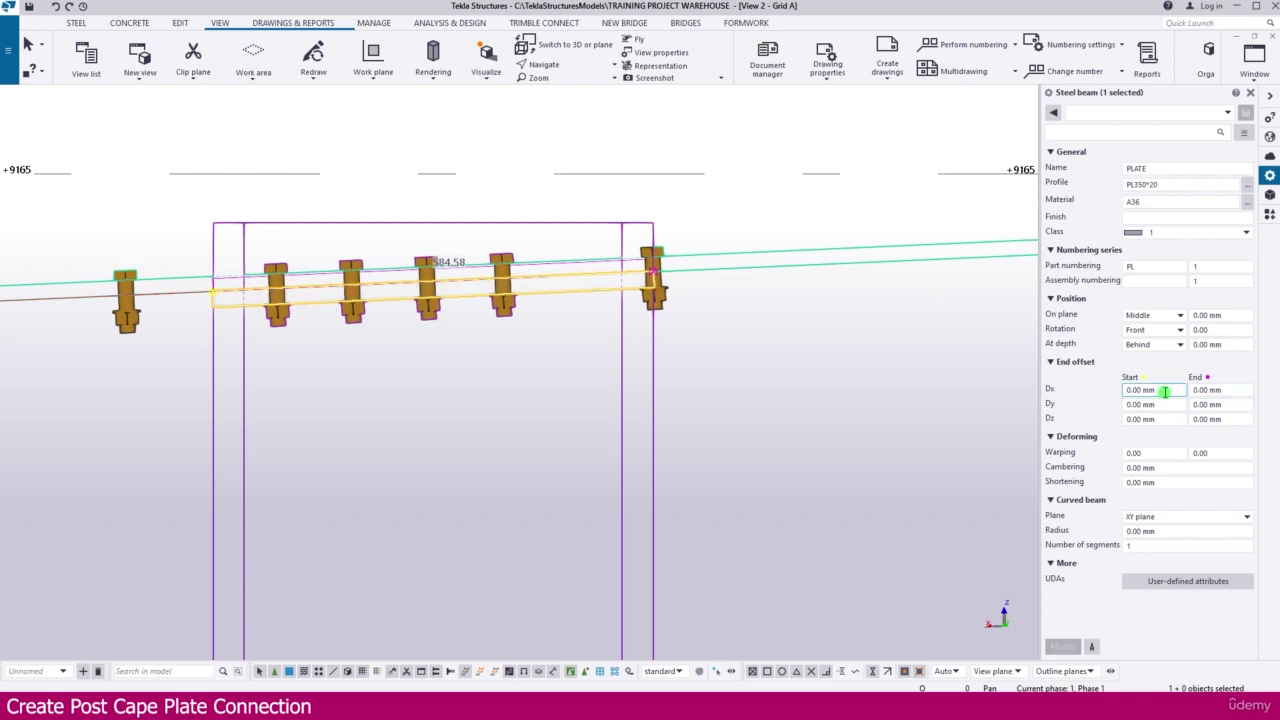
pyautogui.write('-100')
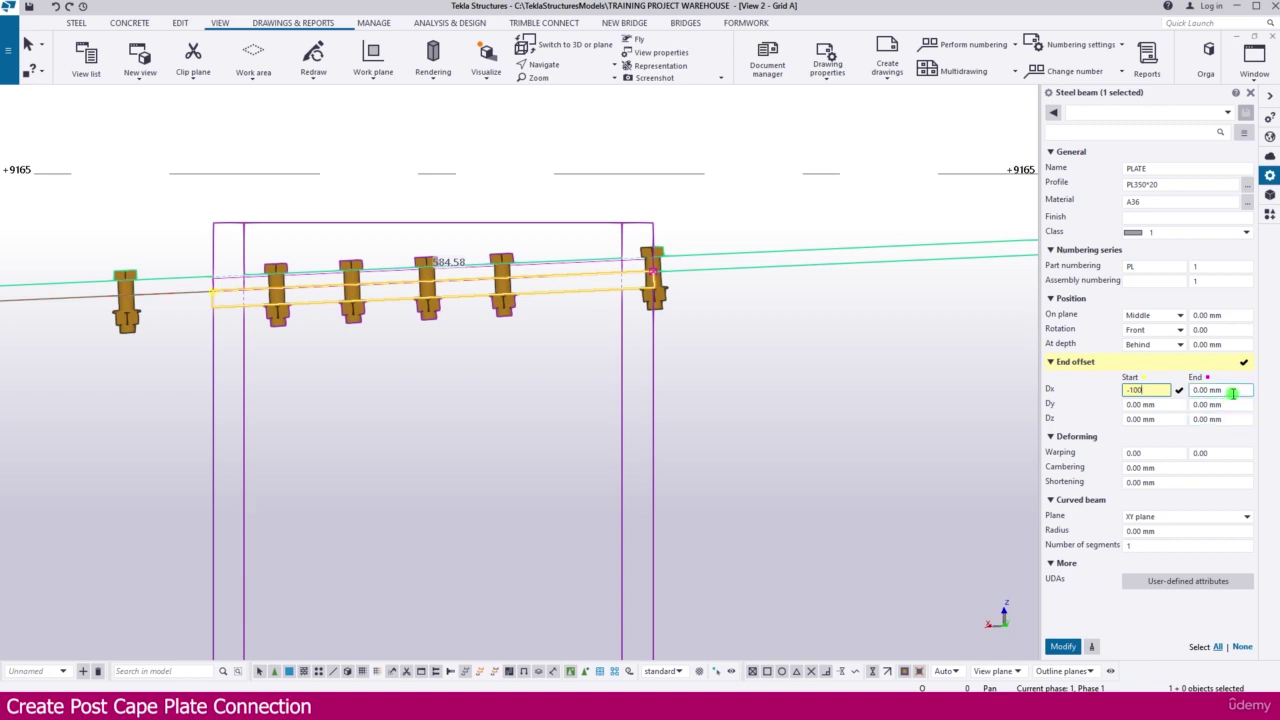
pyautogui.press('Tab')
pyautogui.click(1172, 393)
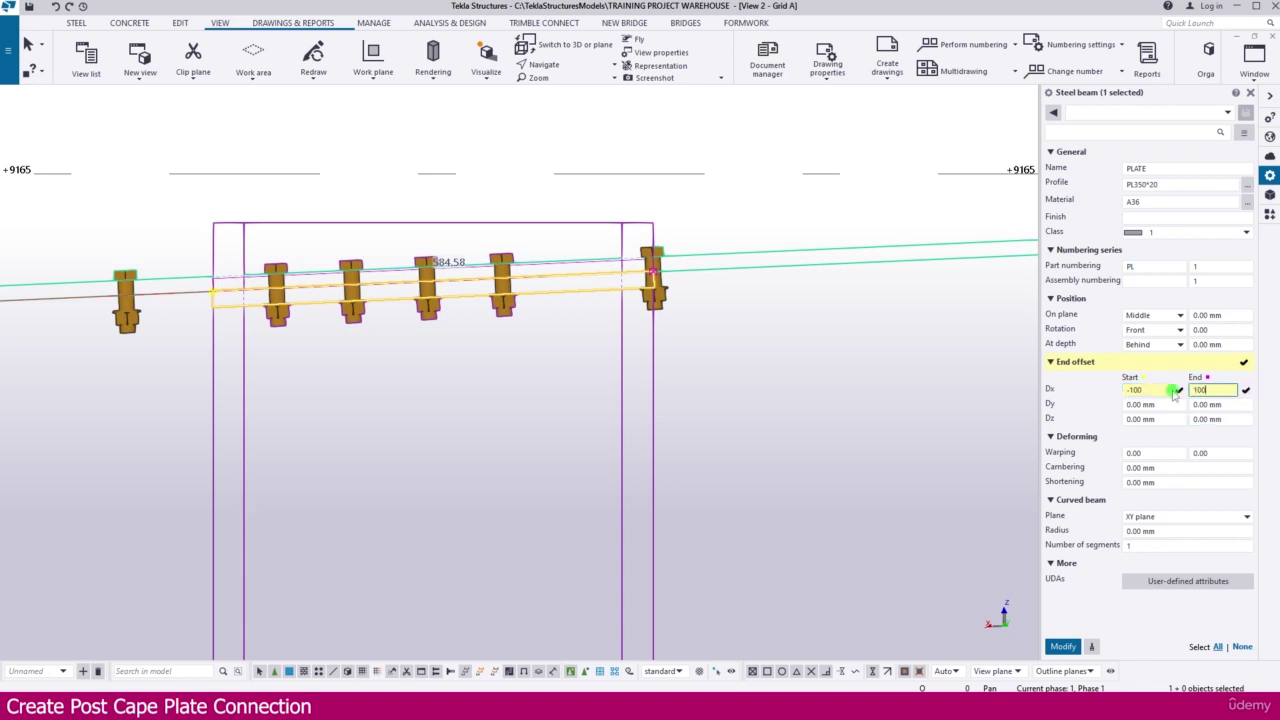
pyautogui.press('Return')
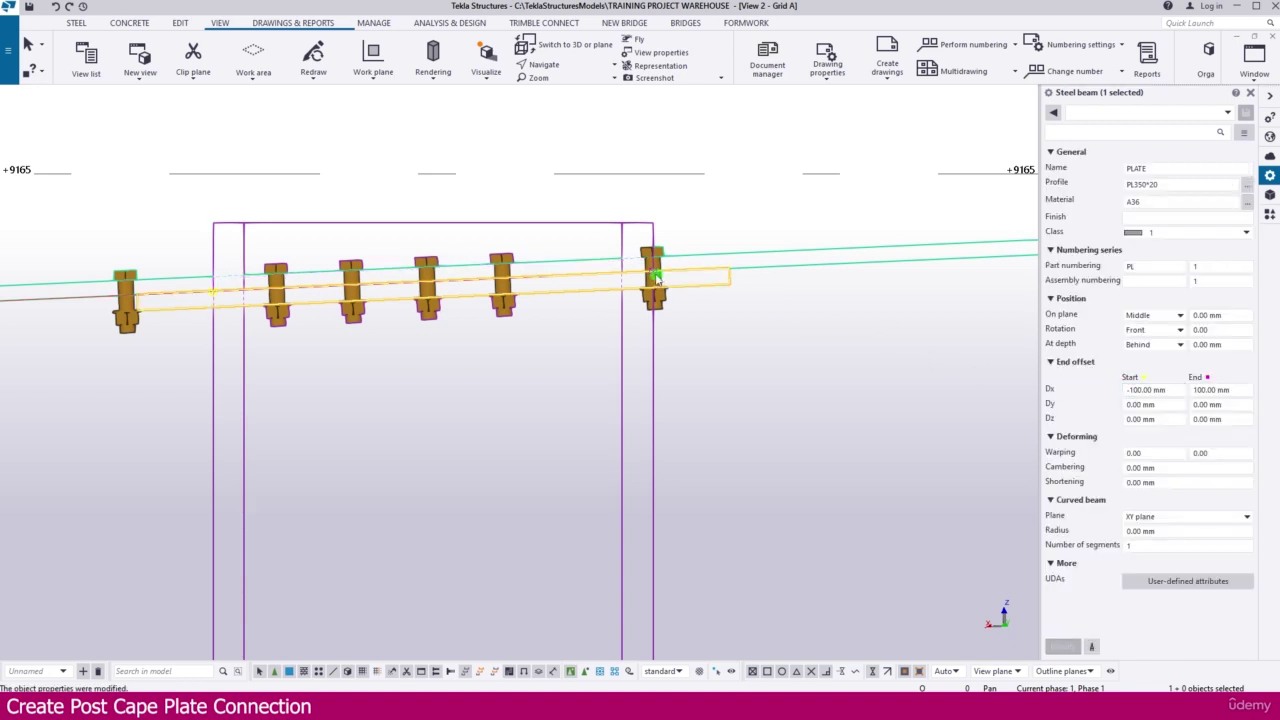
pyautogui.click(709, 320)
pyautogui.scroll(3, 670, 260)
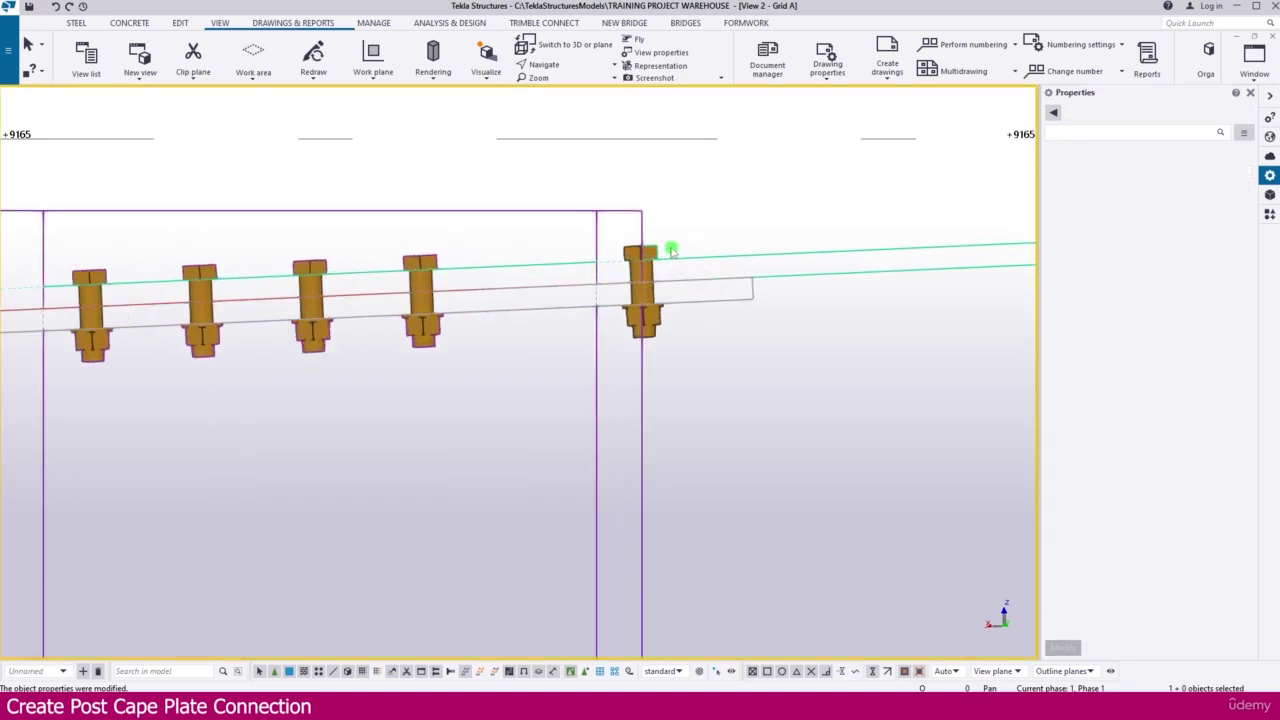
pyautogui.click(654, 250)
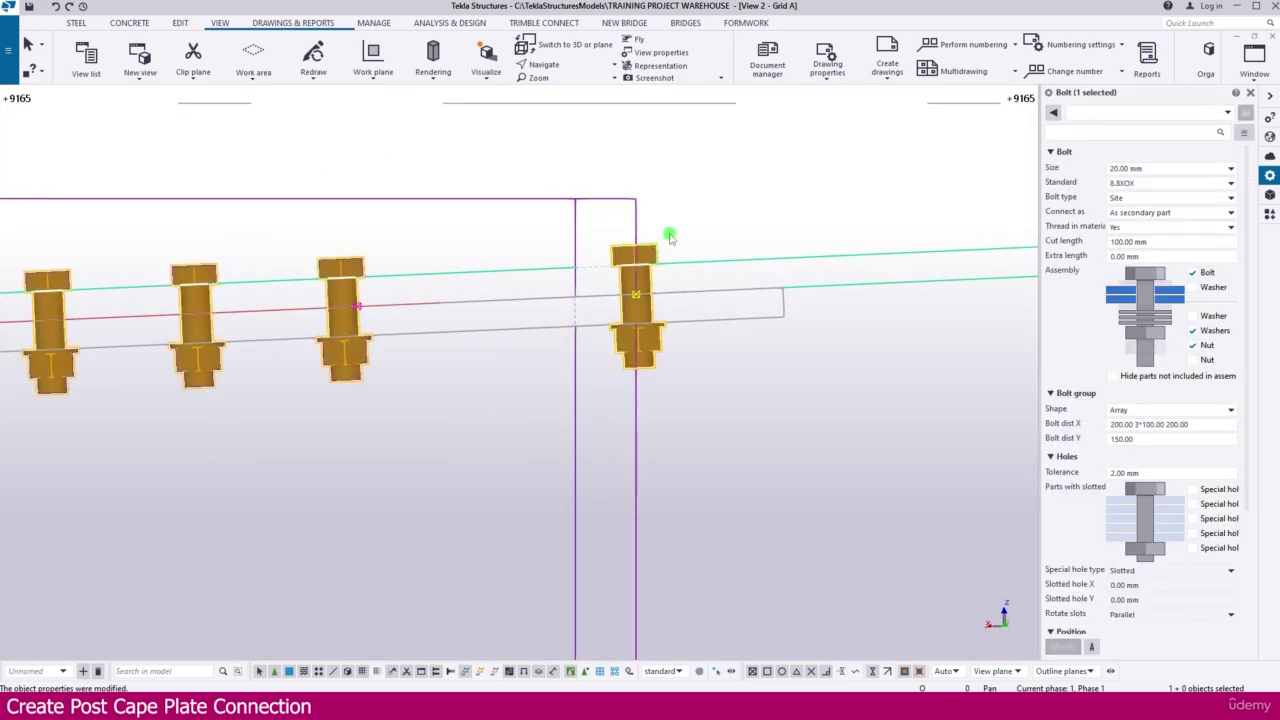
# Move the bolt group by a 50 offset toward the end of the cap plate, then deselect it.
pyautogui.rightClick(665, 246)
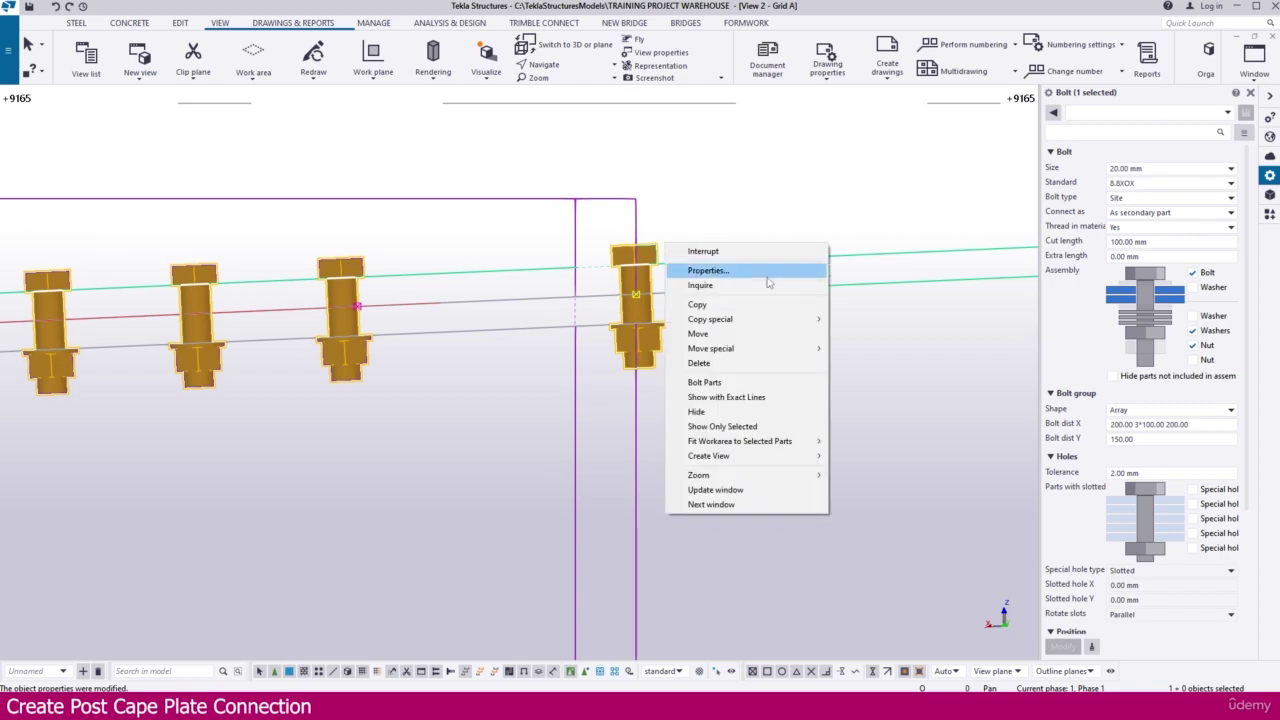
pyautogui.click(705, 332)
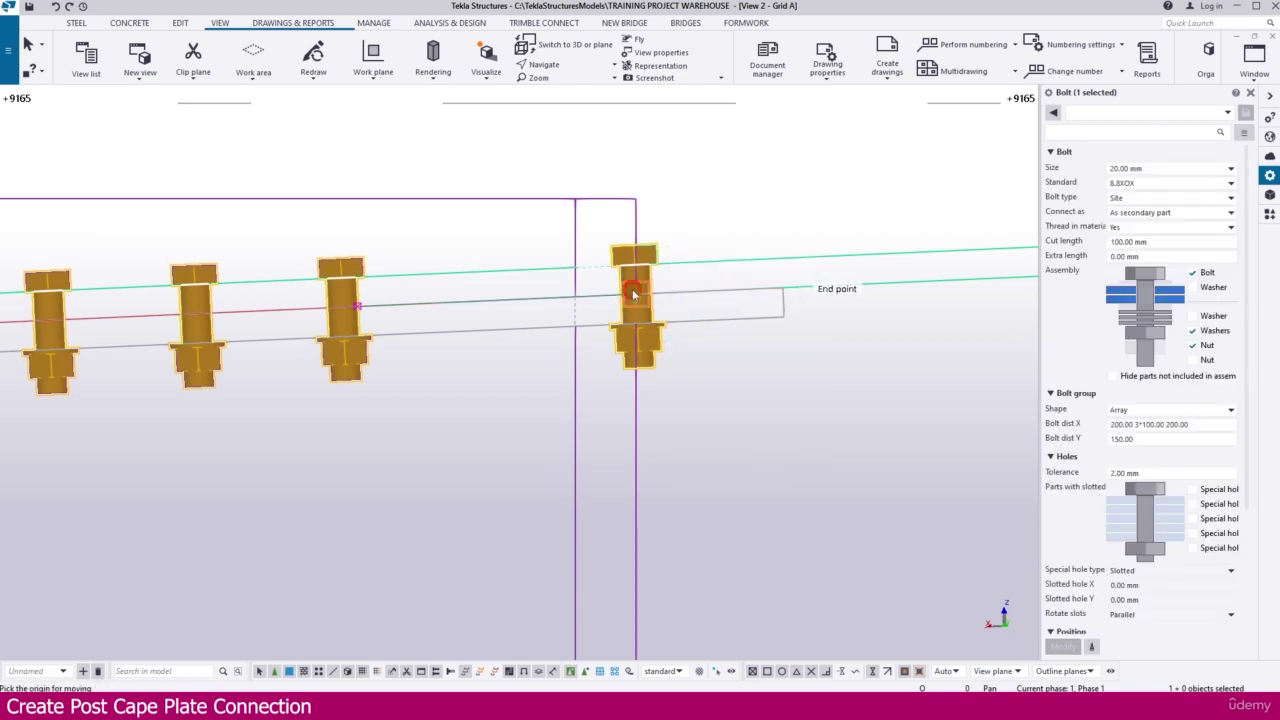
pyautogui.click(634, 290)
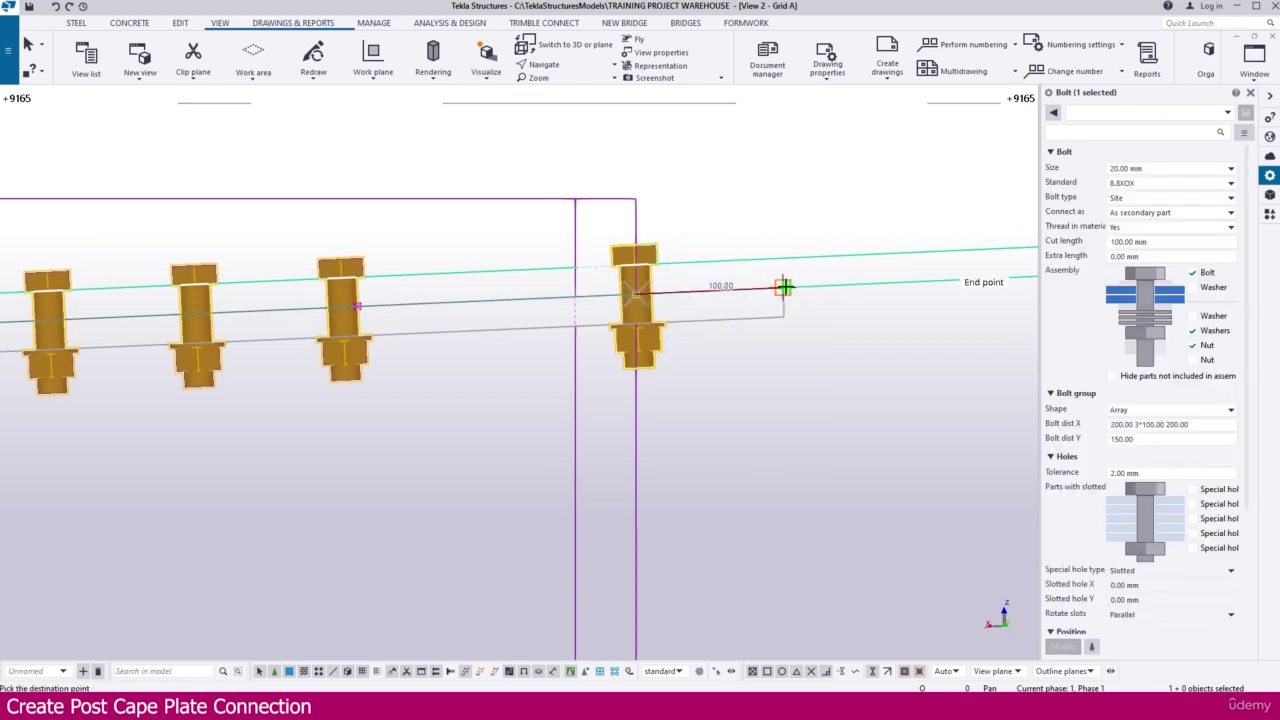
pyautogui.write('50')
pyautogui.press('Return')
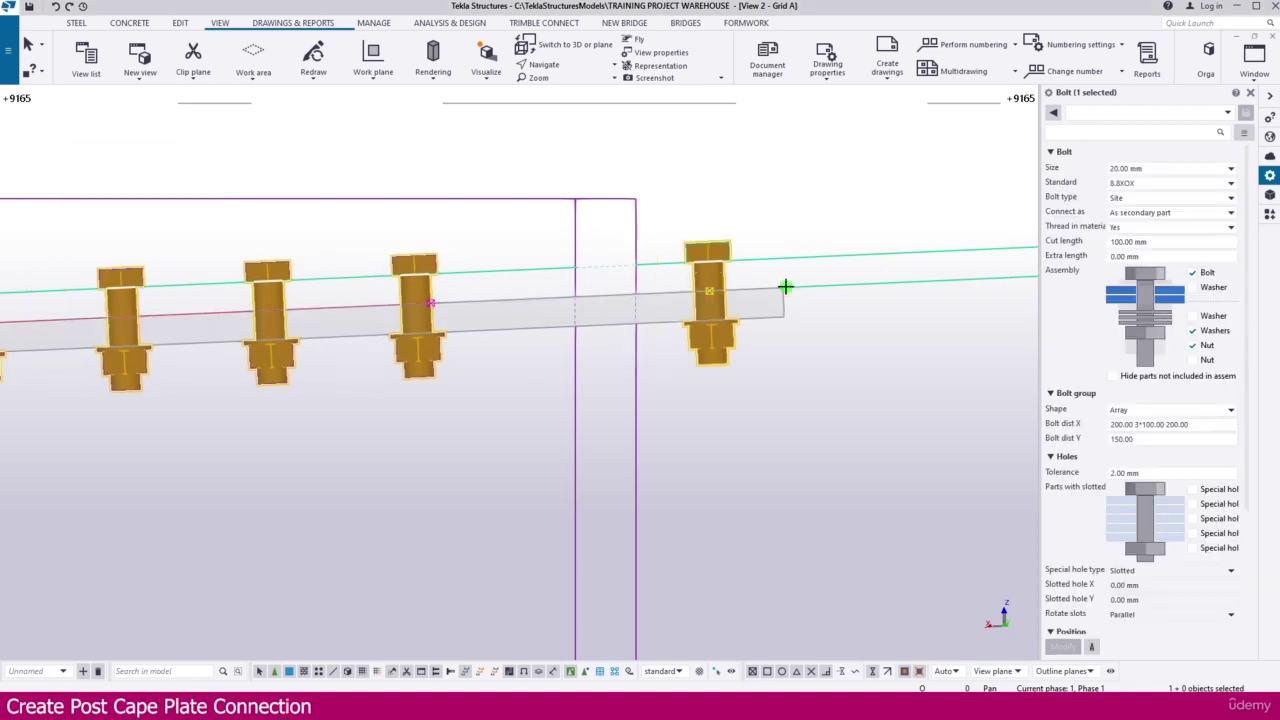
pyautogui.scroll(-5, 720, 320)
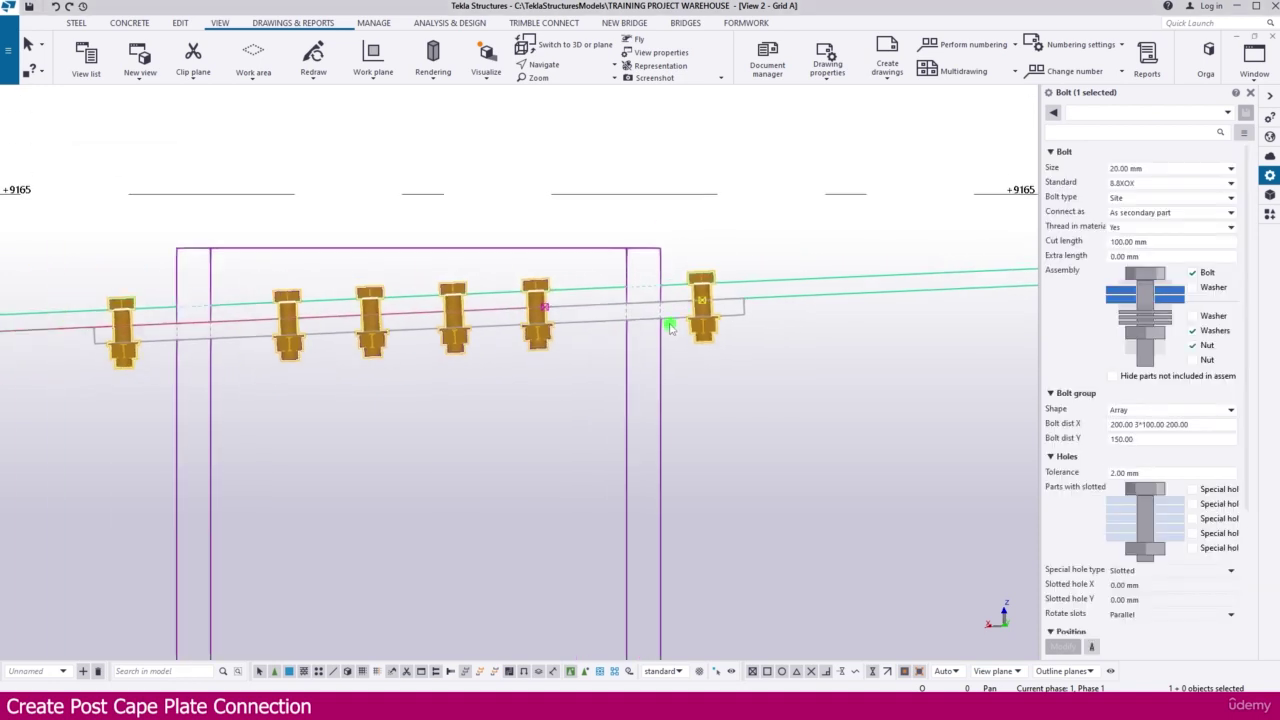
pyautogui.click(726, 354)
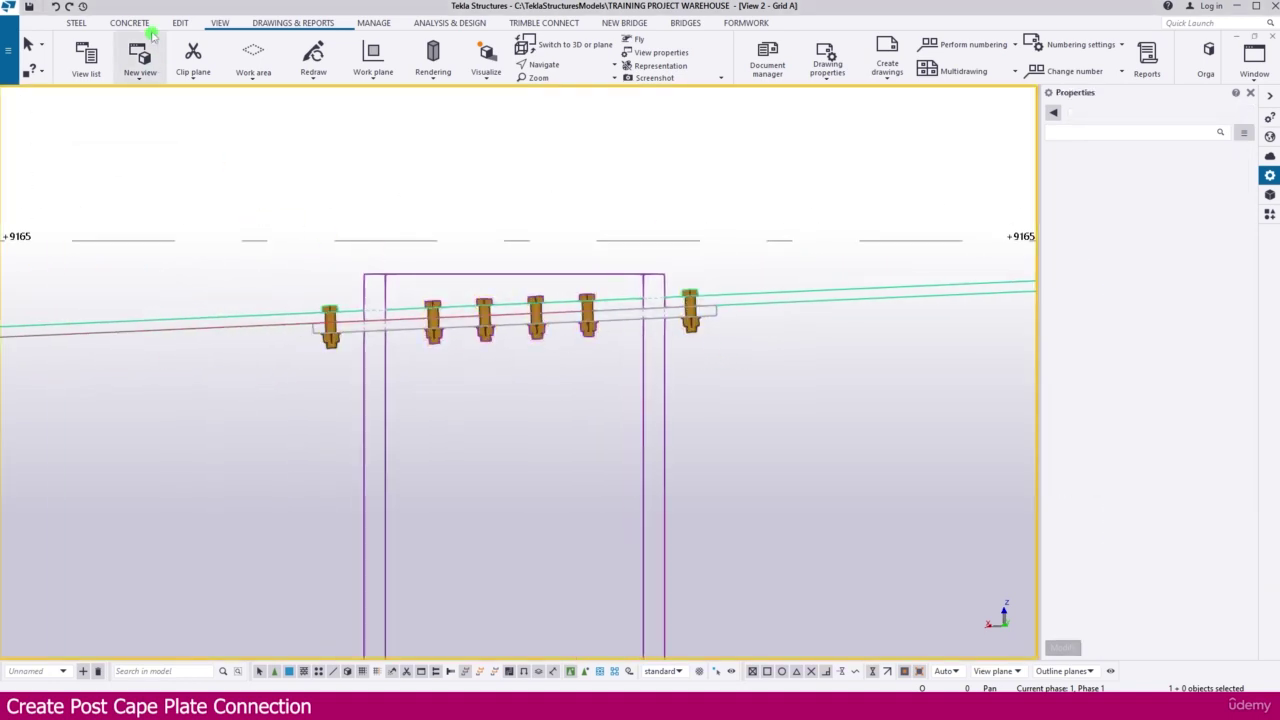
# Fit the post's top end to a cutting line along the cap plate's underside.
pyautogui.click(180, 22)
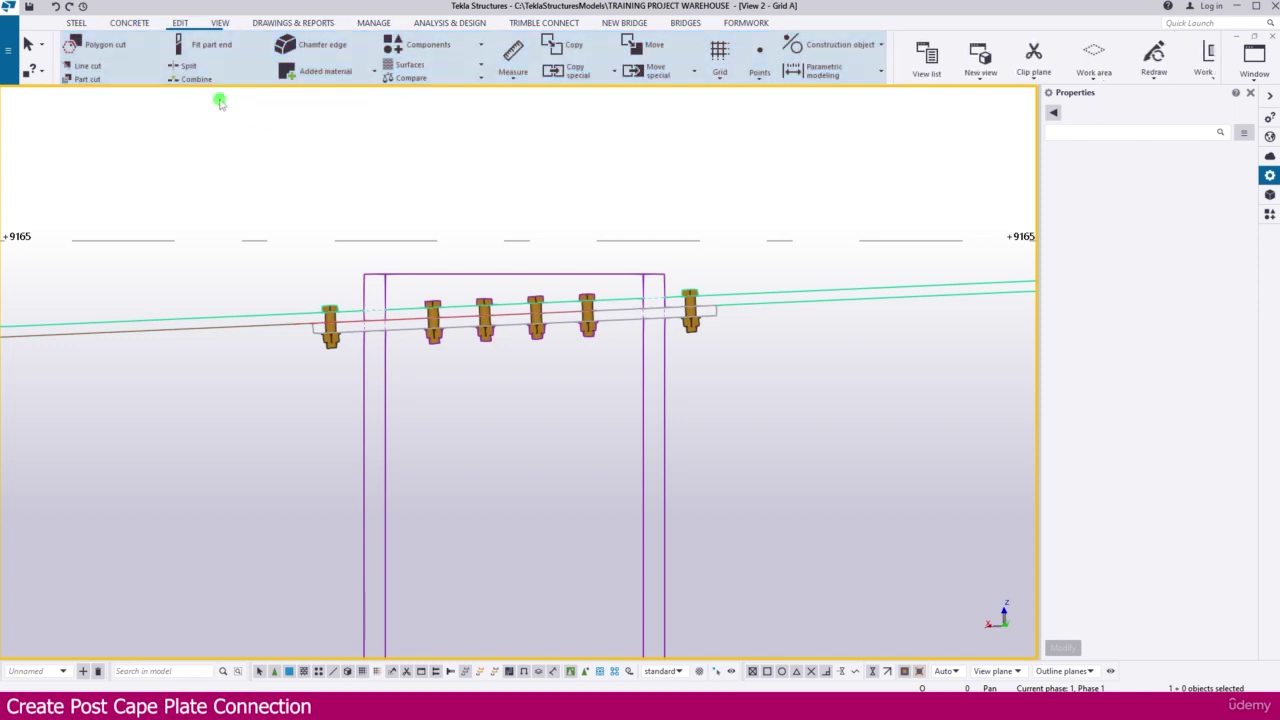
pyautogui.click(203, 44)
pyautogui.click(632, 321)
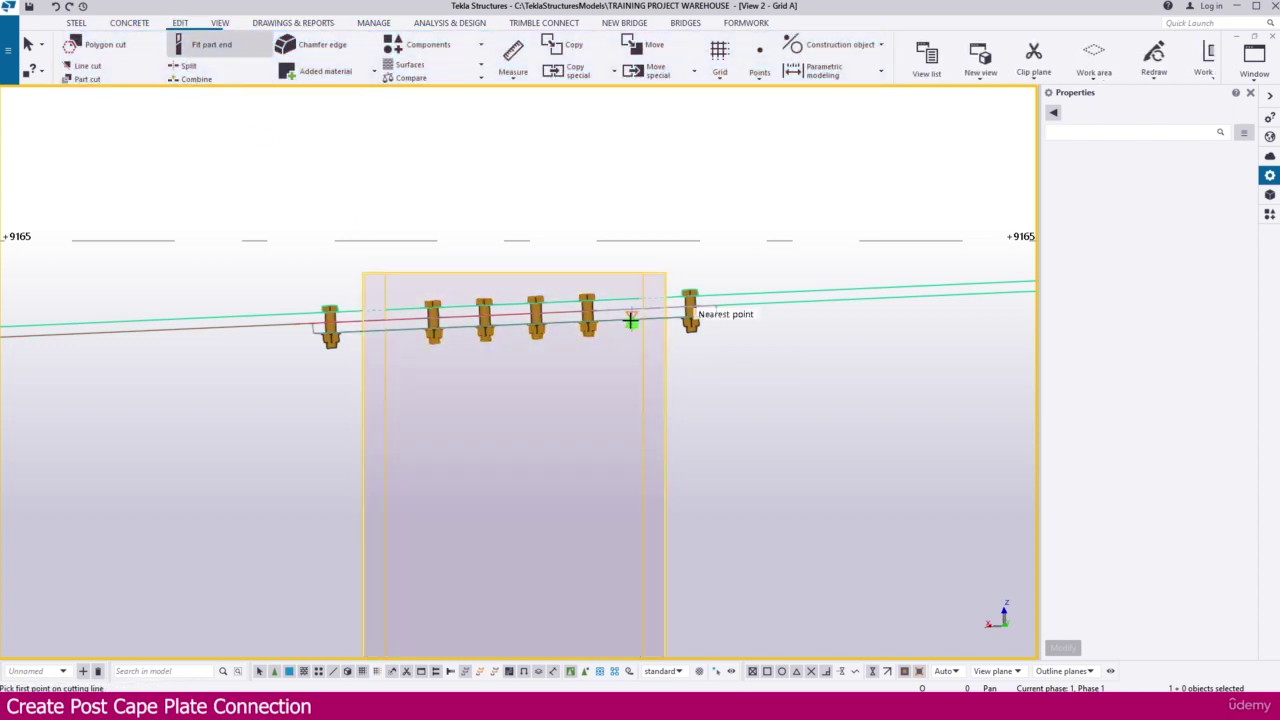
pyautogui.scroll(5, 612, 320)
pyautogui.click(610, 325)
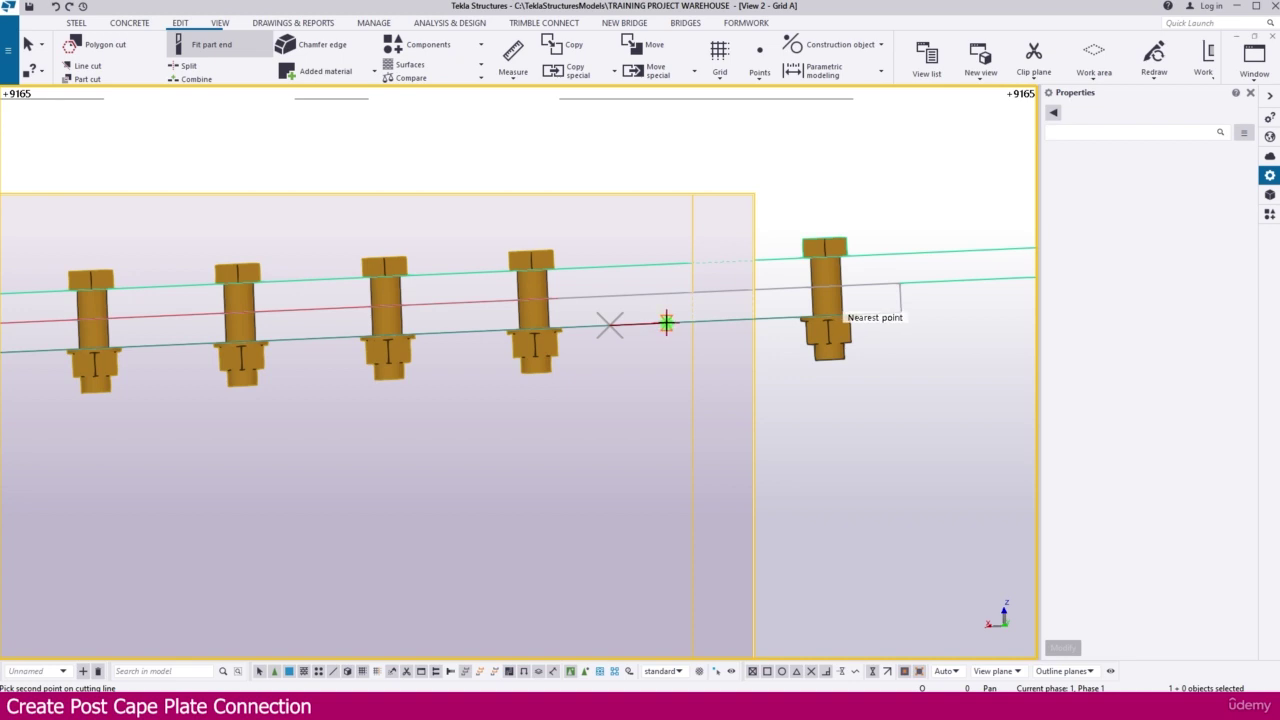
pyautogui.click(666, 322)
pyautogui.scroll(-5, 683, 245)
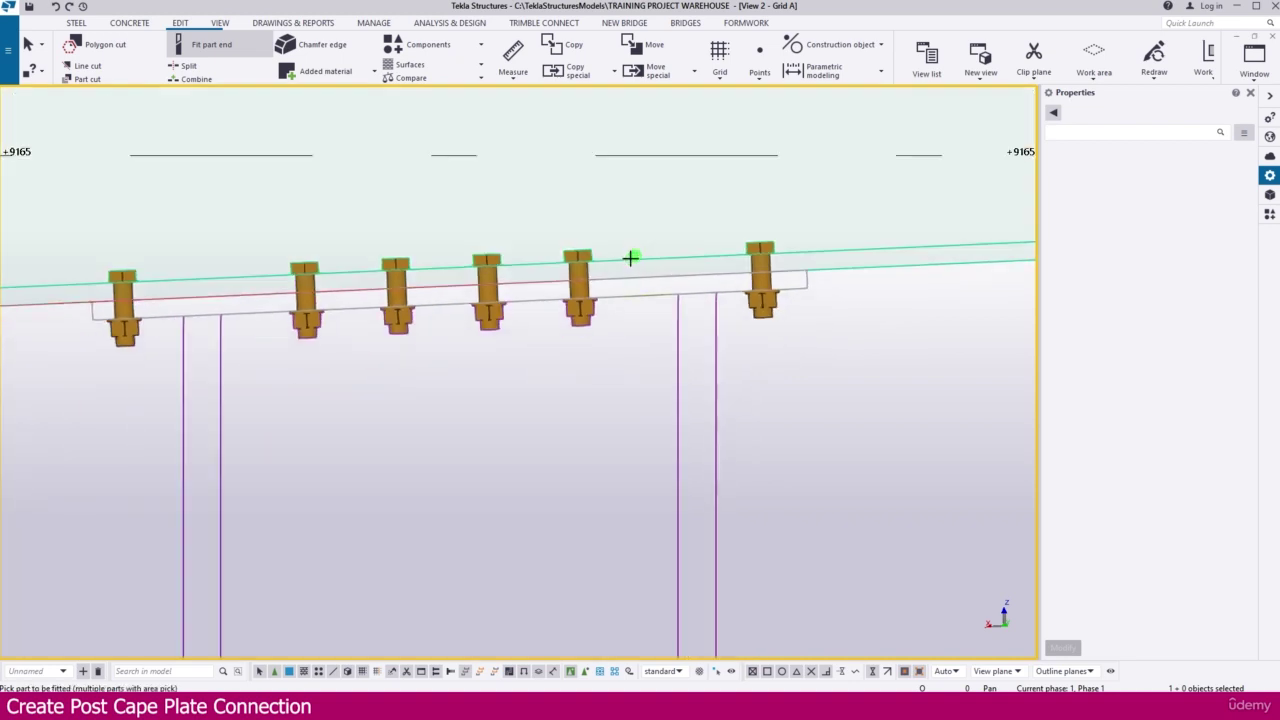
pyautogui.press('Escape')
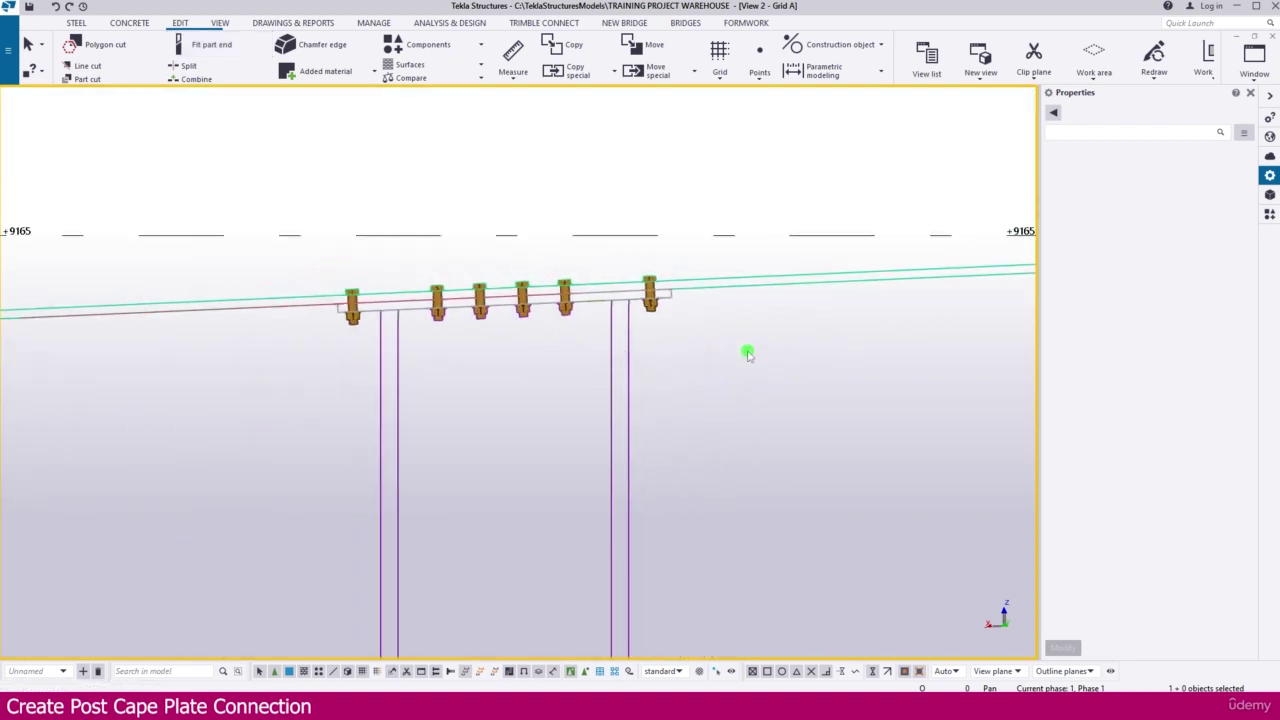
# Weld the cap plate to the post with a 6.00 mm workshop fillet weld.
pyautogui.click(76, 23)
pyautogui.click(246, 74)
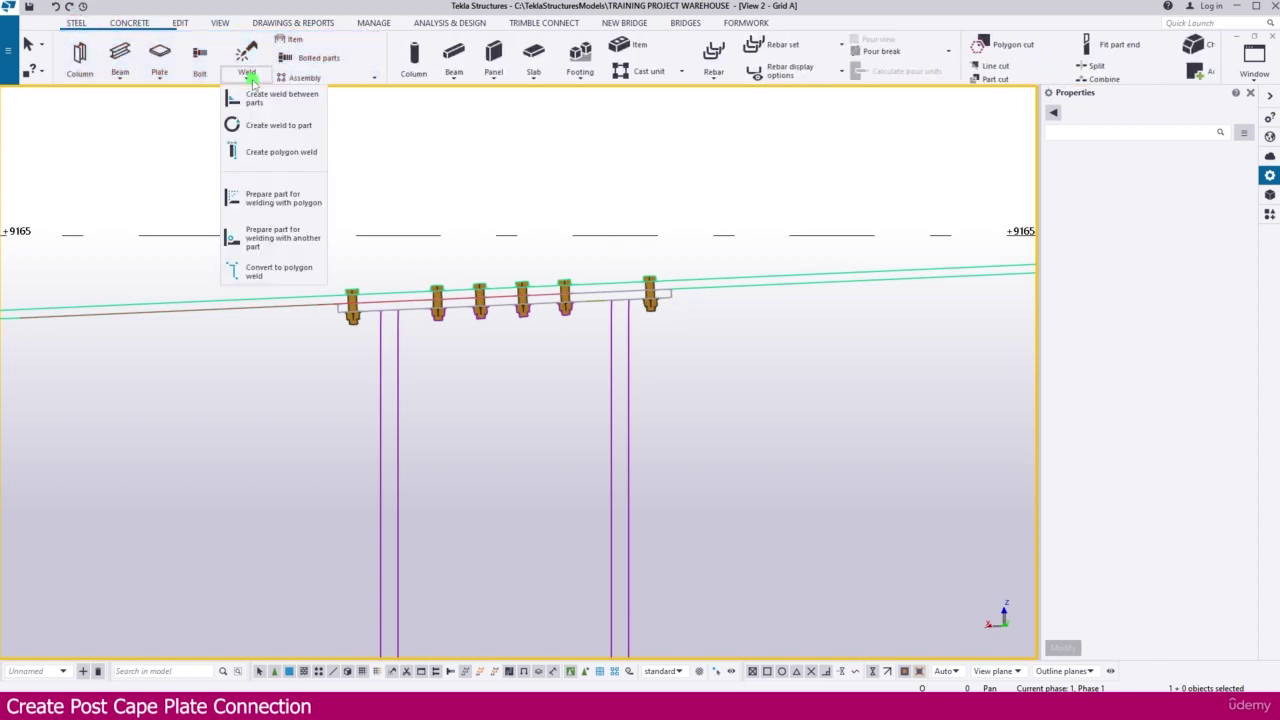
pyautogui.click(272, 96)
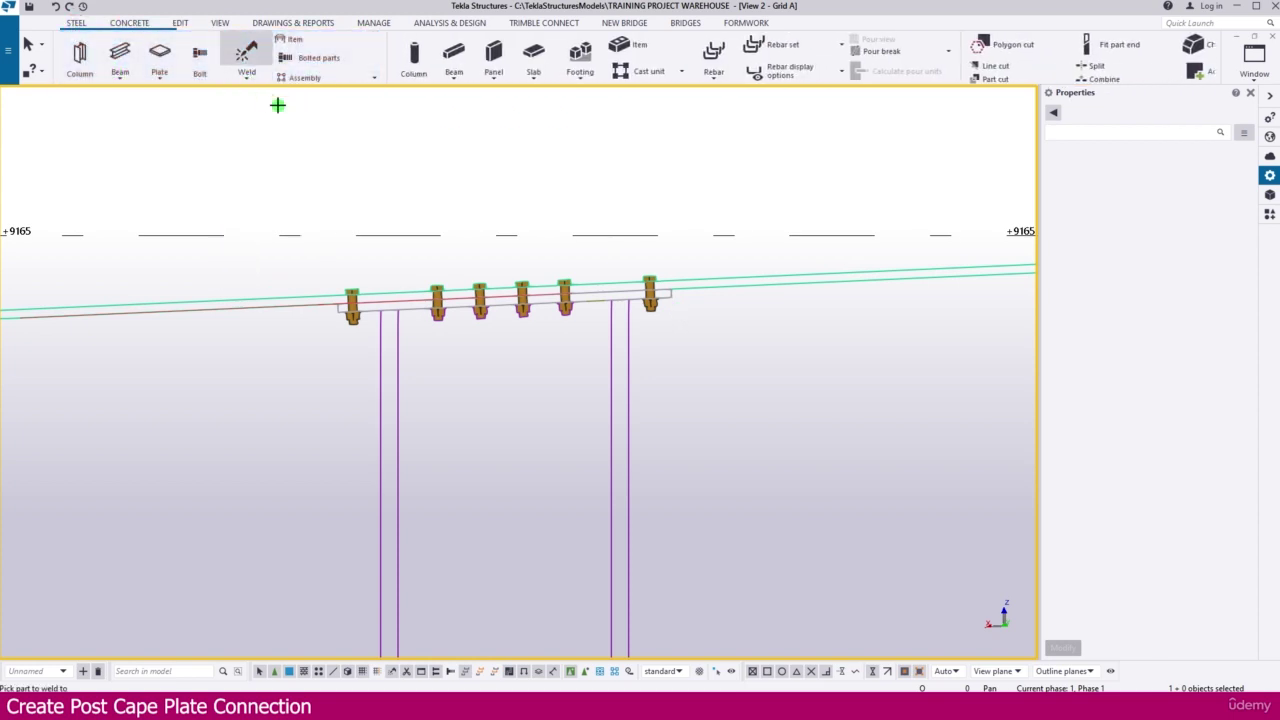
pyautogui.click(628, 380)
pyautogui.scroll(3, 660, 298)
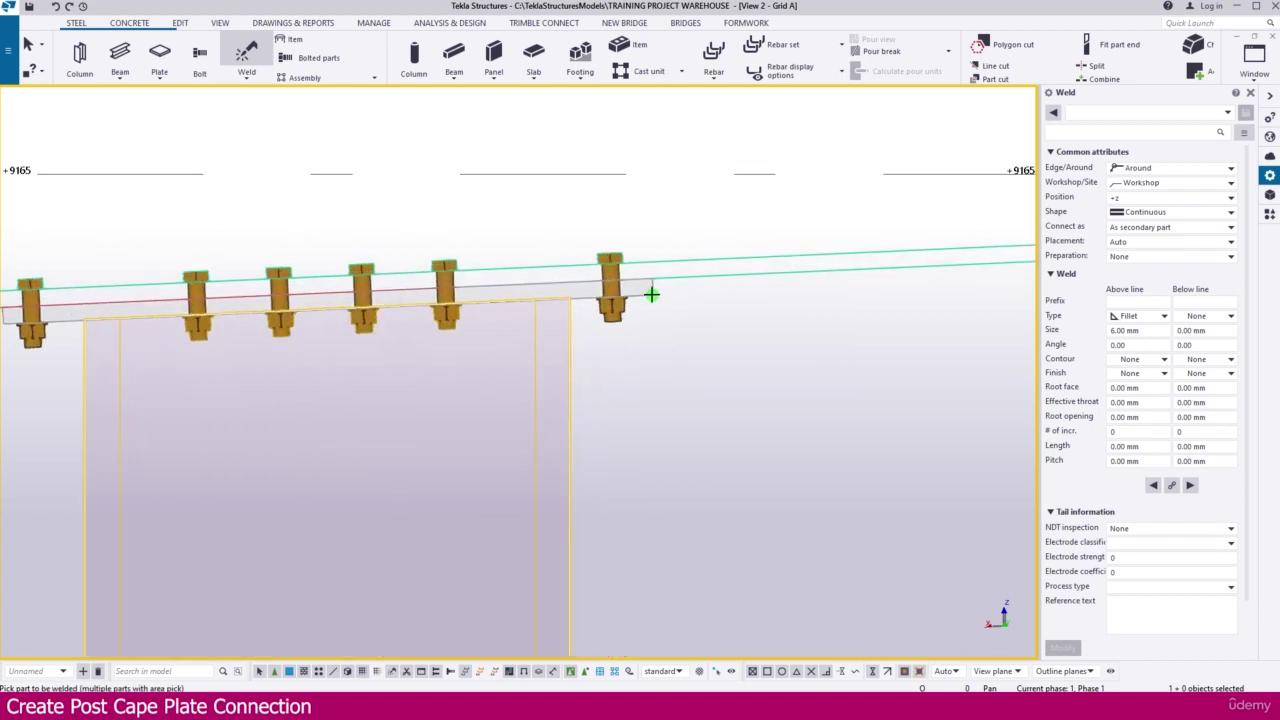
pyautogui.click(651, 294)
pyautogui.scroll(-3, 684, 358)
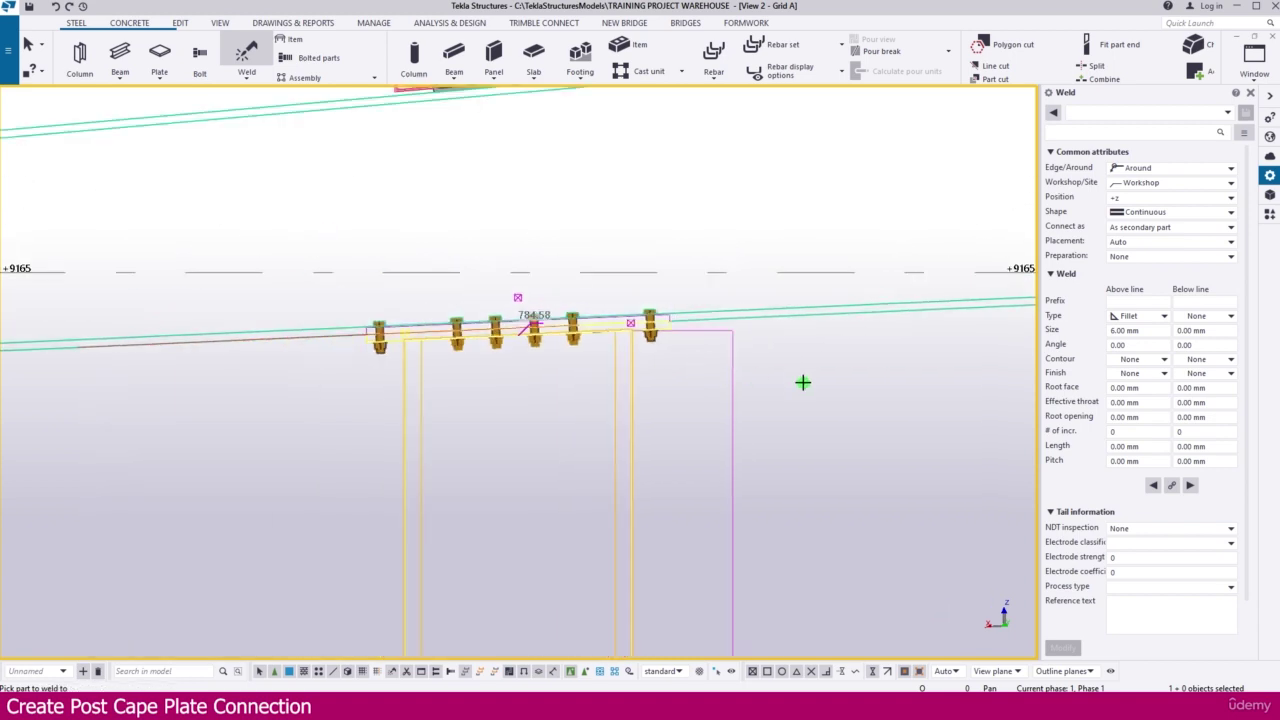
pyautogui.press('Escape')
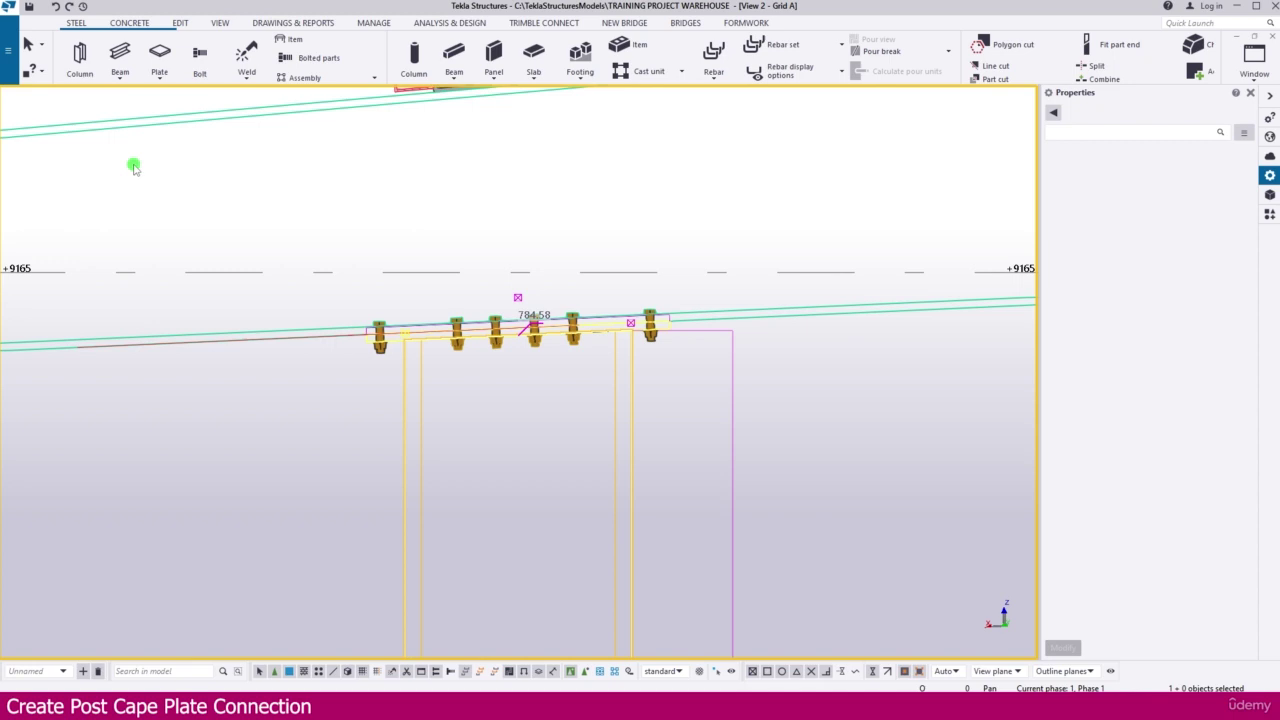
# Inquire the assembly objects of the post.
pyautogui.click(41, 72)
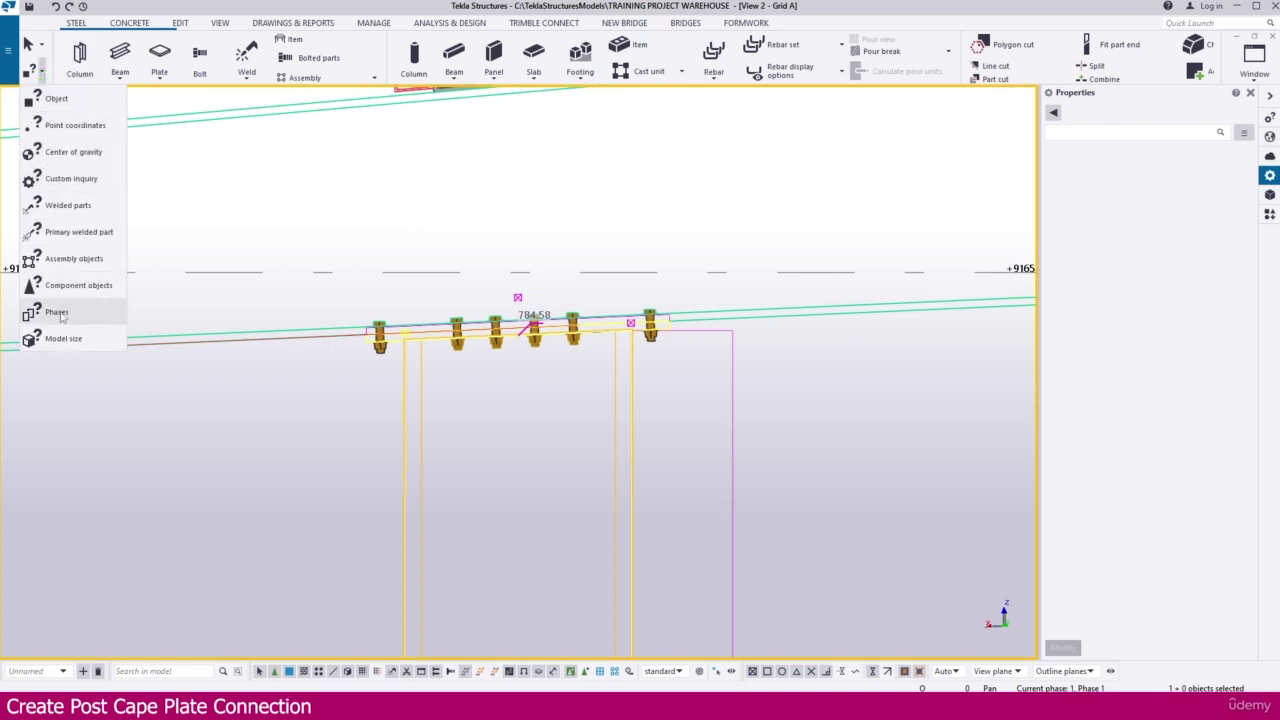
pyautogui.click(74, 258)
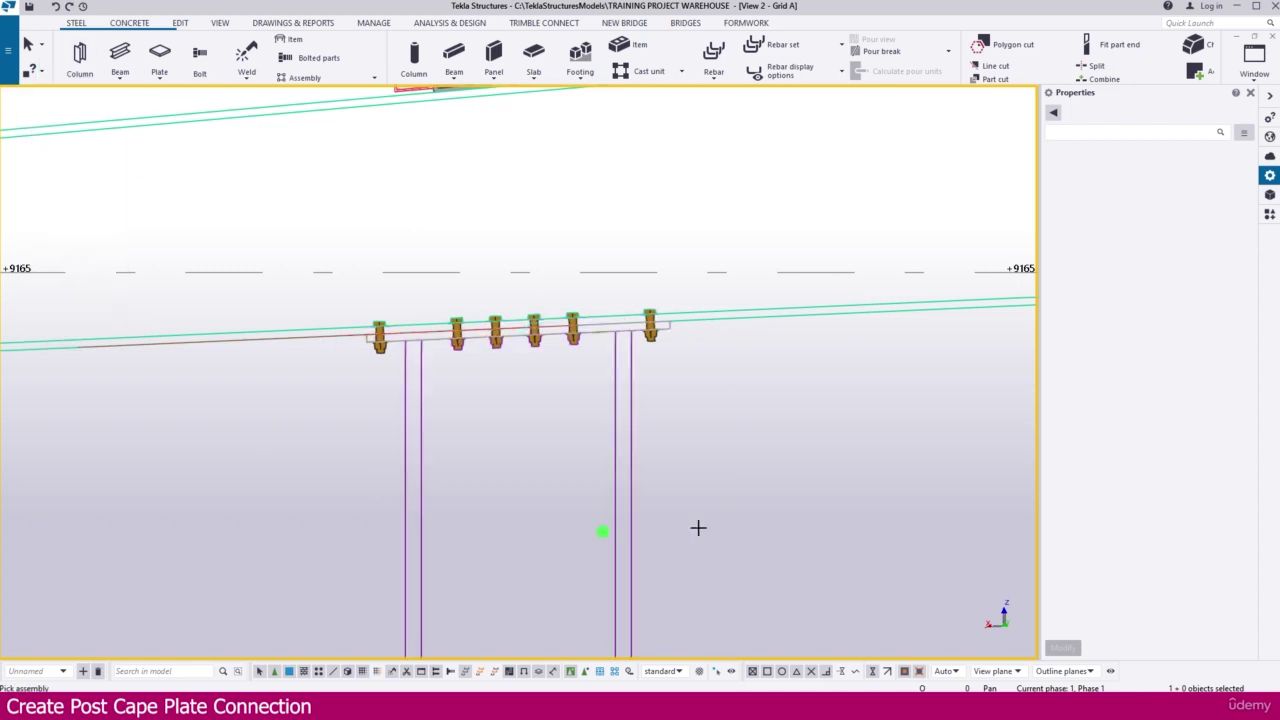
pyautogui.click(622, 450)
pyautogui.scroll(-6, 654, 267)
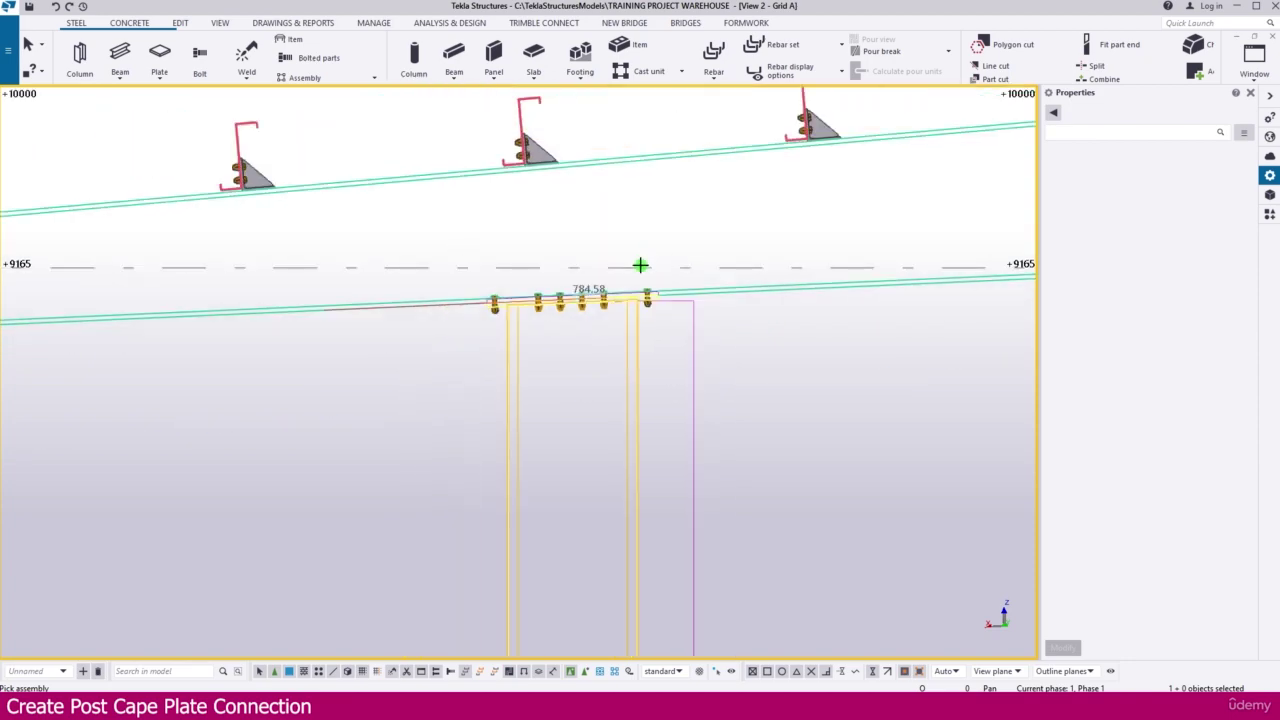
pyautogui.scroll(6, 640, 260)
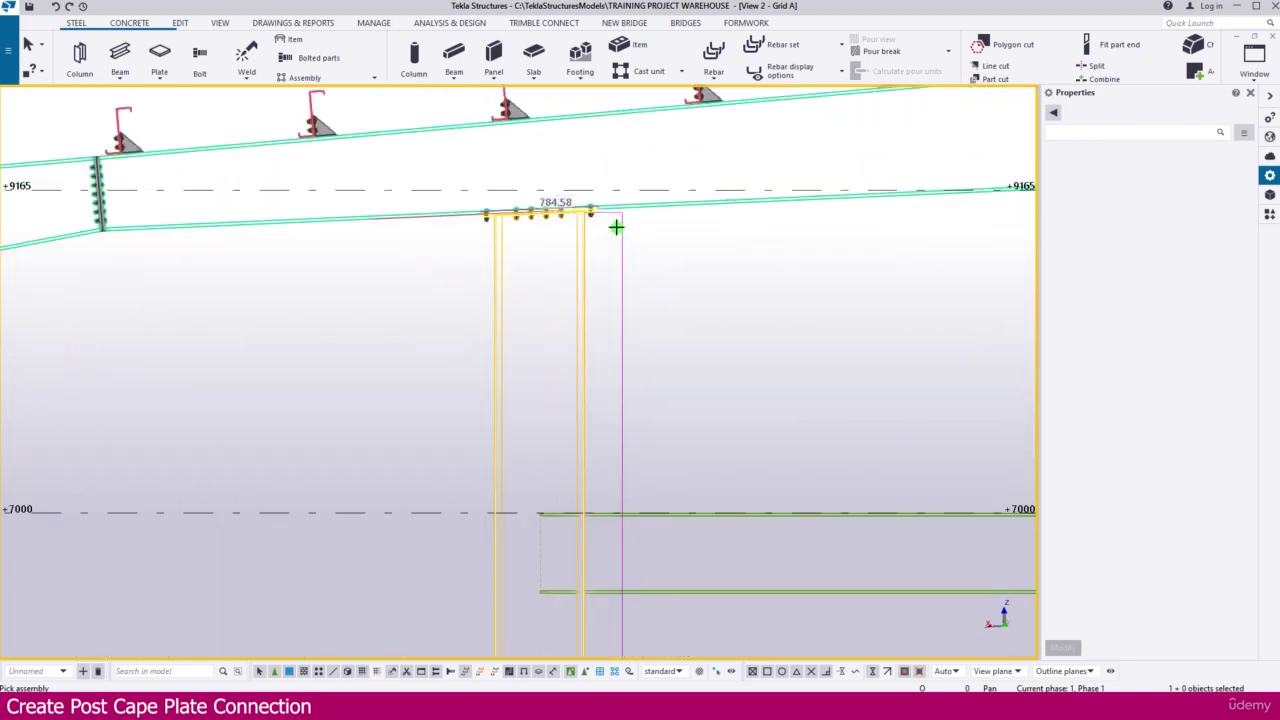
# Box-select the cap plate together with its bolts and weld.
pyautogui.click(756, 348)
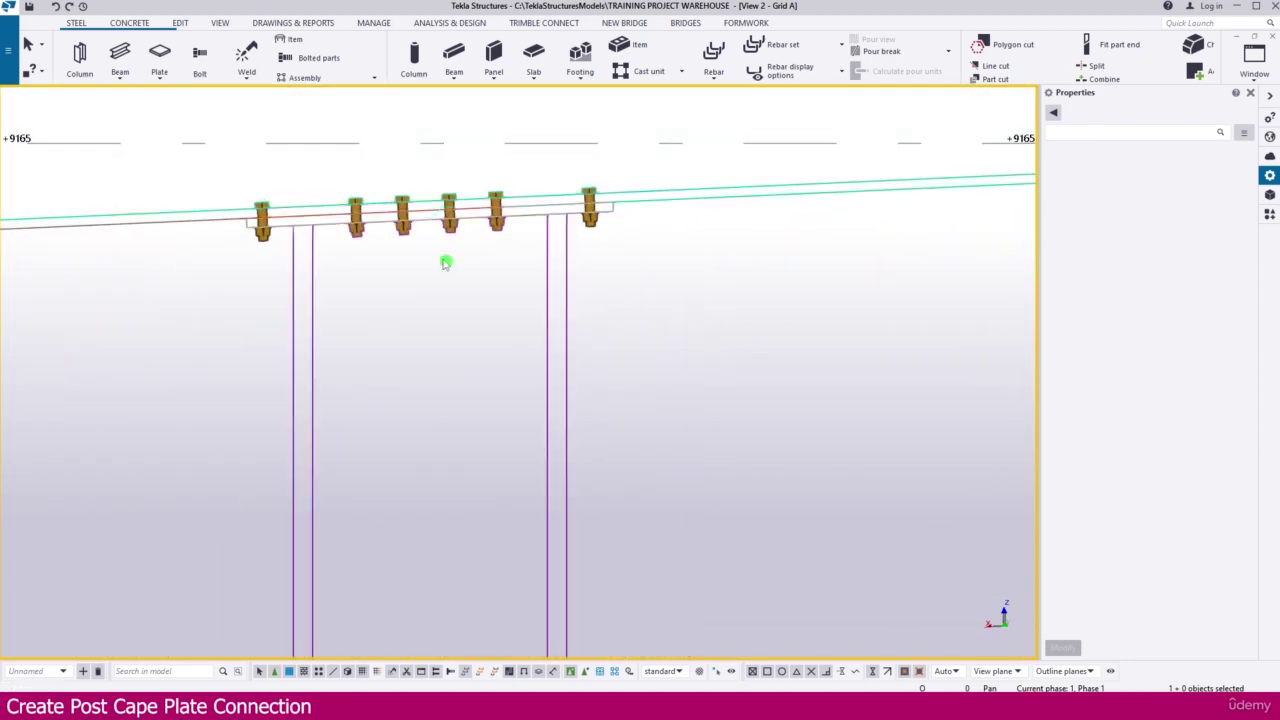
pyautogui.scroll(-5, 445, 262)
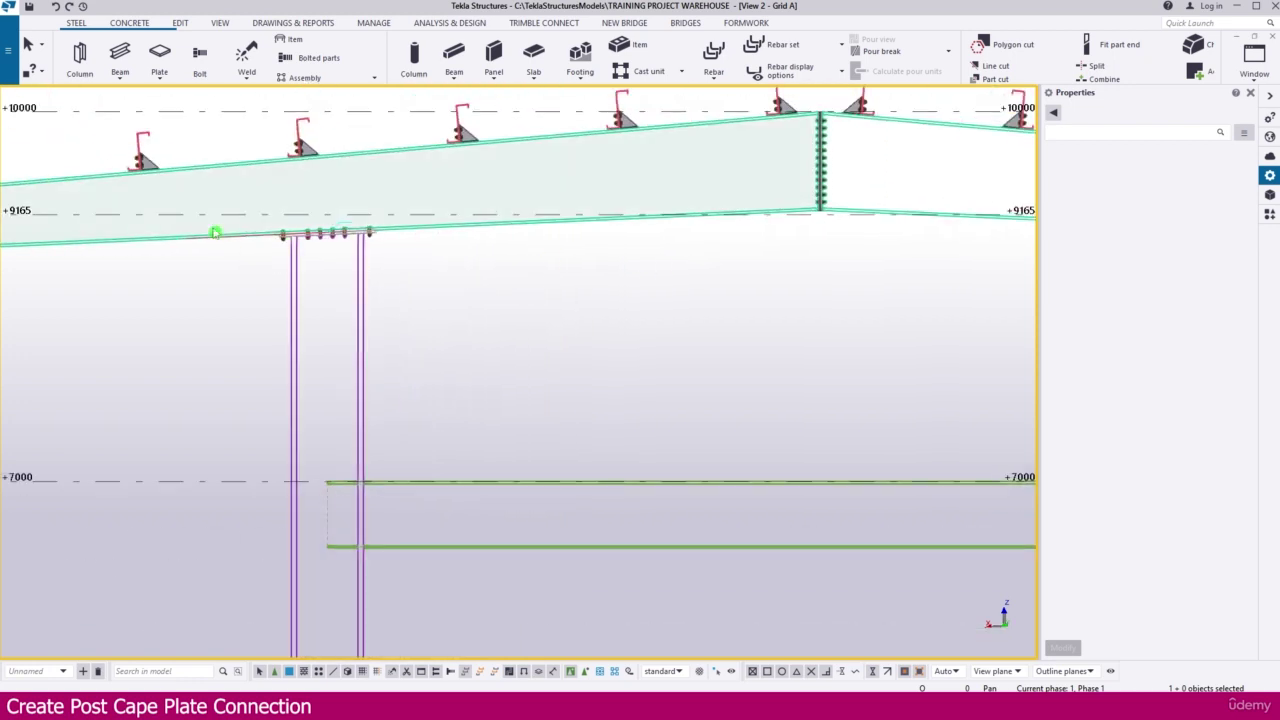
pyautogui.moveTo(218, 188); pyautogui.dragTo(540, 320)
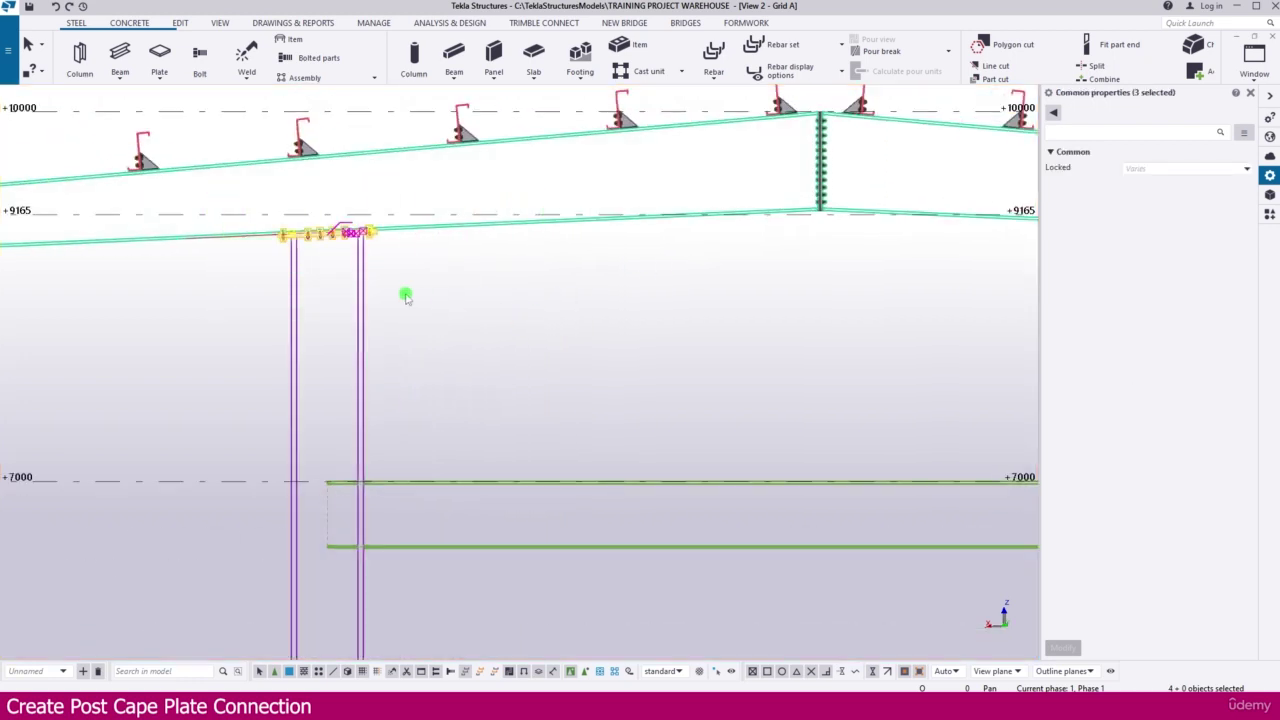
pyautogui.scroll(-3, 404, 295)
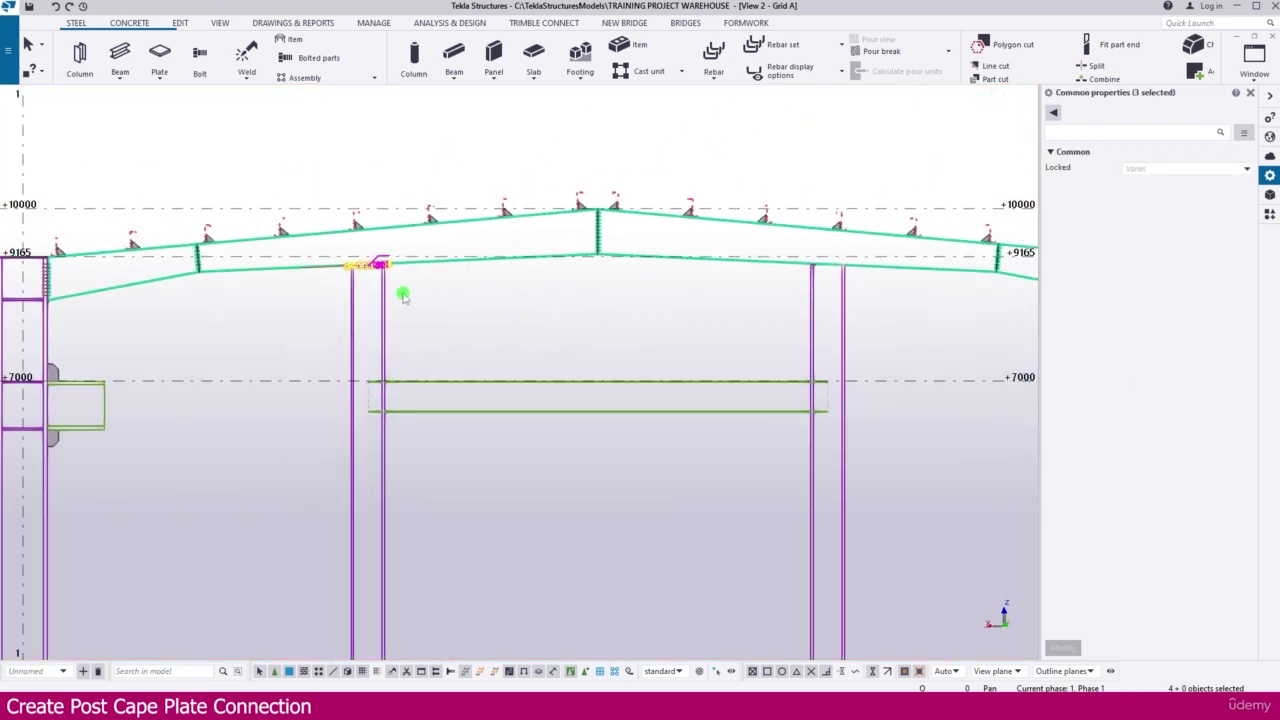
# Set the work plane parallel to the Grid A elevation view plane for the selected connection.
pyautogui.click(220, 23)
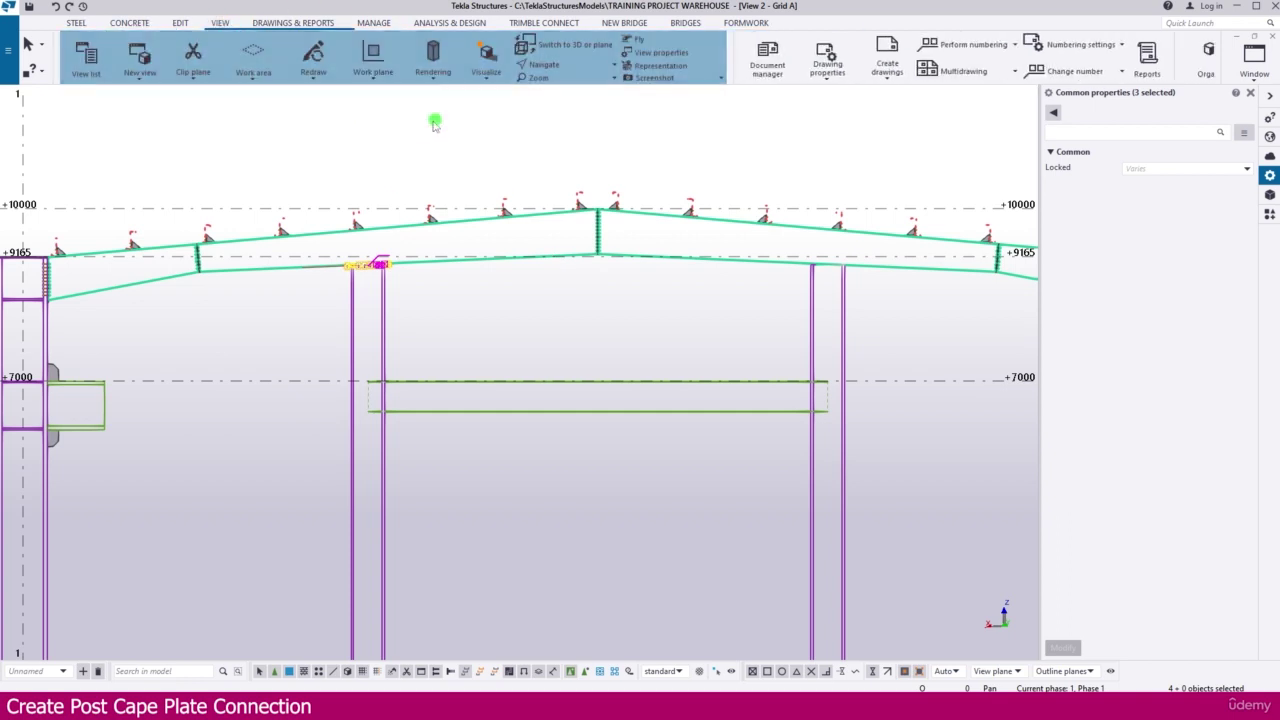
pyautogui.click(375, 76)
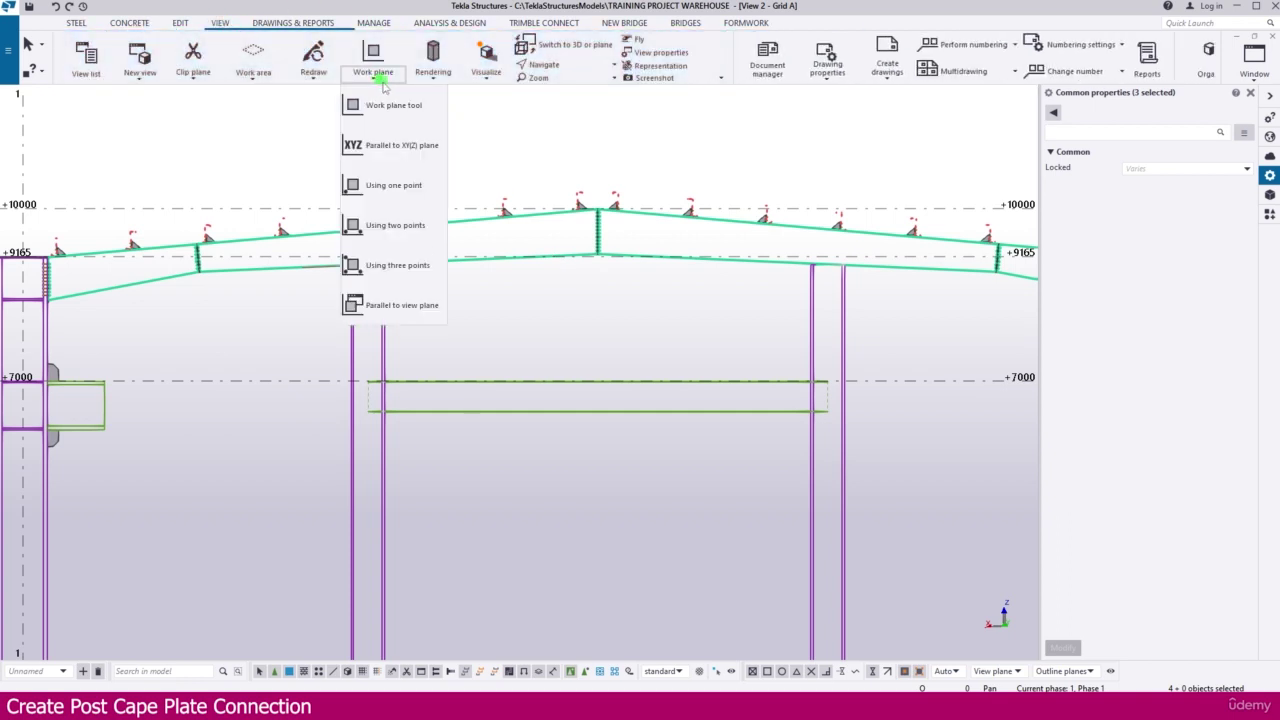
pyautogui.click(415, 304)
pyautogui.scroll(-2, 491, 186)
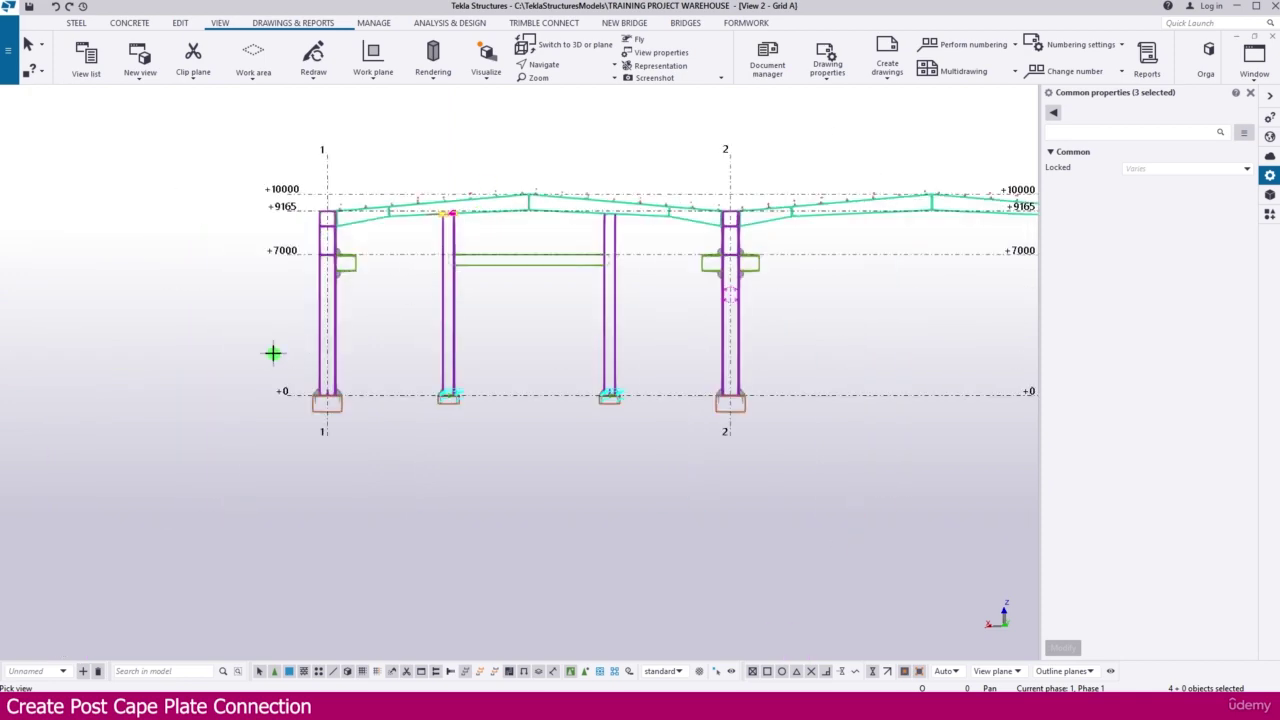
pyautogui.scroll(5, 462, 198)
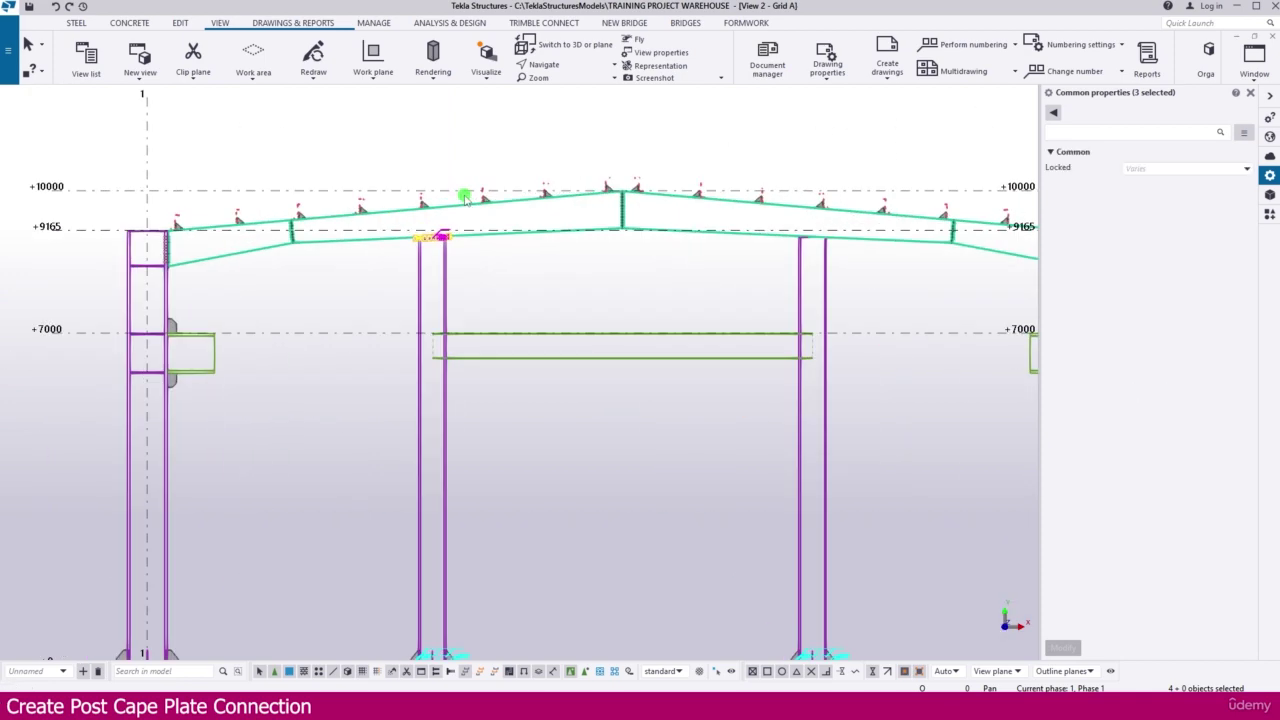
pyautogui.rightClick(557, 280)
# Start a mirror copy of the connection and pick two mid points for the mirror line.
pyautogui.moveTo(690, 322)
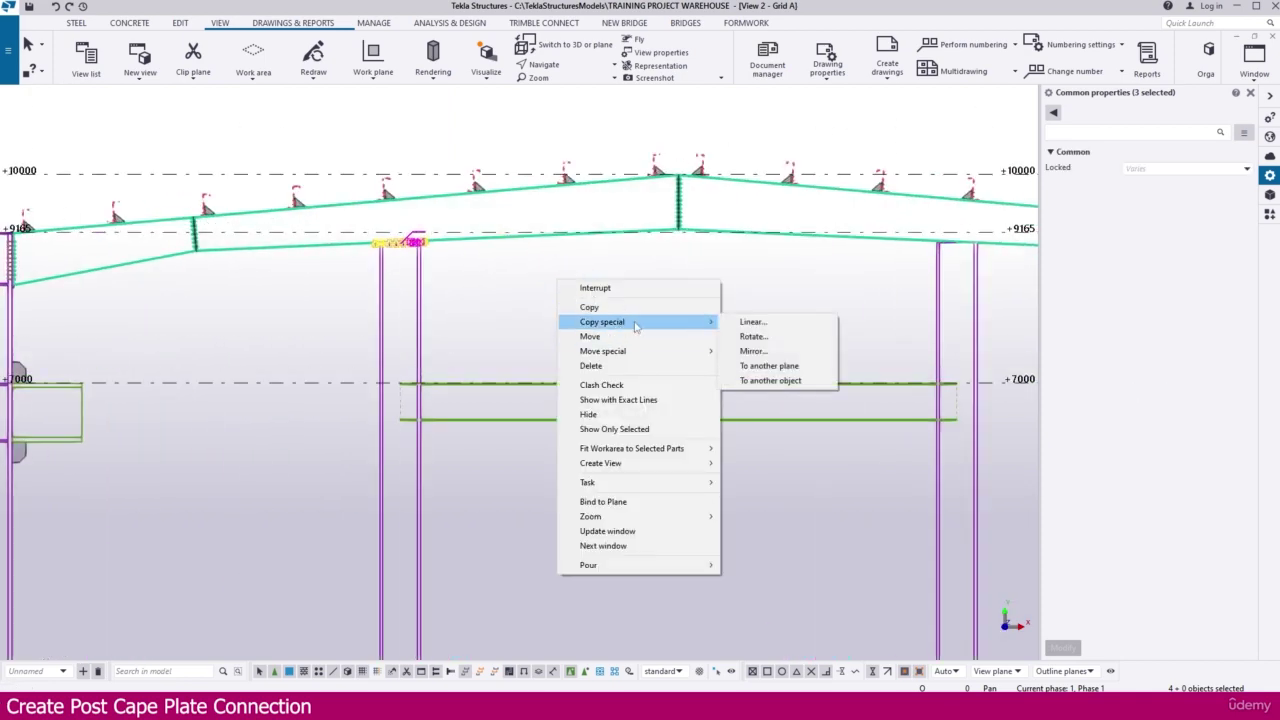
pyautogui.click(783, 354)
pyautogui.scroll(6, 677, 150)
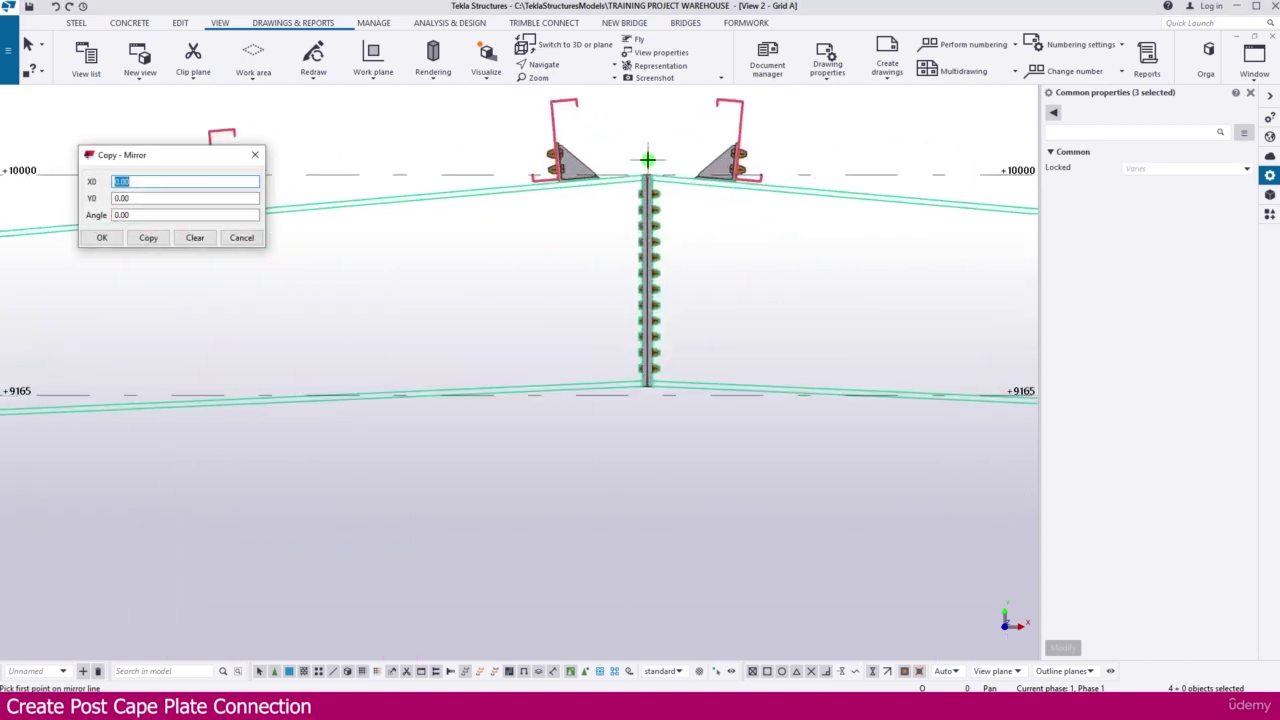
pyautogui.scroll(-7, 652, 177)
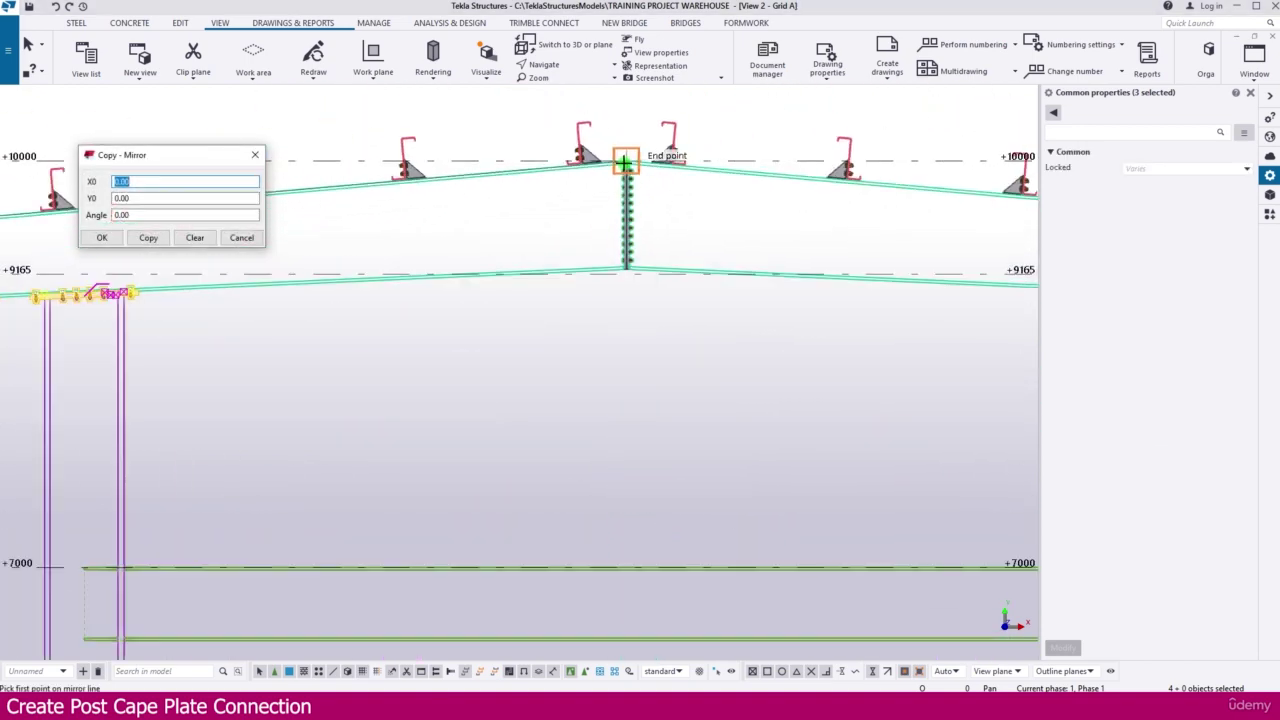
pyautogui.scroll(-3, 638, 345)
pyautogui.scroll(4, 628, 610)
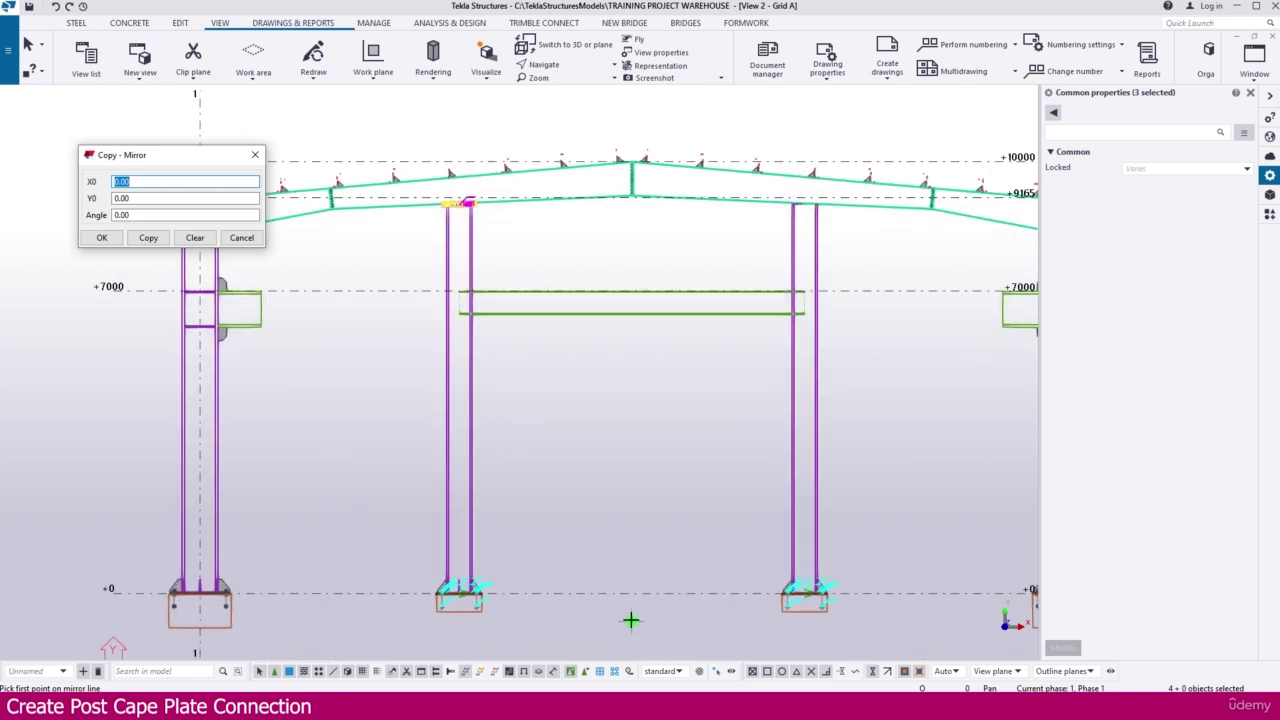
pyautogui.click(631, 586)
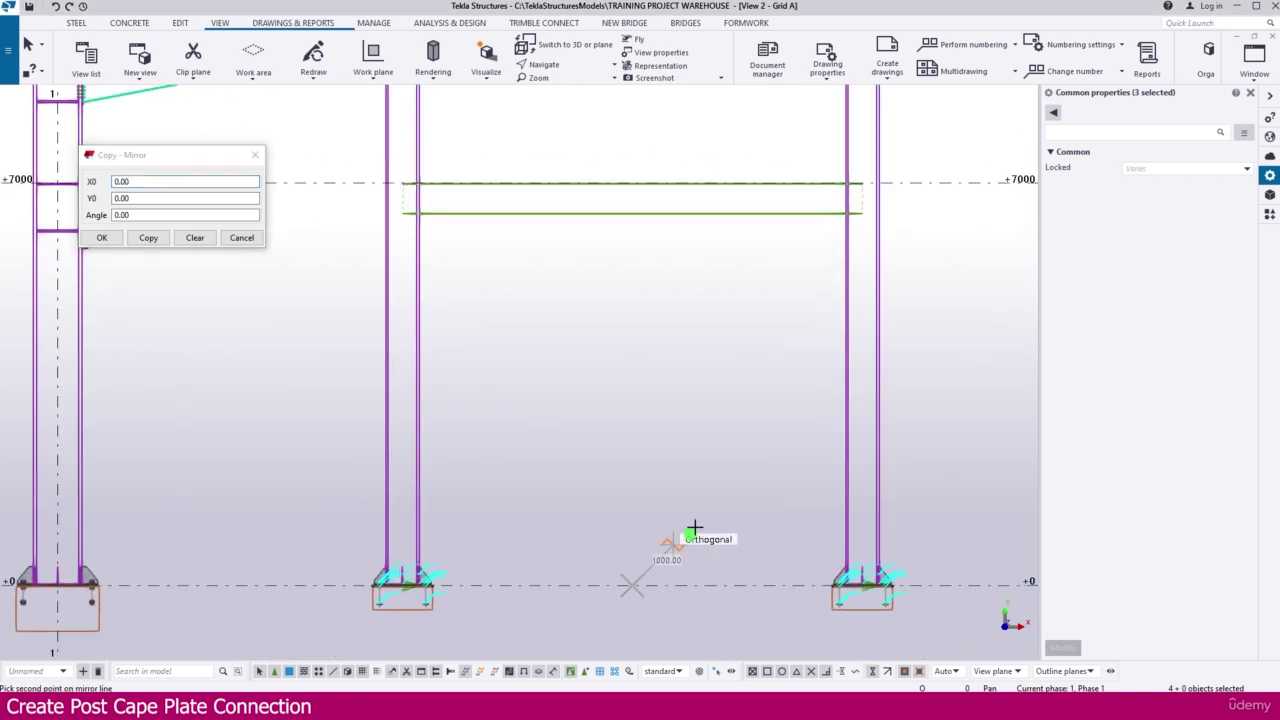
pyautogui.click(628, 213)
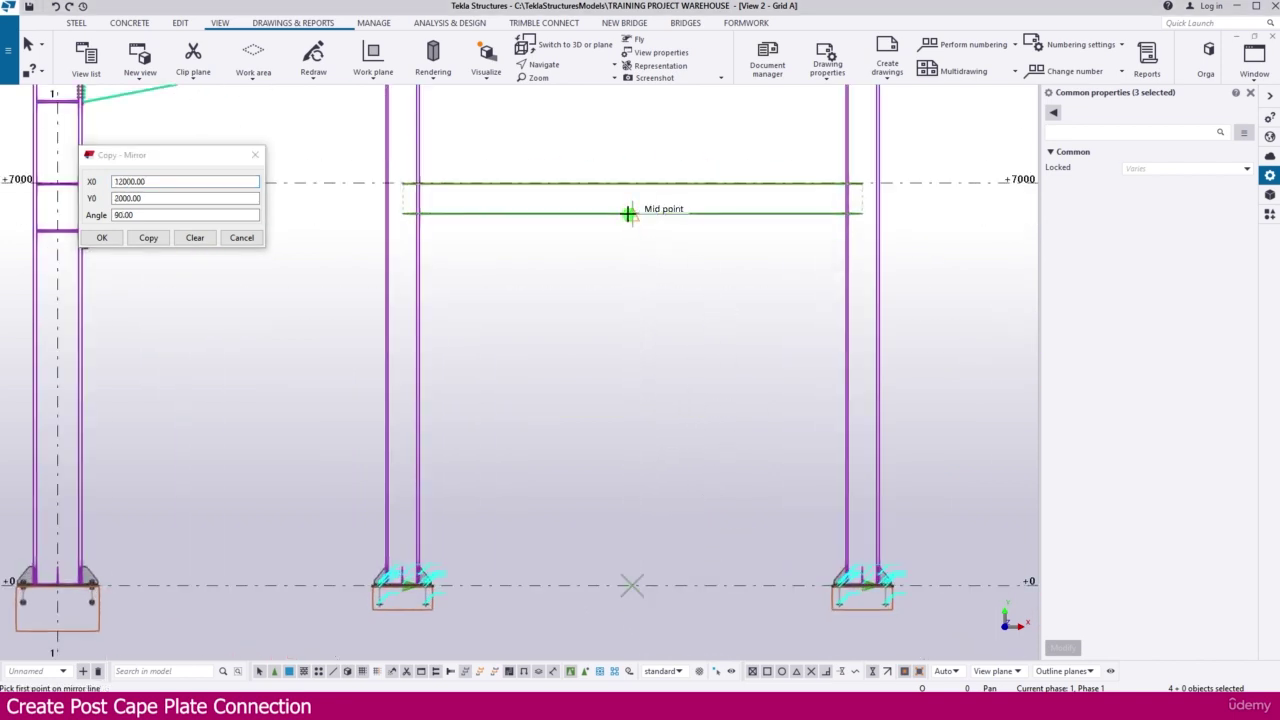
# Copy it about the line at X0 12000, angle 90, without expanding view depth, and close the dialog.
pyautogui.click(148, 238)
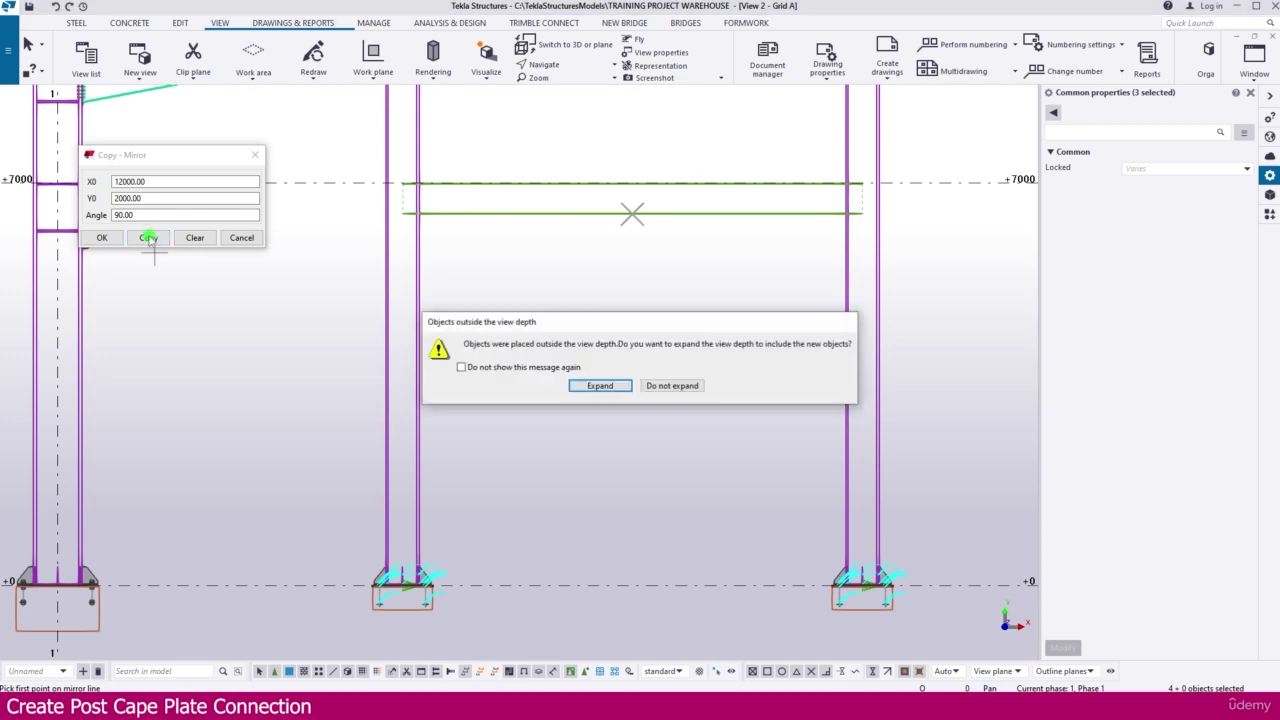
pyautogui.click(665, 386)
pyautogui.scroll(-3, 607, 380)
pyautogui.scroll(4, 340, 300)
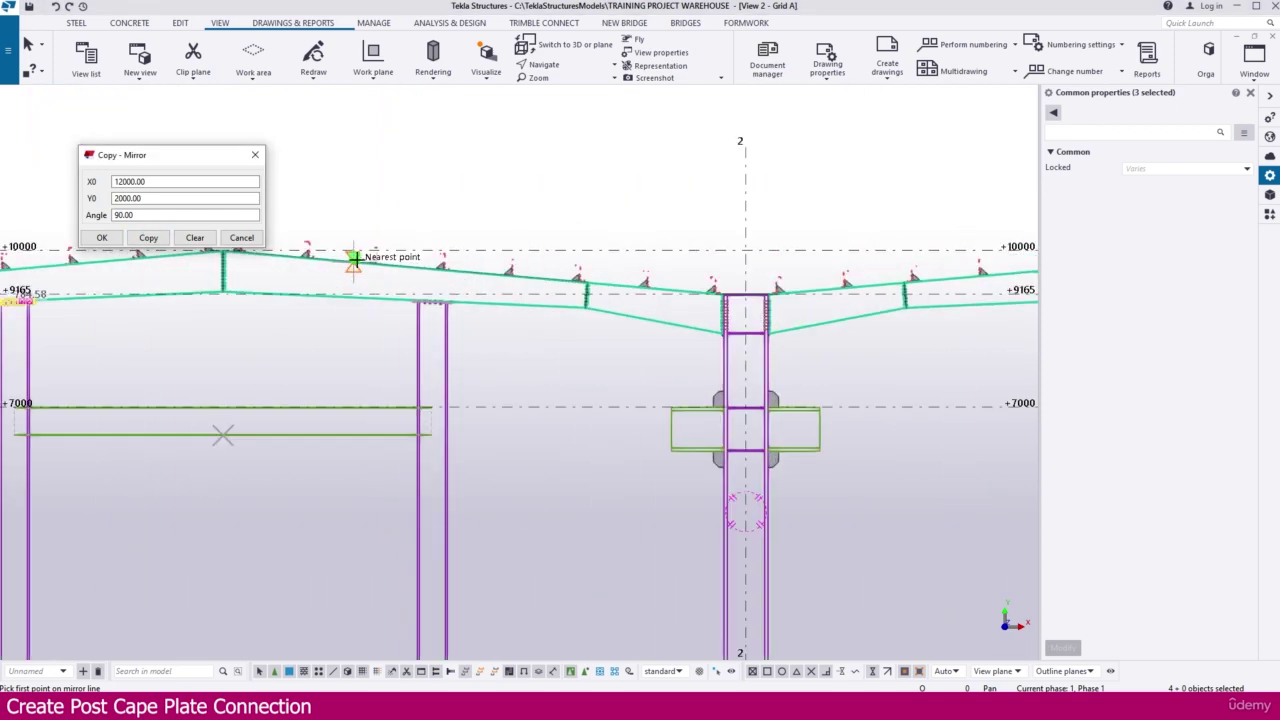
pyautogui.scroll(3, 443, 314)
pyautogui.scroll(1, 523, 323)
pyautogui.scroll(-3, 769, 354)
pyautogui.scroll(-1, 268, 413)
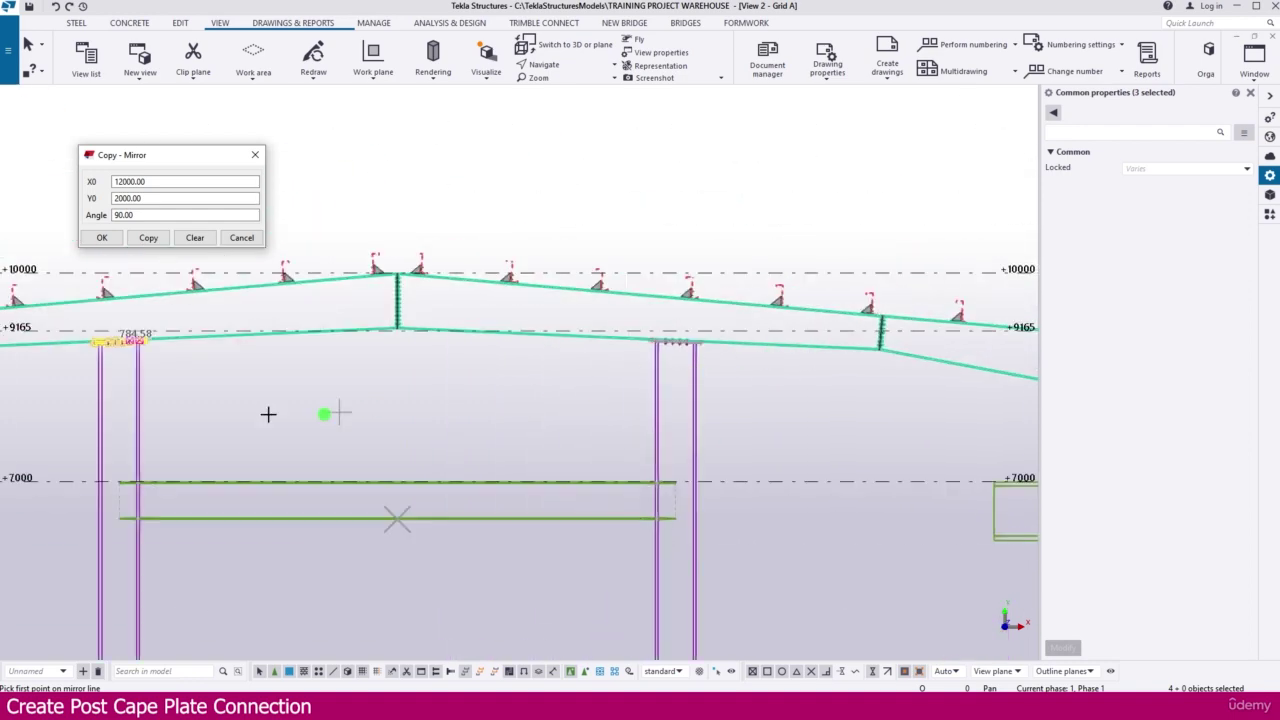
pyautogui.scroll(2, 268, 413)
pyautogui.click(129, 329)
pyautogui.scroll(2, 204, 358)
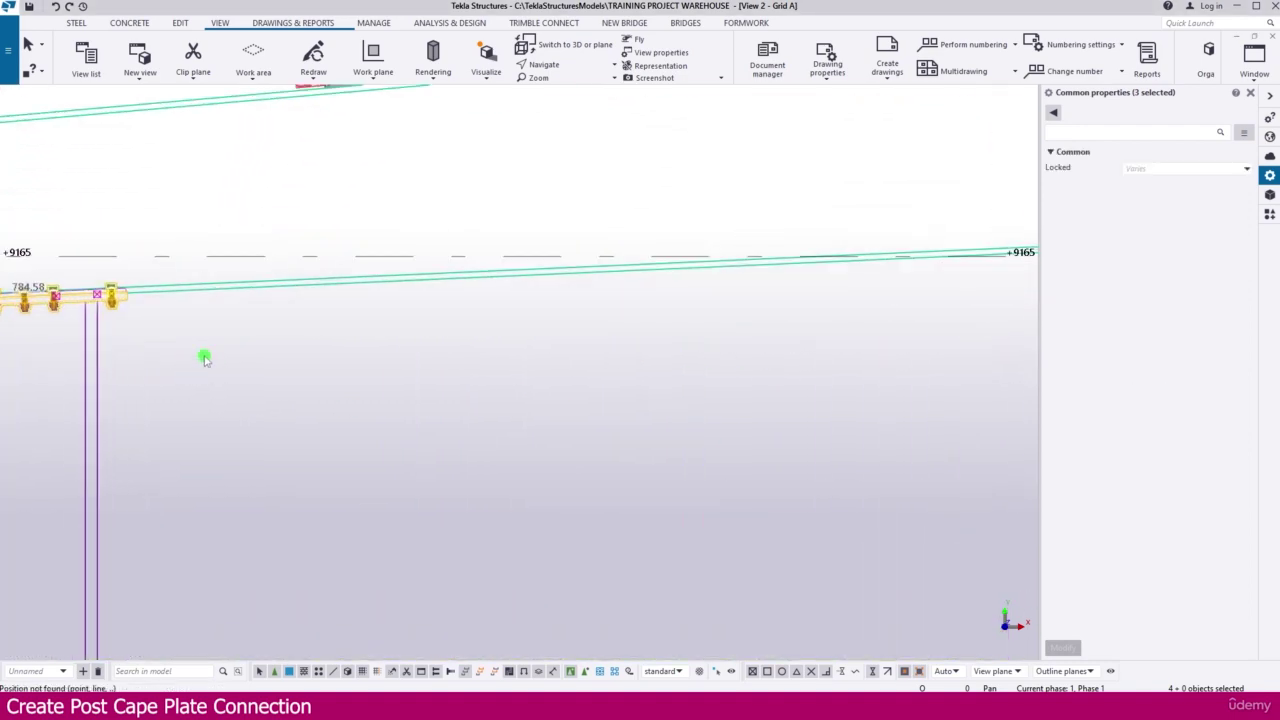
pyautogui.scroll(-5, 77, 318)
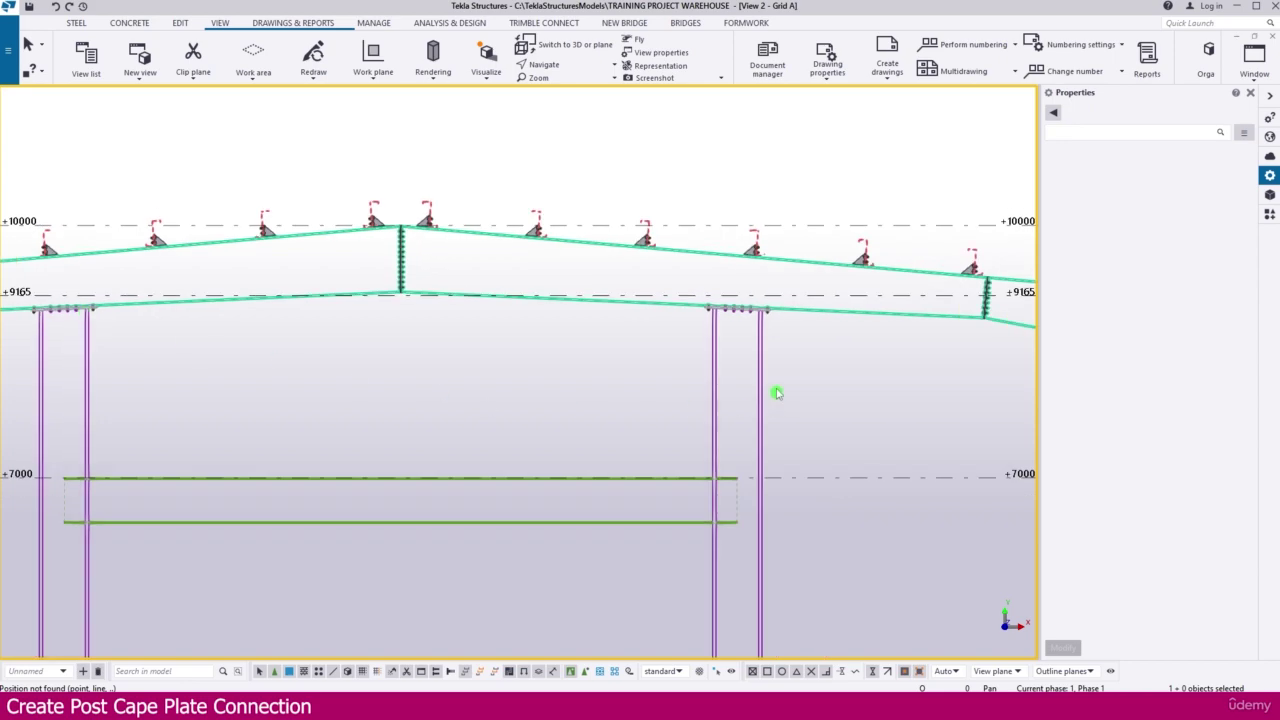